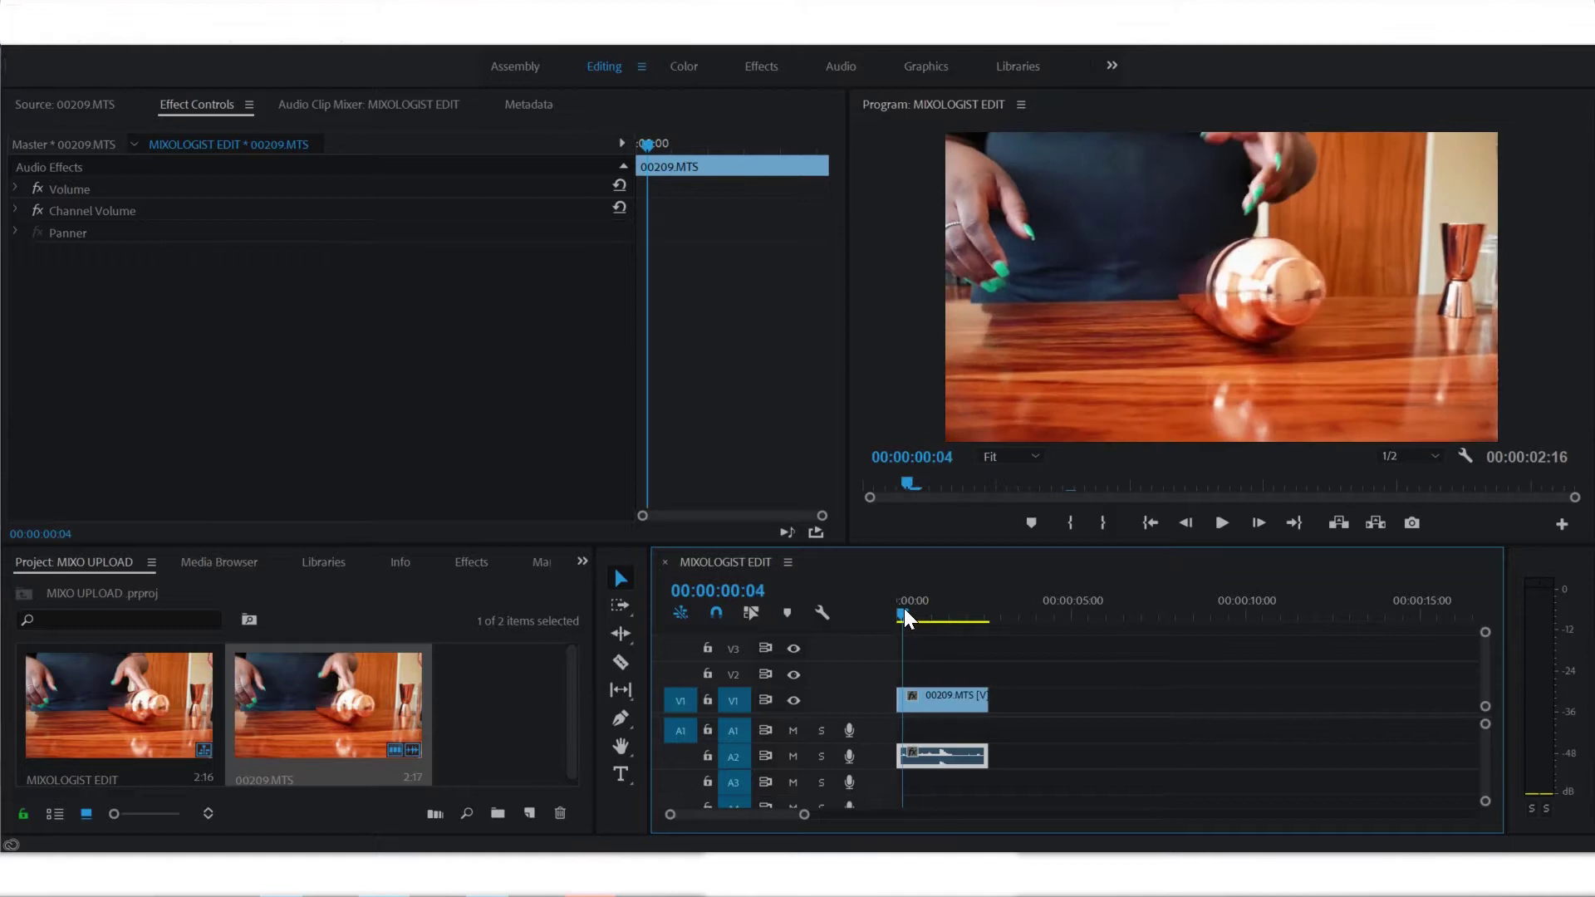
# Place a second copy of the 00209.MTS clip on track V2, directly above the original clip
pyautogui.click(949, 704)
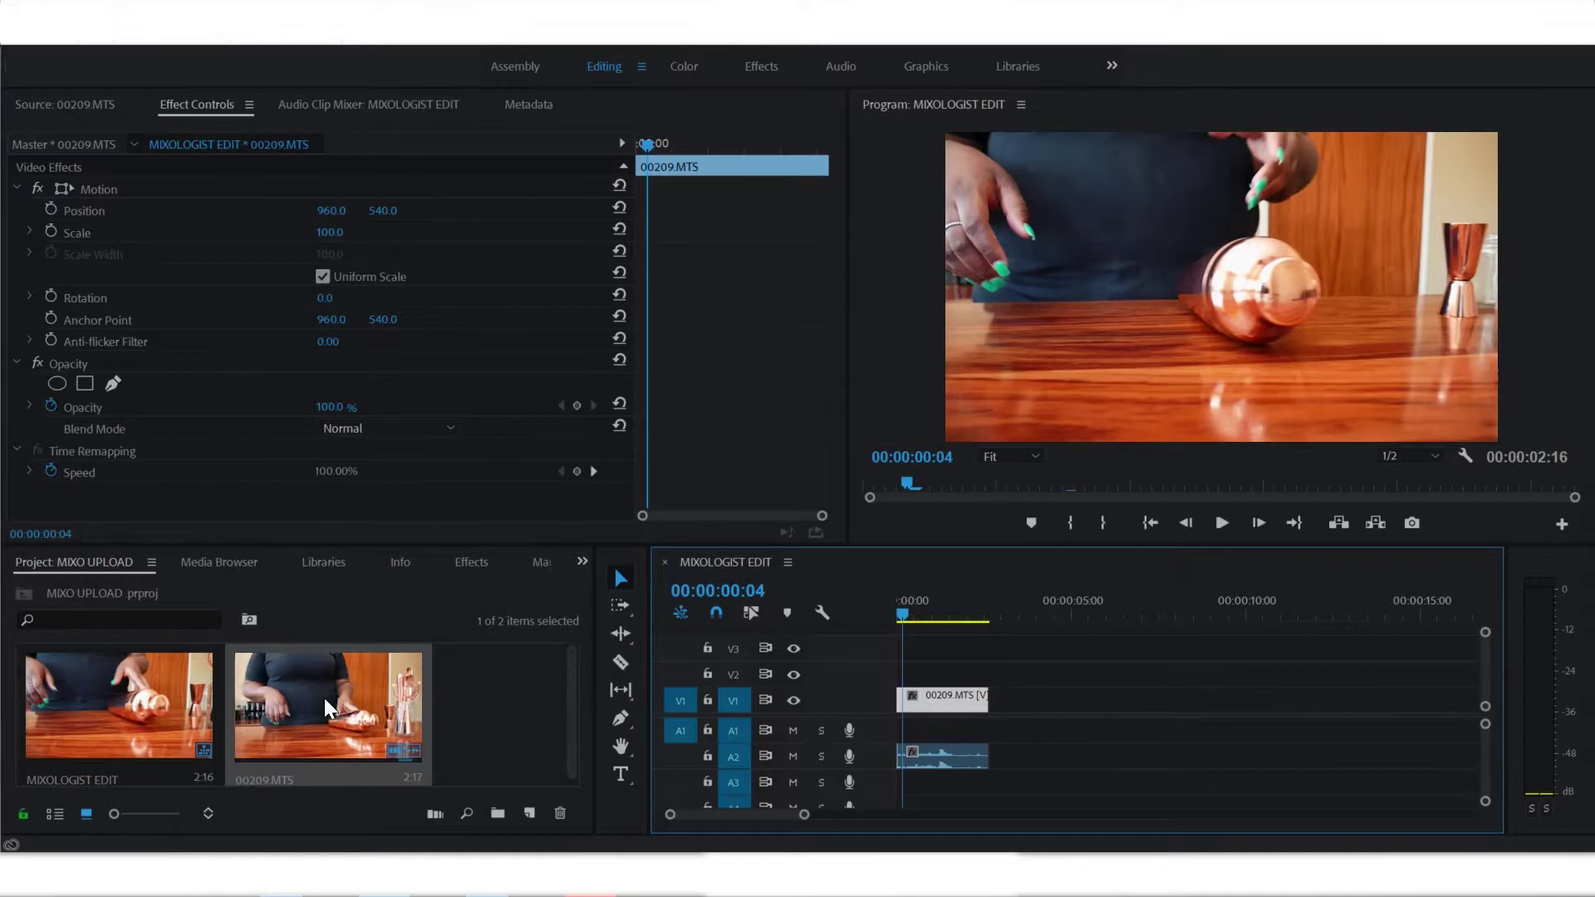
pyautogui.moveTo(324, 698); pyautogui.dragTo(967, 657)
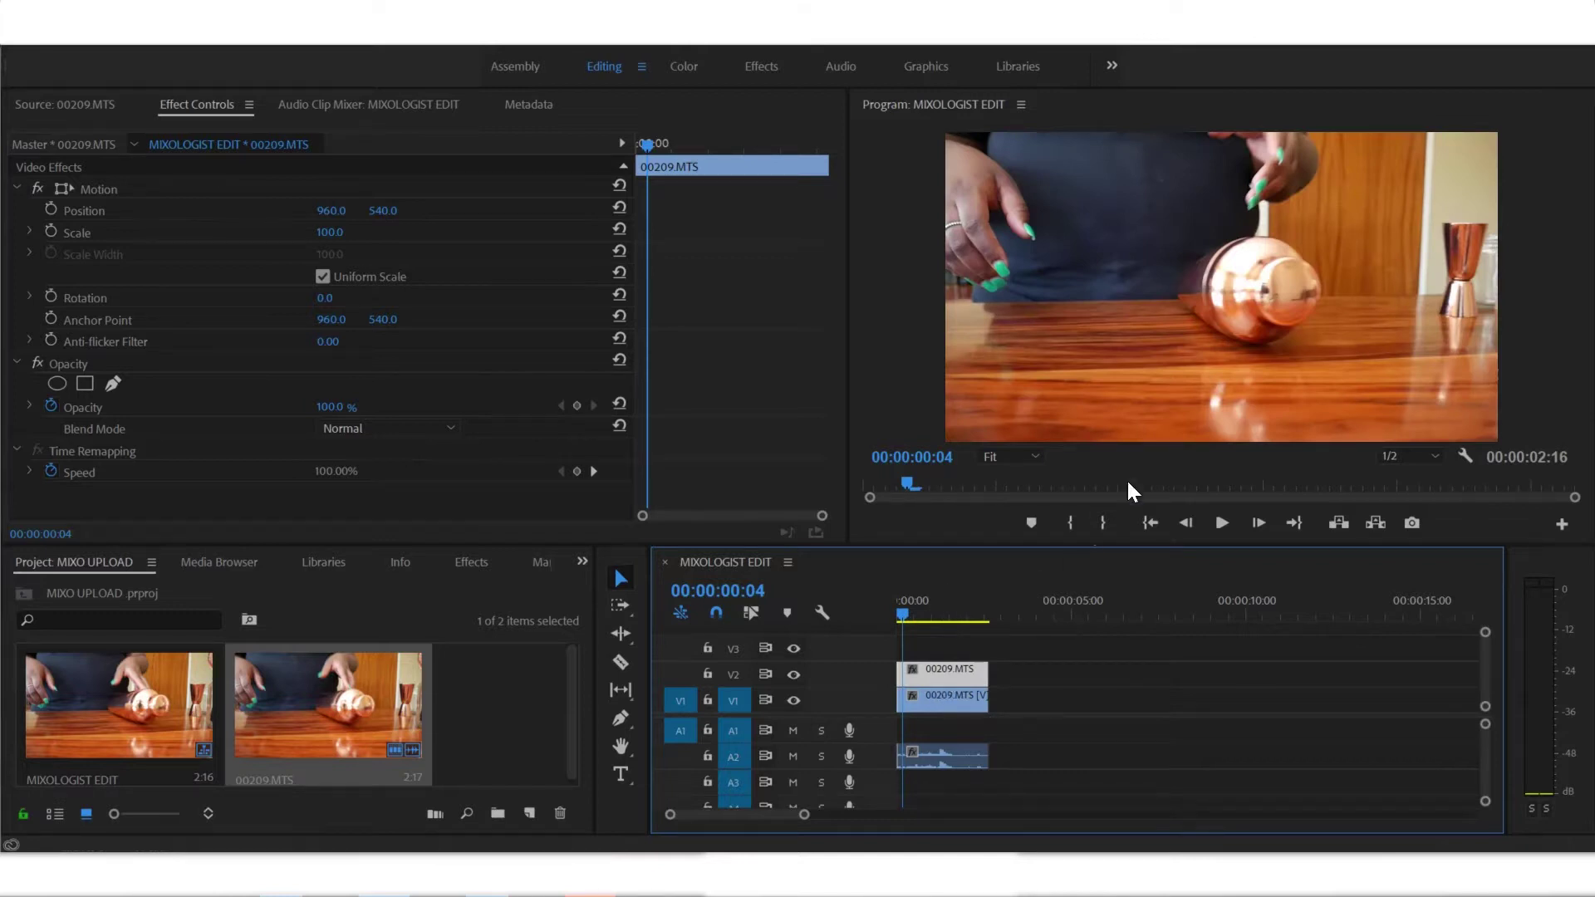
pyautogui.moveTo(1185, 546); pyautogui.dragTo(1178, 611)
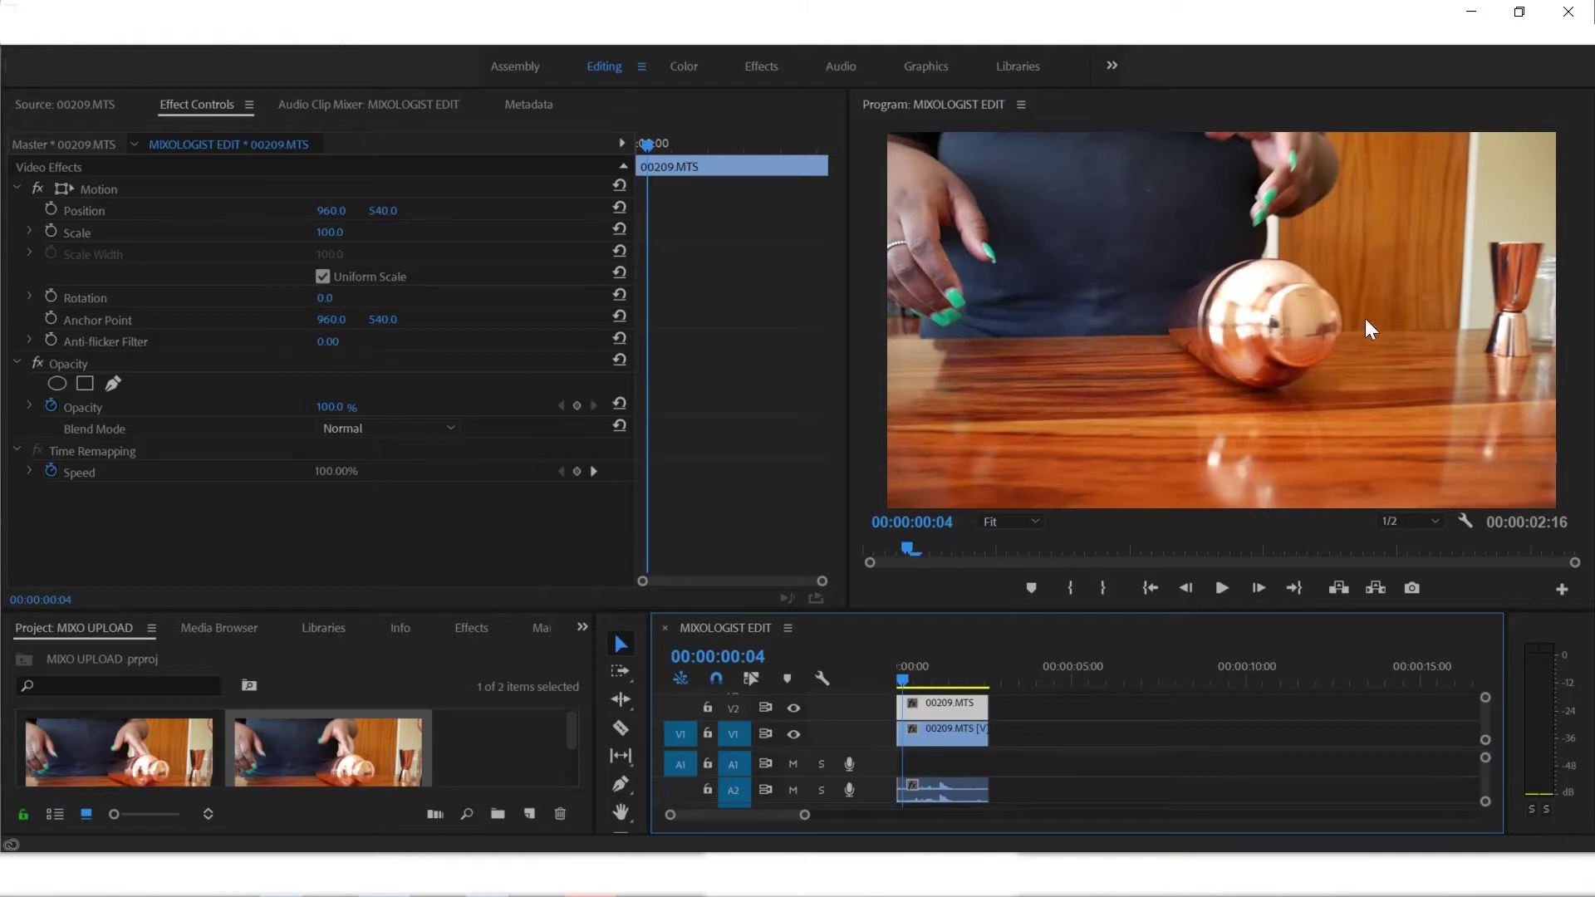
# Draw a closed freeform opacity mask around the round cap of the copper shaker on the V2 clip
pyautogui.click(113, 385)
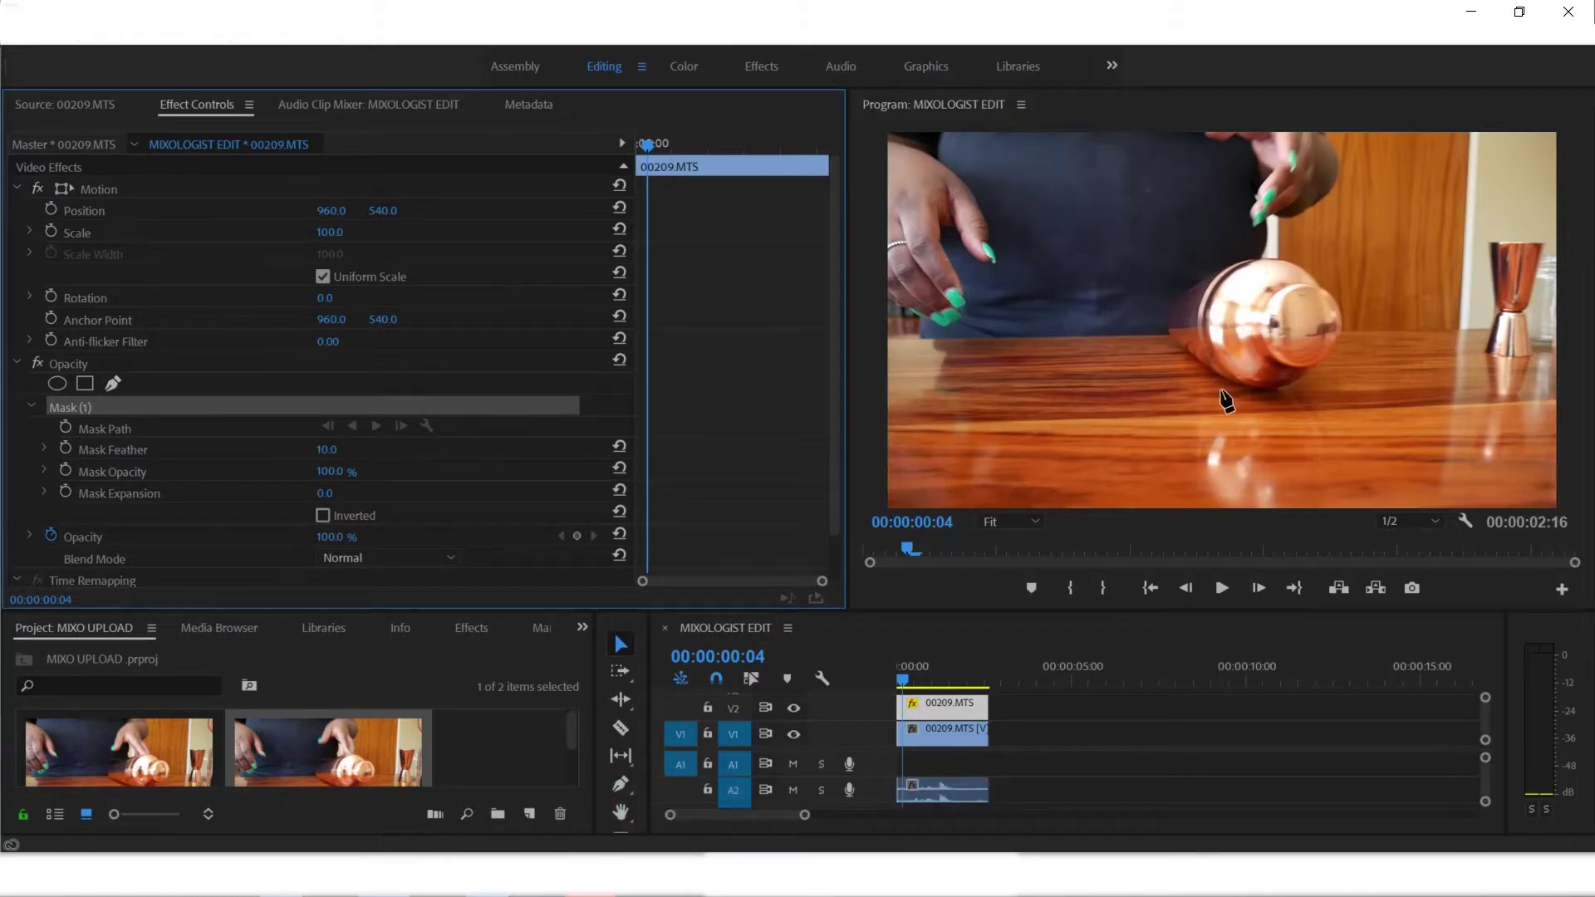
pyautogui.click(1001, 524)
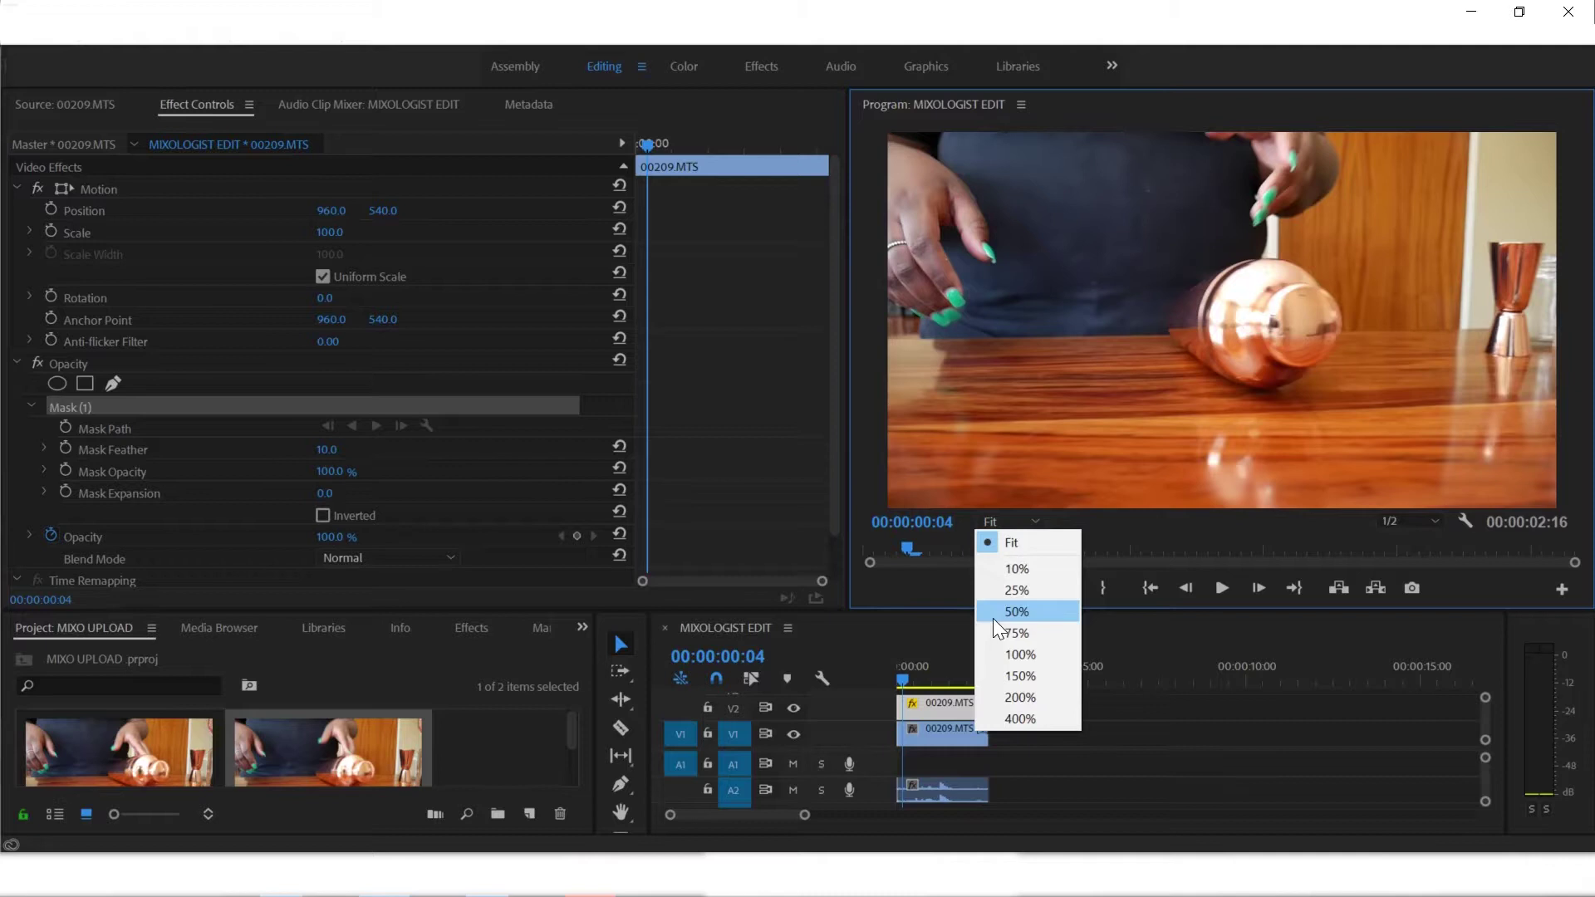
pyautogui.click(1007, 655)
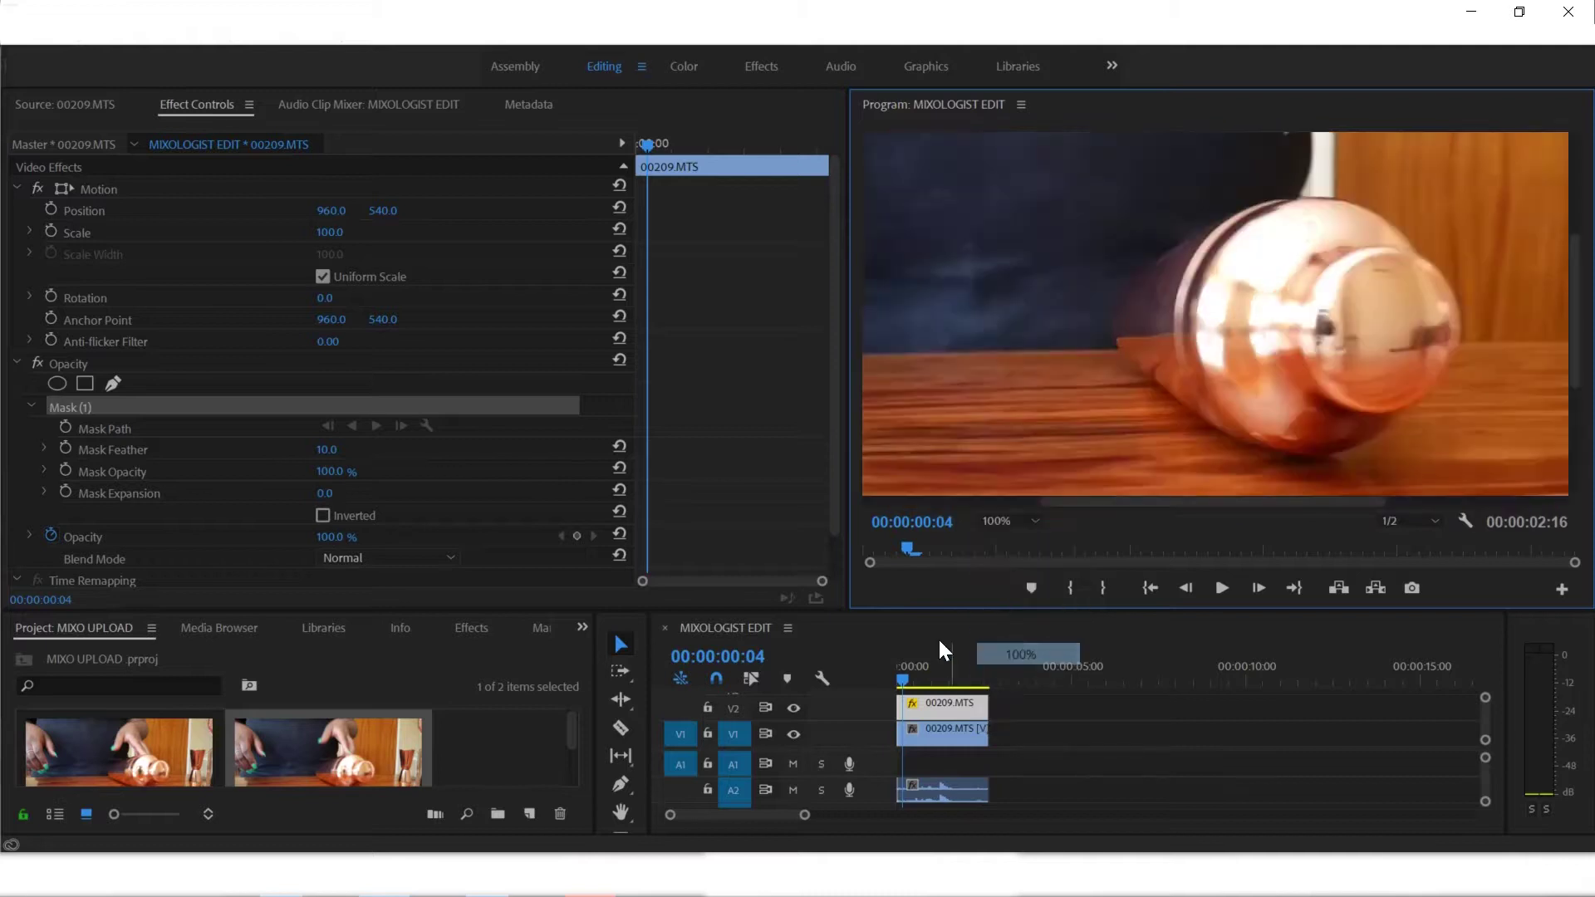
pyautogui.click(1343, 274)
pyautogui.click(1423, 267)
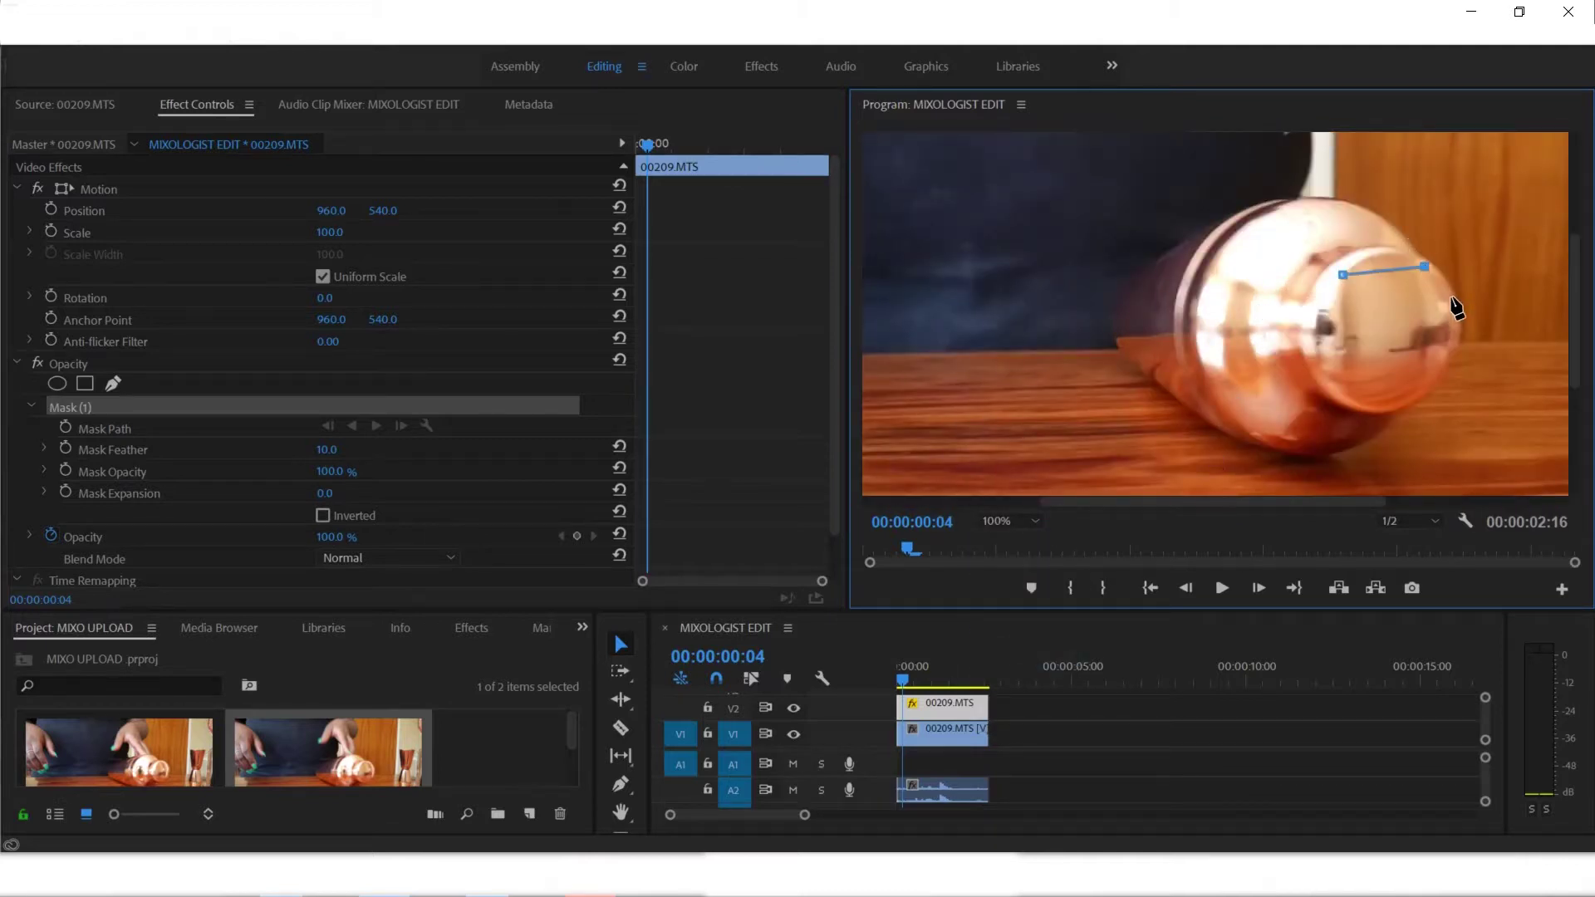
pyautogui.click(1452, 300)
pyautogui.click(1442, 367)
pyautogui.click(1413, 396)
pyautogui.click(1360, 401)
pyautogui.click(1331, 366)
pyautogui.click(1318, 319)
pyautogui.click(1342, 275)
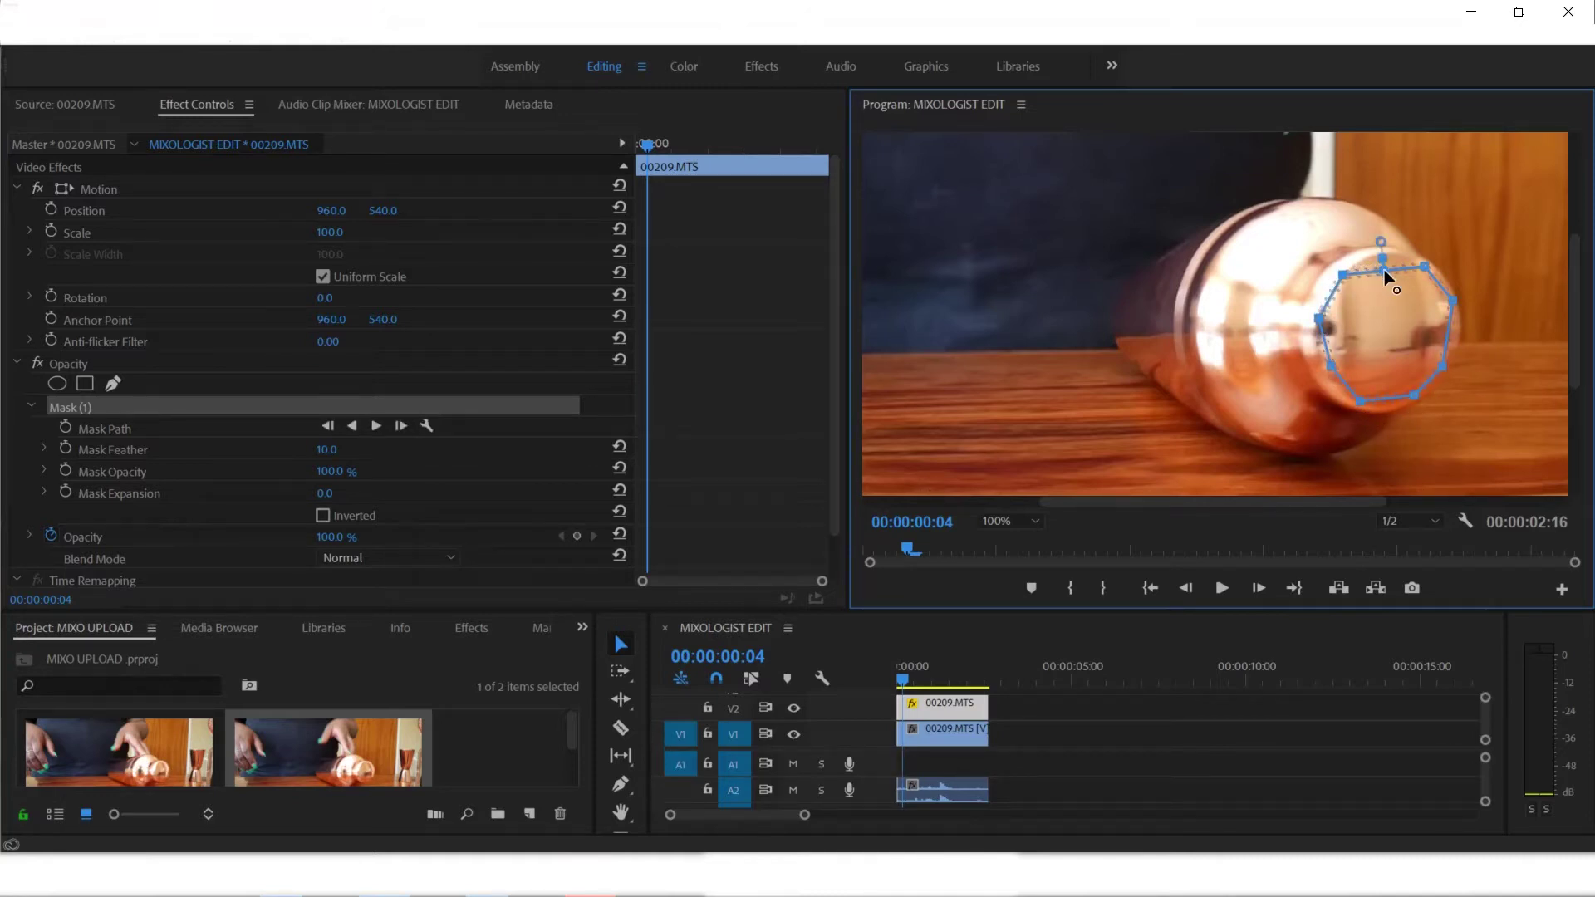
# Refine the mask with extra points along its top, upper-left and right edges, undoing the accidental mask rotation
pyautogui.moveTo(1402, 269); pyautogui.dragTo(1398, 258)
pyautogui.click(1331, 292)
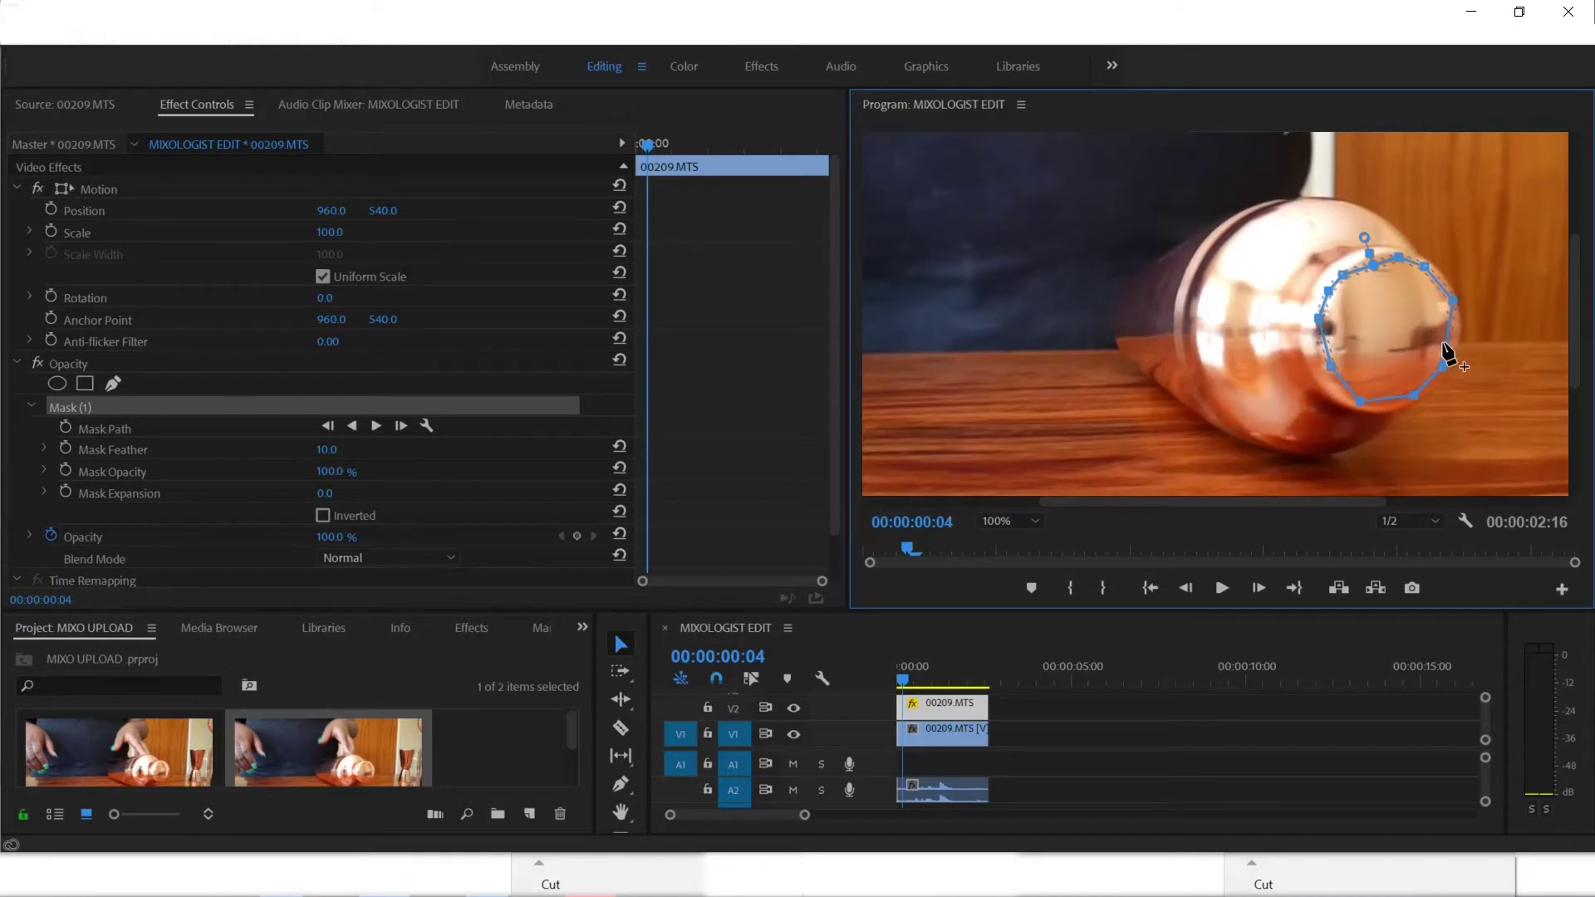
pyautogui.moveTo(1445, 343); pyautogui.dragTo(1446, 343)
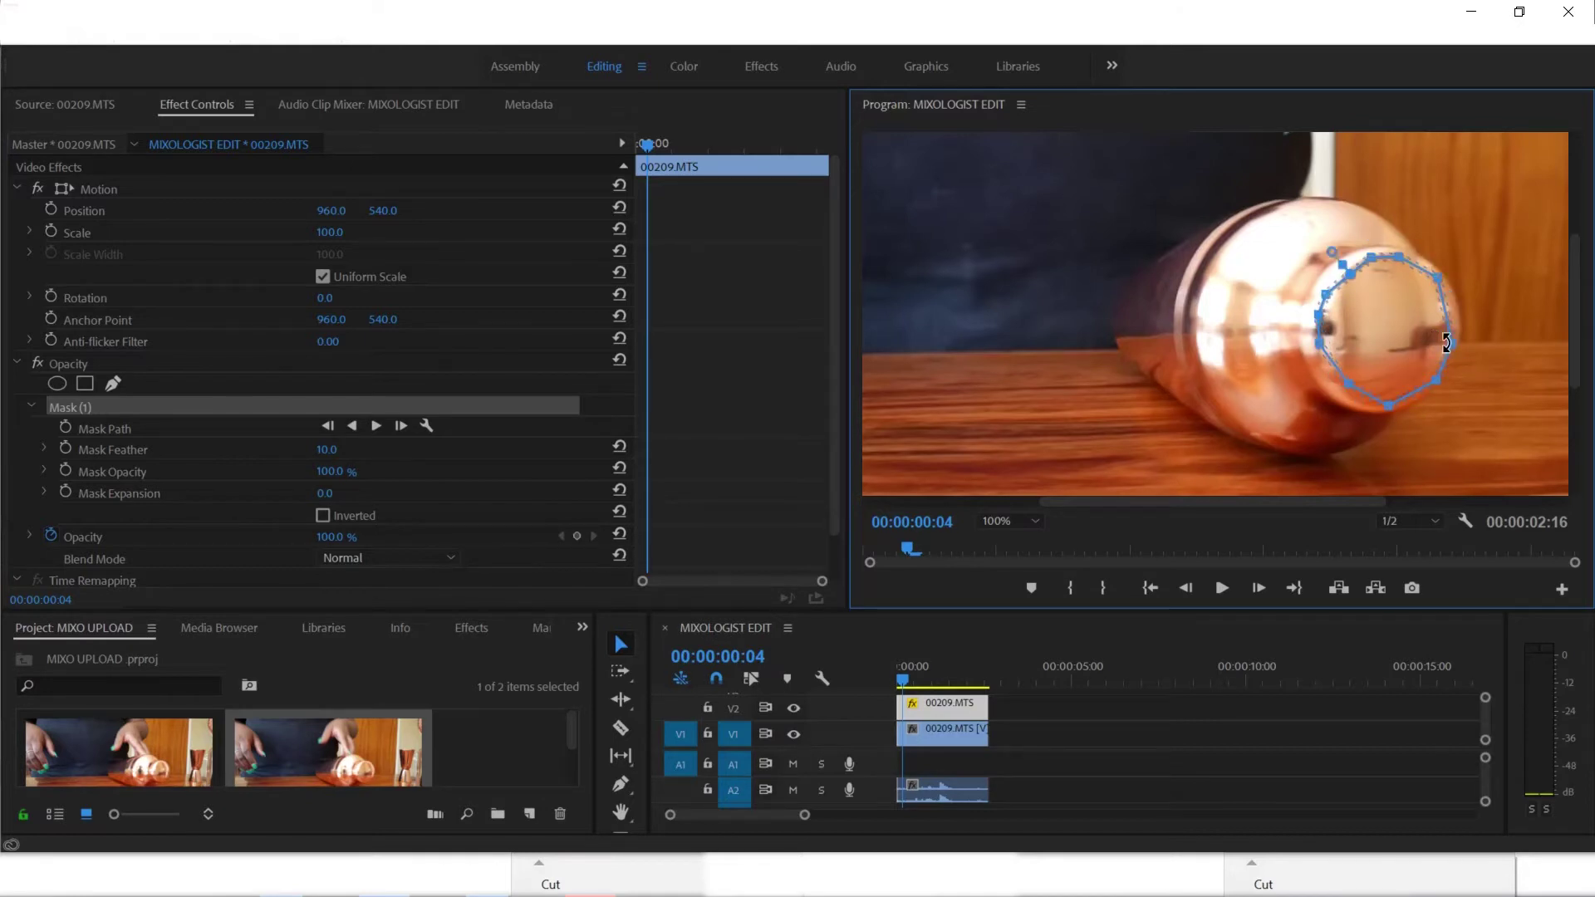
pyautogui.hotkey('ctrl', 'z')
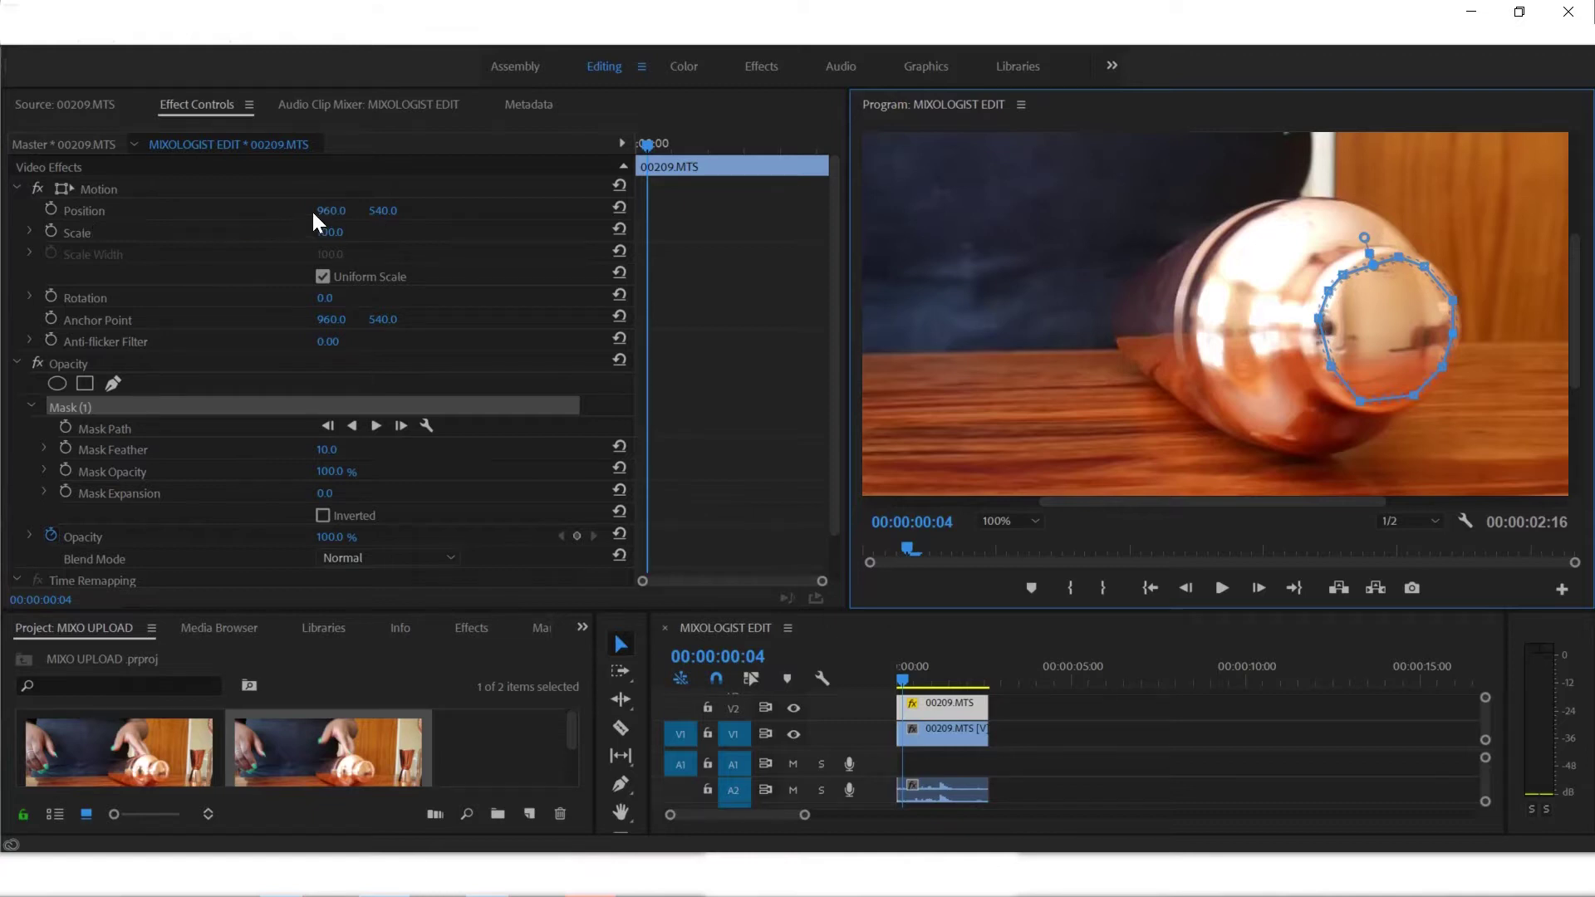
# Offset the masked clip's horizontal position to 486, play the result briefly and return to 00:00:00:04
pyautogui.moveTo(328, 213); pyautogui.dragTo(150, 249)
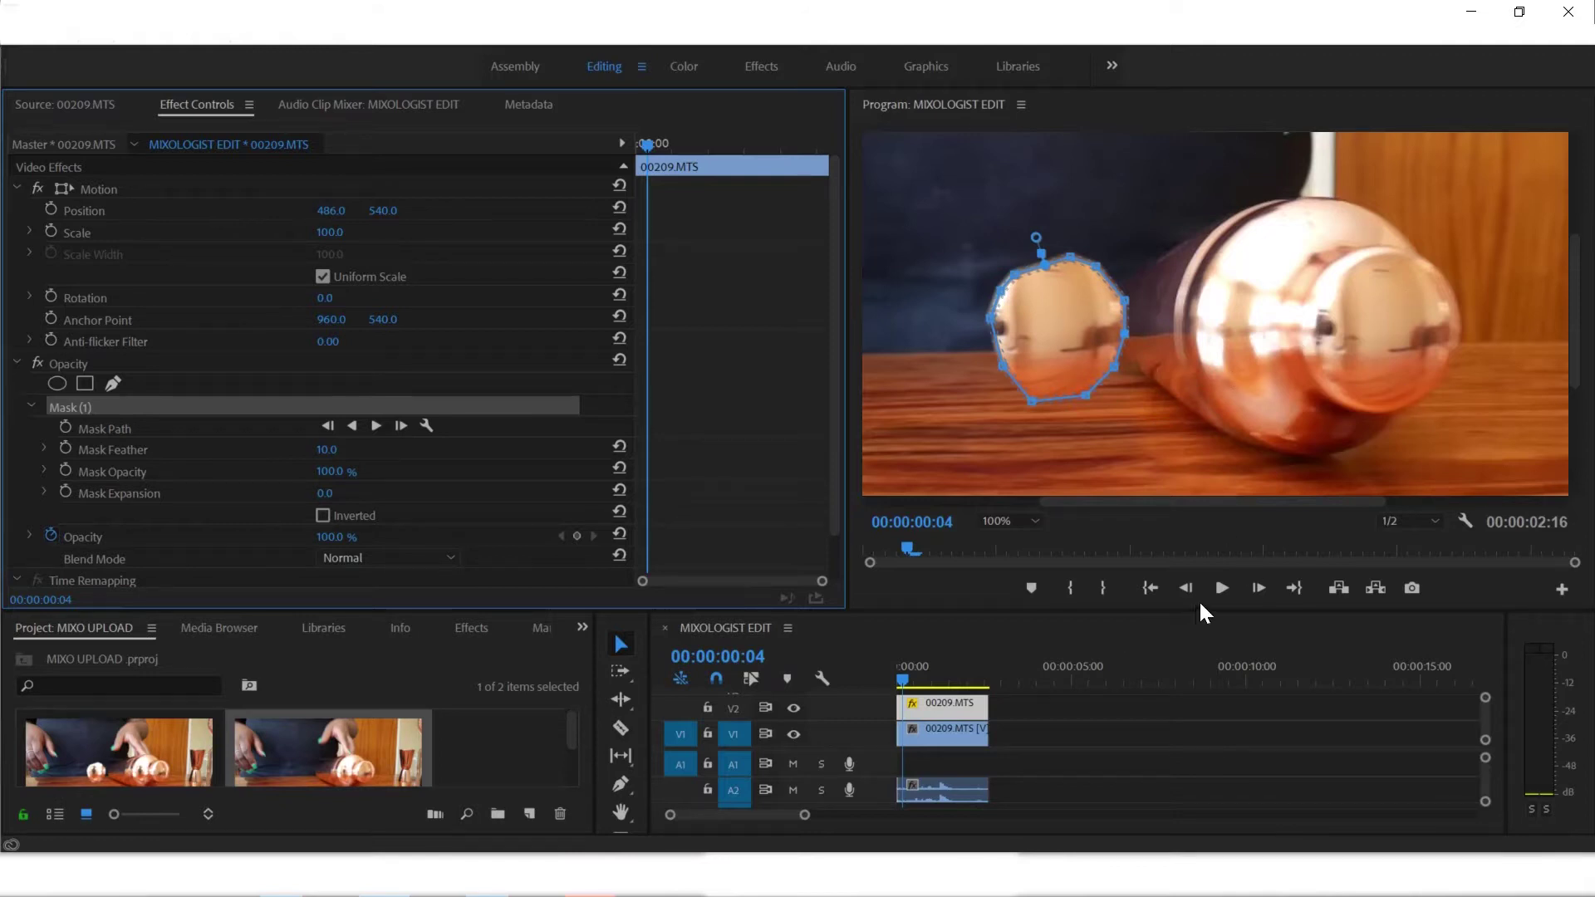
pyautogui.click(1218, 589)
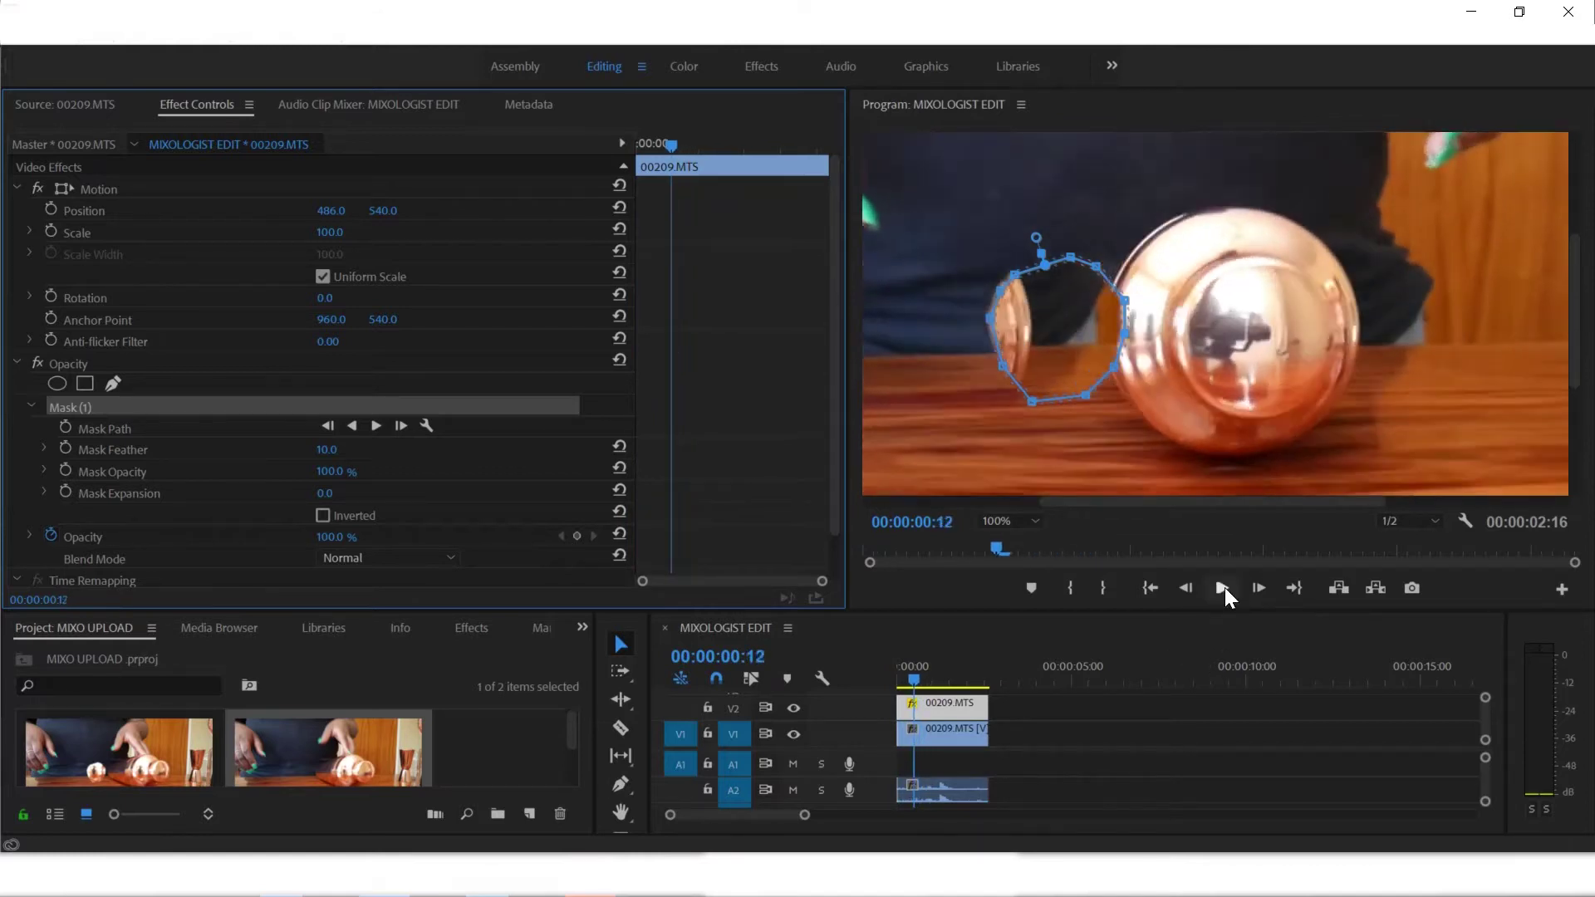
pyautogui.click(1224, 587)
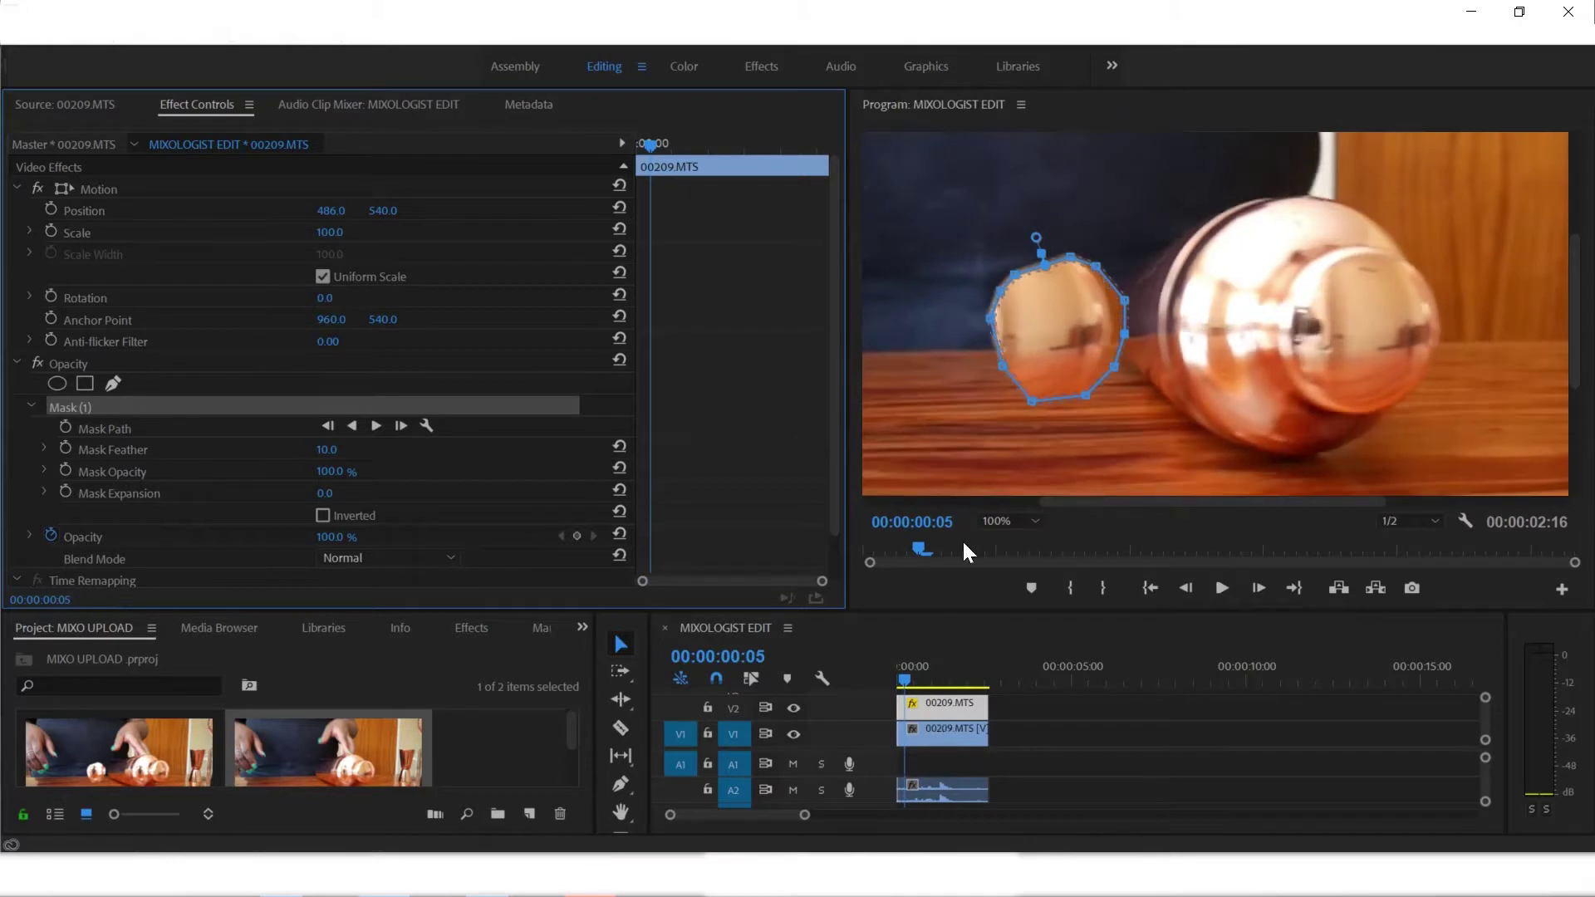
pyautogui.press('Left')
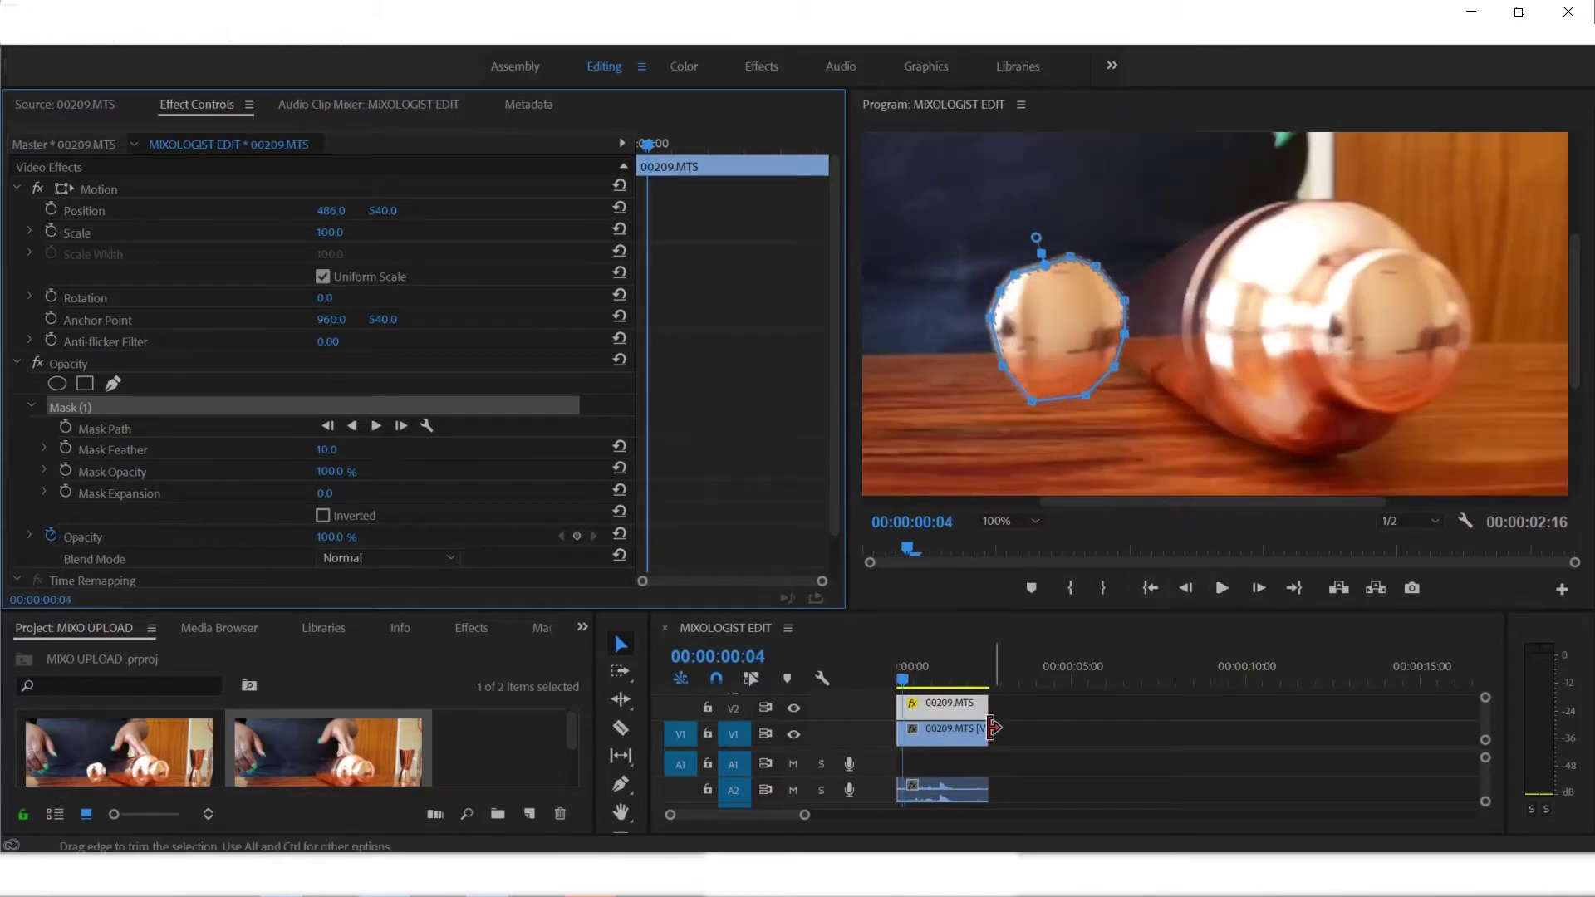
# Add a frame hold to the masked V2 clip at 00:00:00:04 and check the frozen cap at 00:00:00:06
pyautogui.click(957, 708)
pyautogui.rightClick(957, 708)
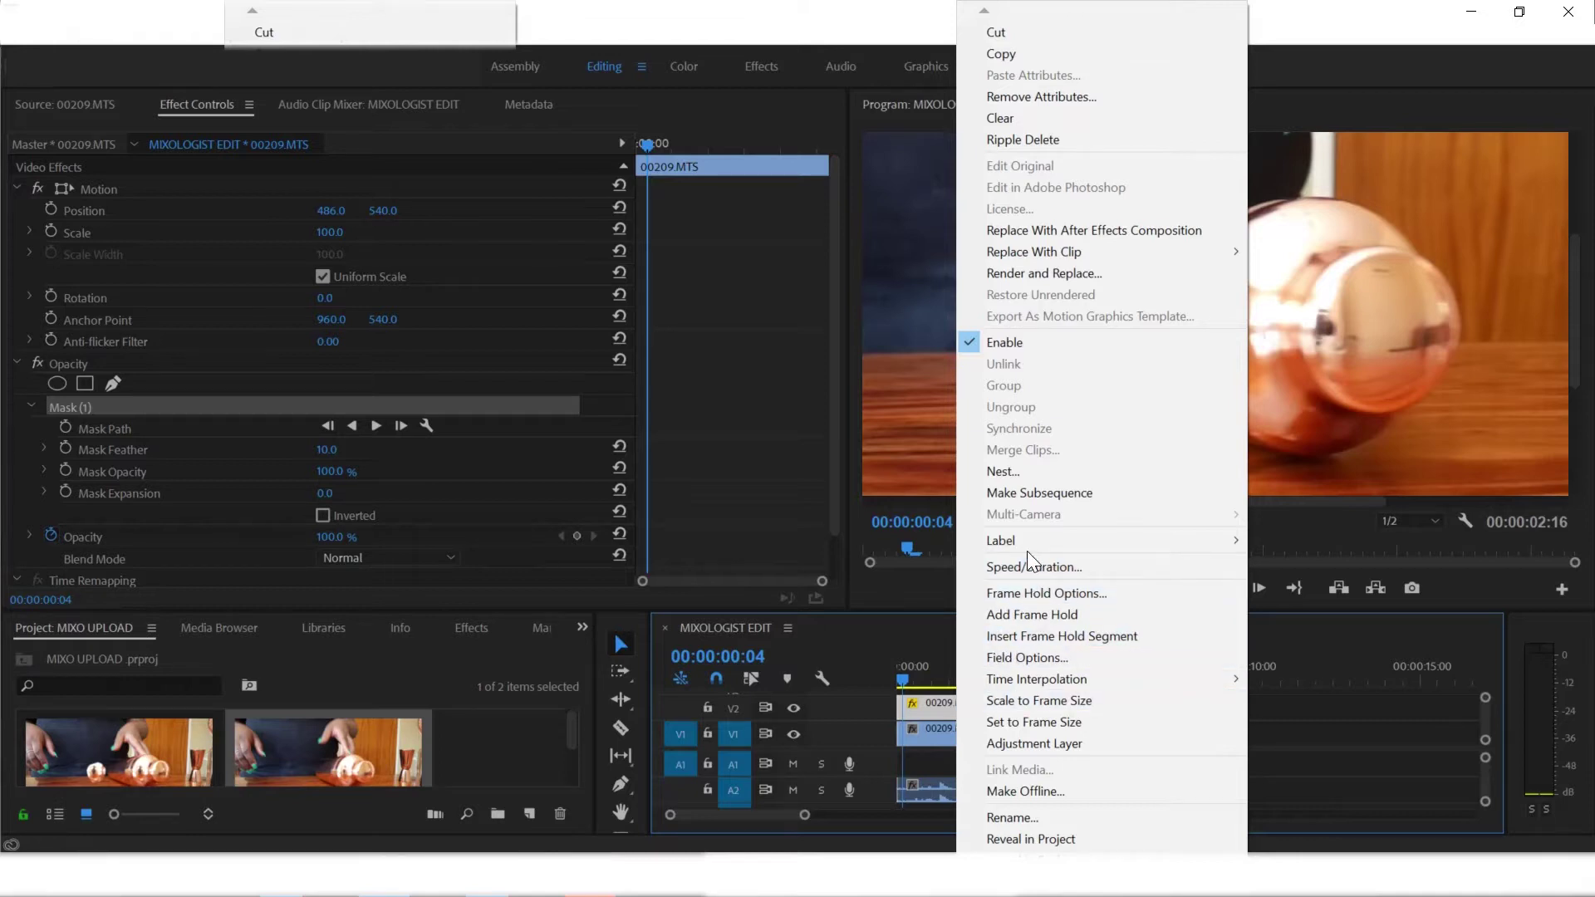
pyautogui.click(1013, 615)
pyautogui.moveTo(909, 676)
pyautogui.mouseDown()
pyautogui.moveTo(988, 675)
pyautogui.moveTo(907, 676)
pyautogui.mouseUp()
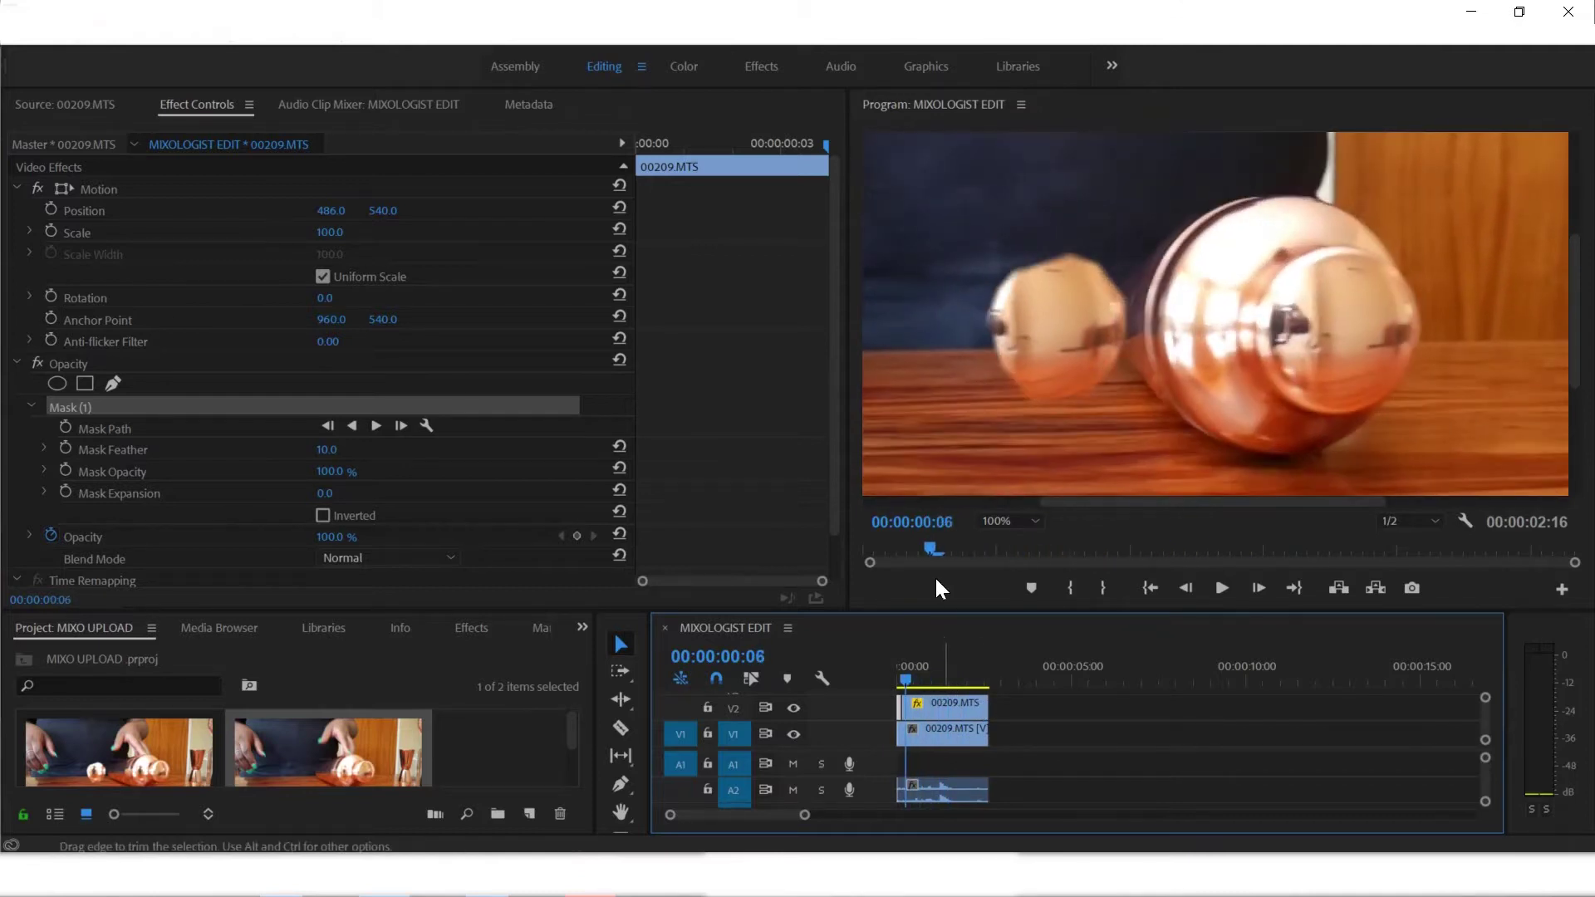
# Delete the short V2 segment that precedes the frame hold
pyautogui.click(1005, 523)
pyautogui.click(1012, 536)
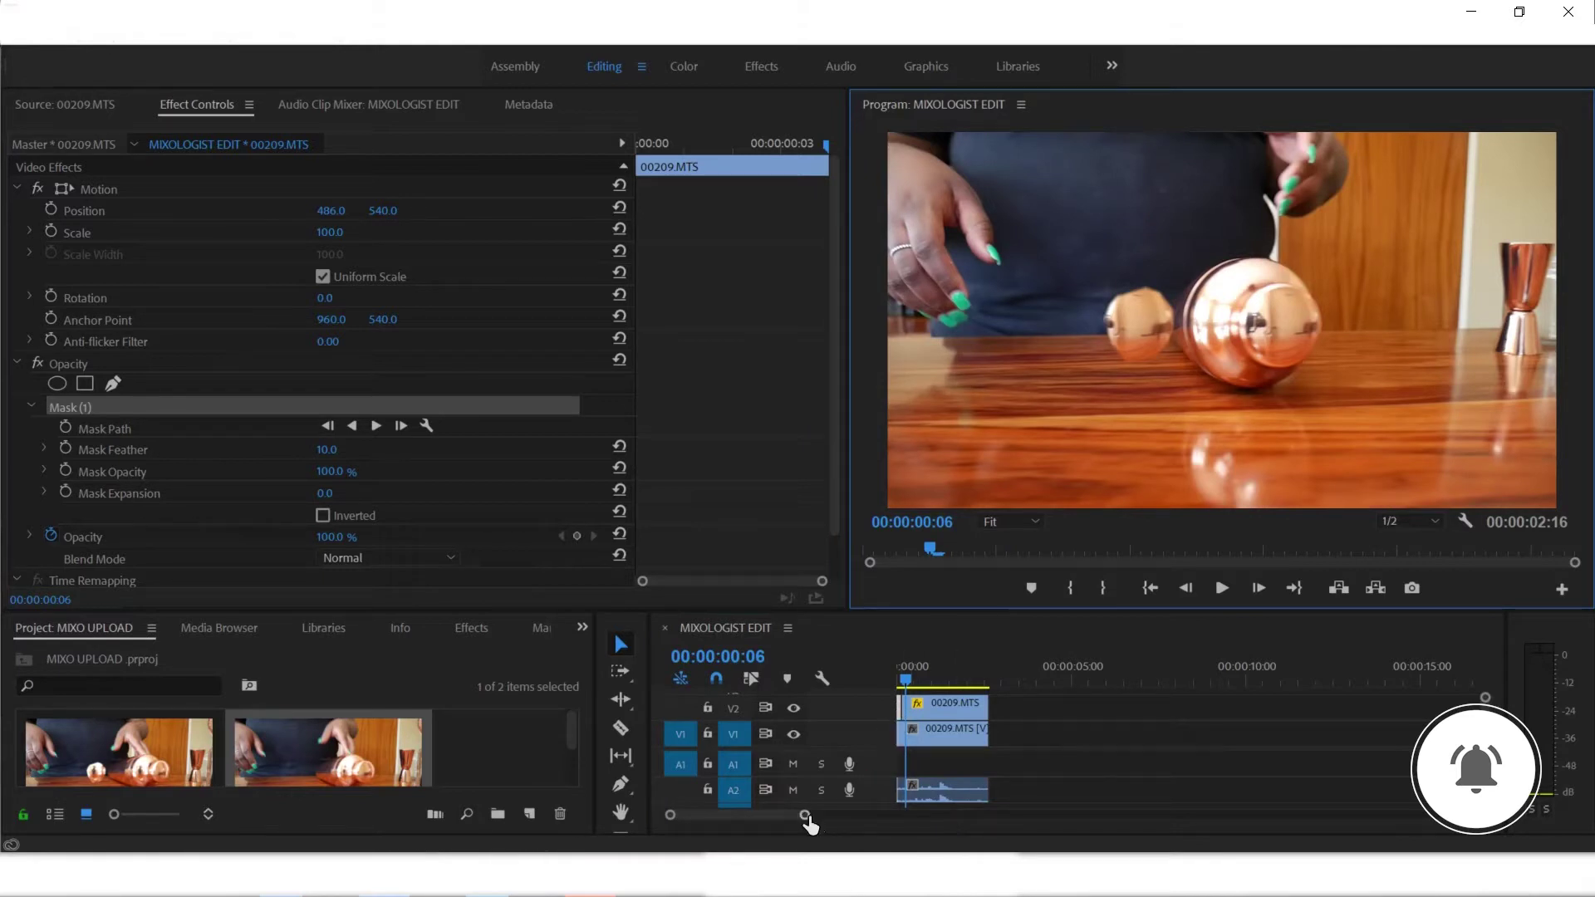
pyautogui.moveTo(811, 816); pyautogui.dragTo(733, 818)
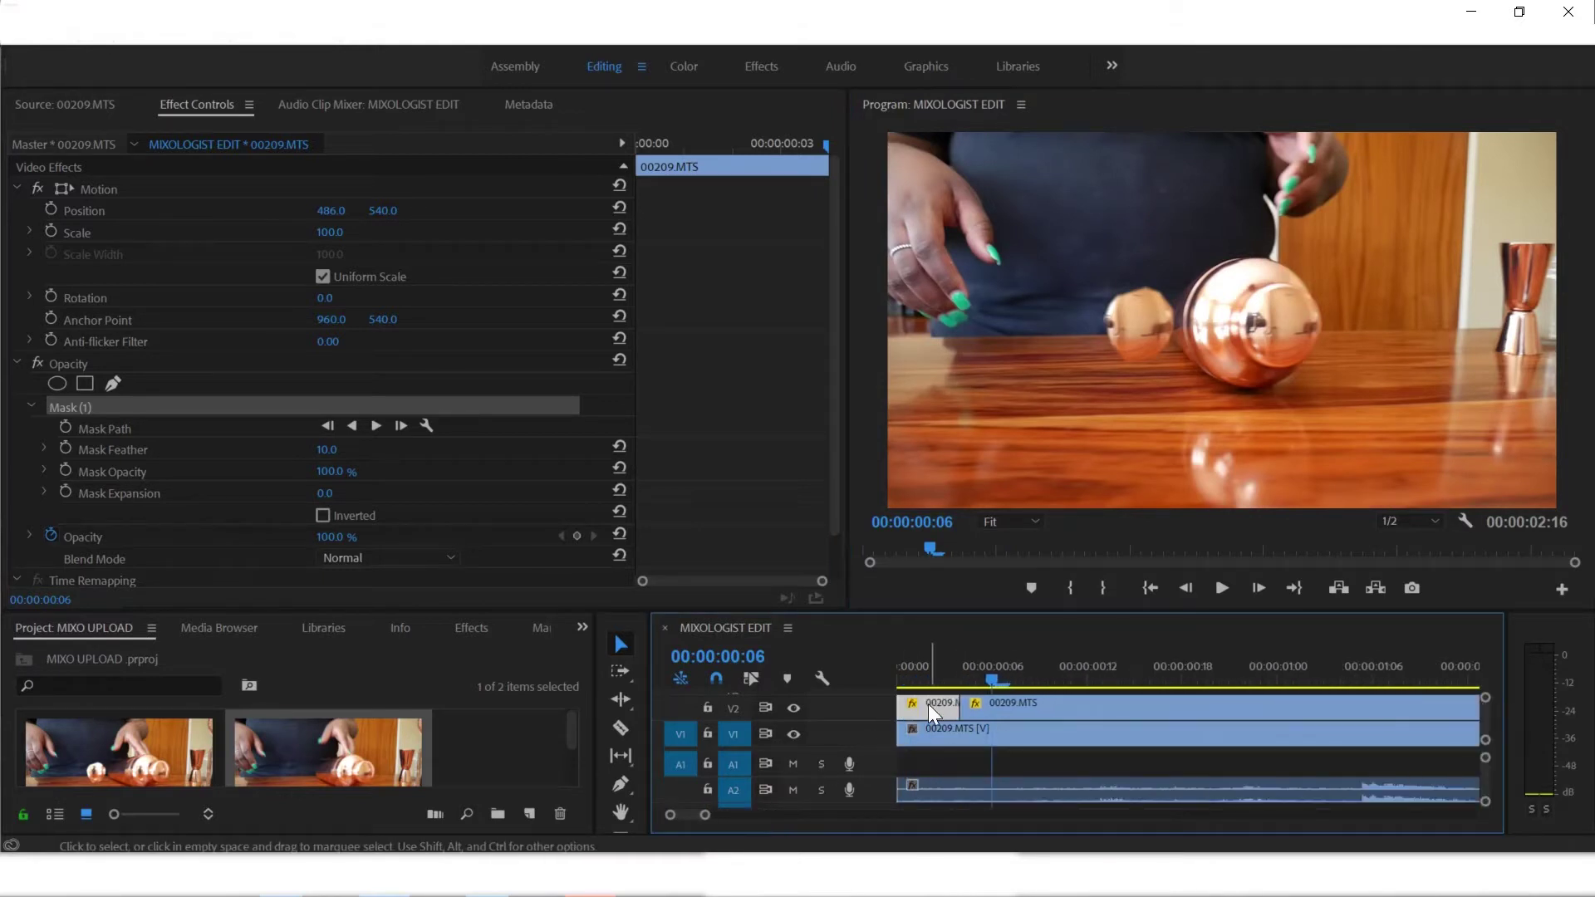
pyautogui.press('Delete')
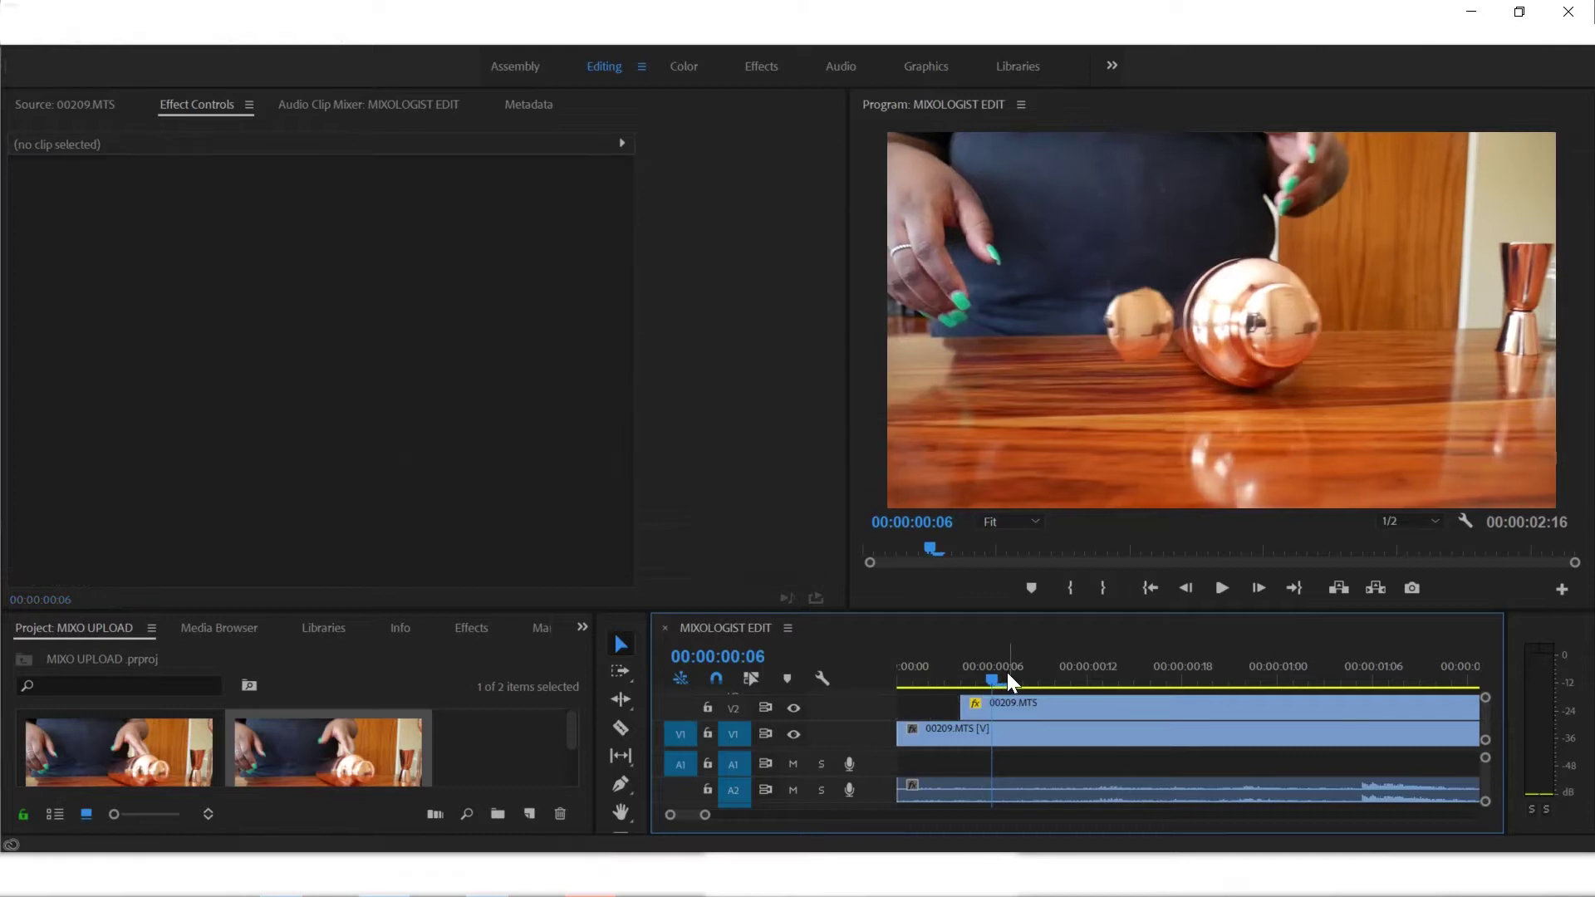
# At 00:00:00:04, set the held V2 clip's horizontal position to 969 so the frozen cap covers the shaker's cap
pyautogui.moveTo(1006, 673); pyautogui.dragTo(975, 696)
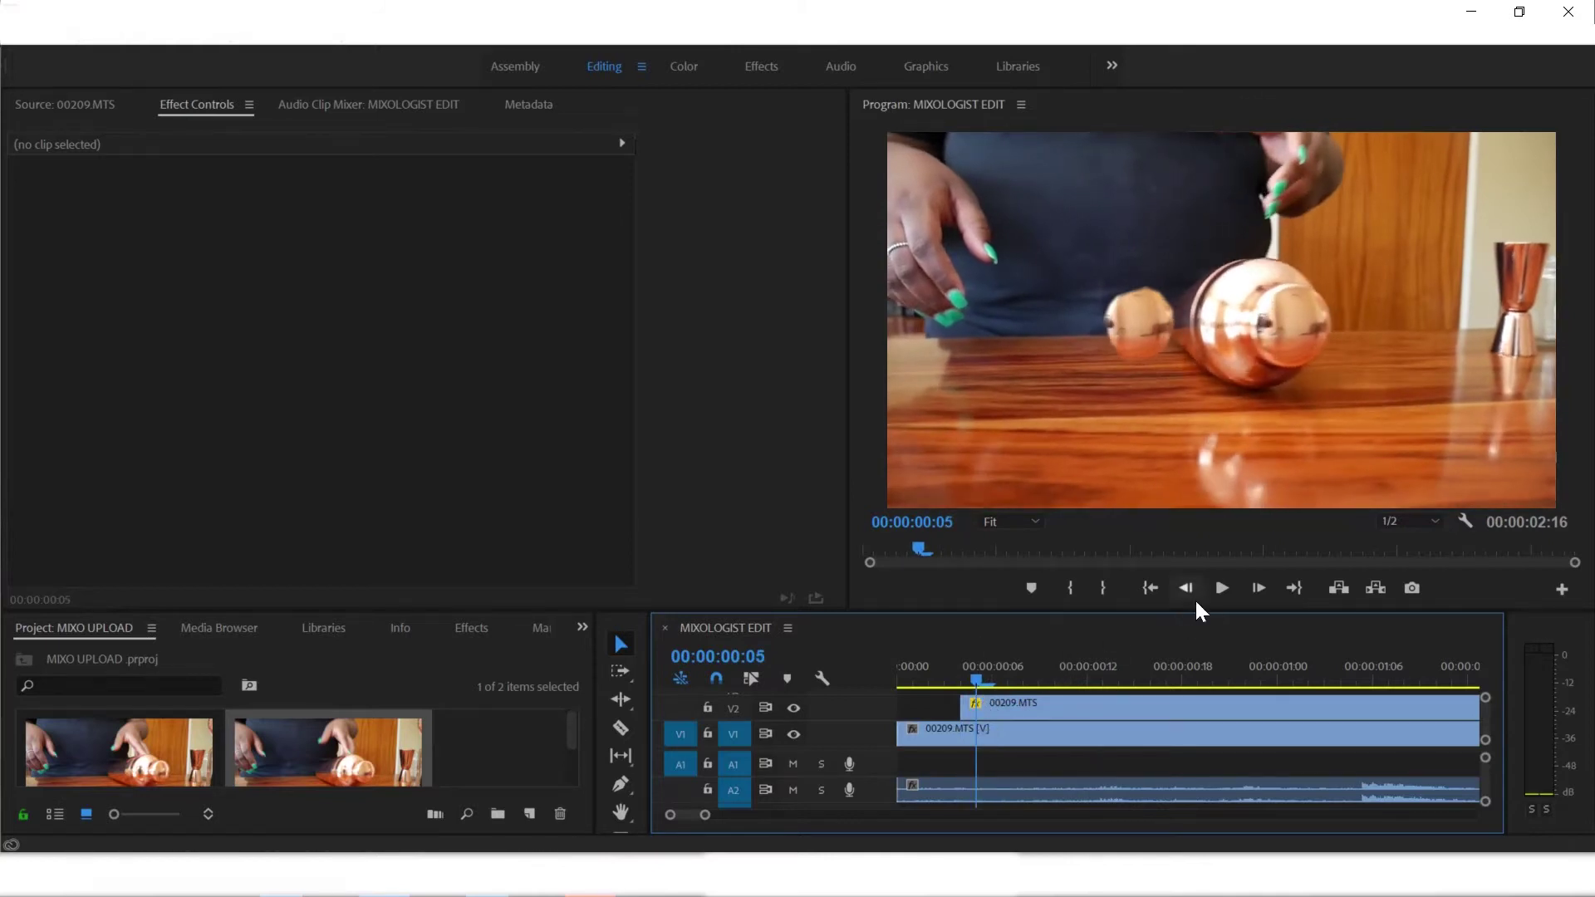
pyautogui.press('Left')
pyautogui.press('Left')
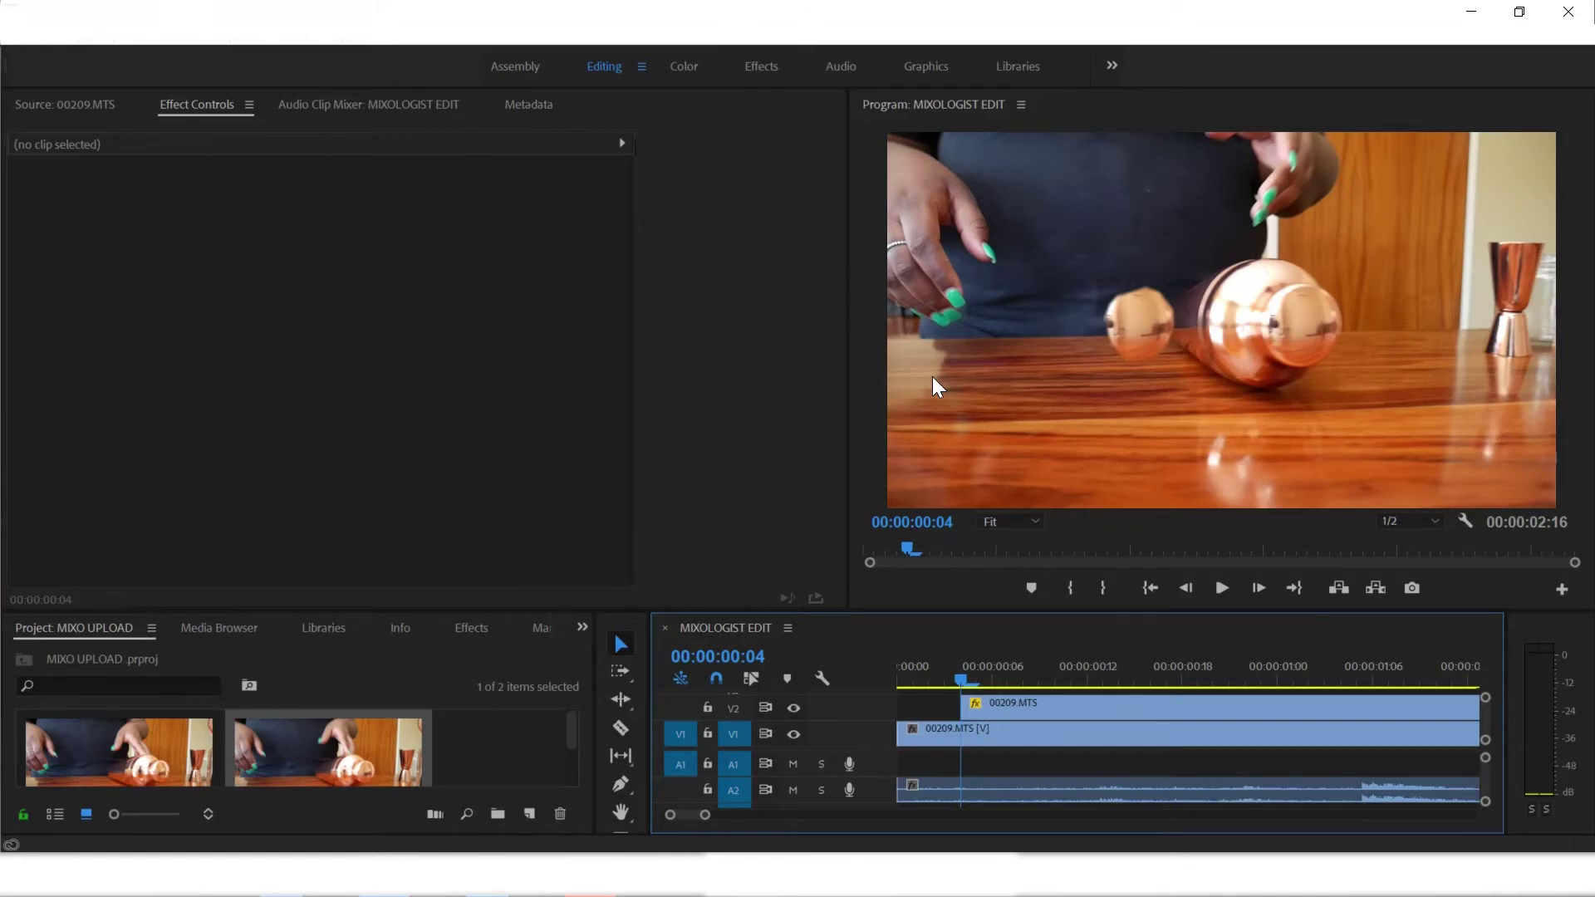
pyautogui.click(978, 706)
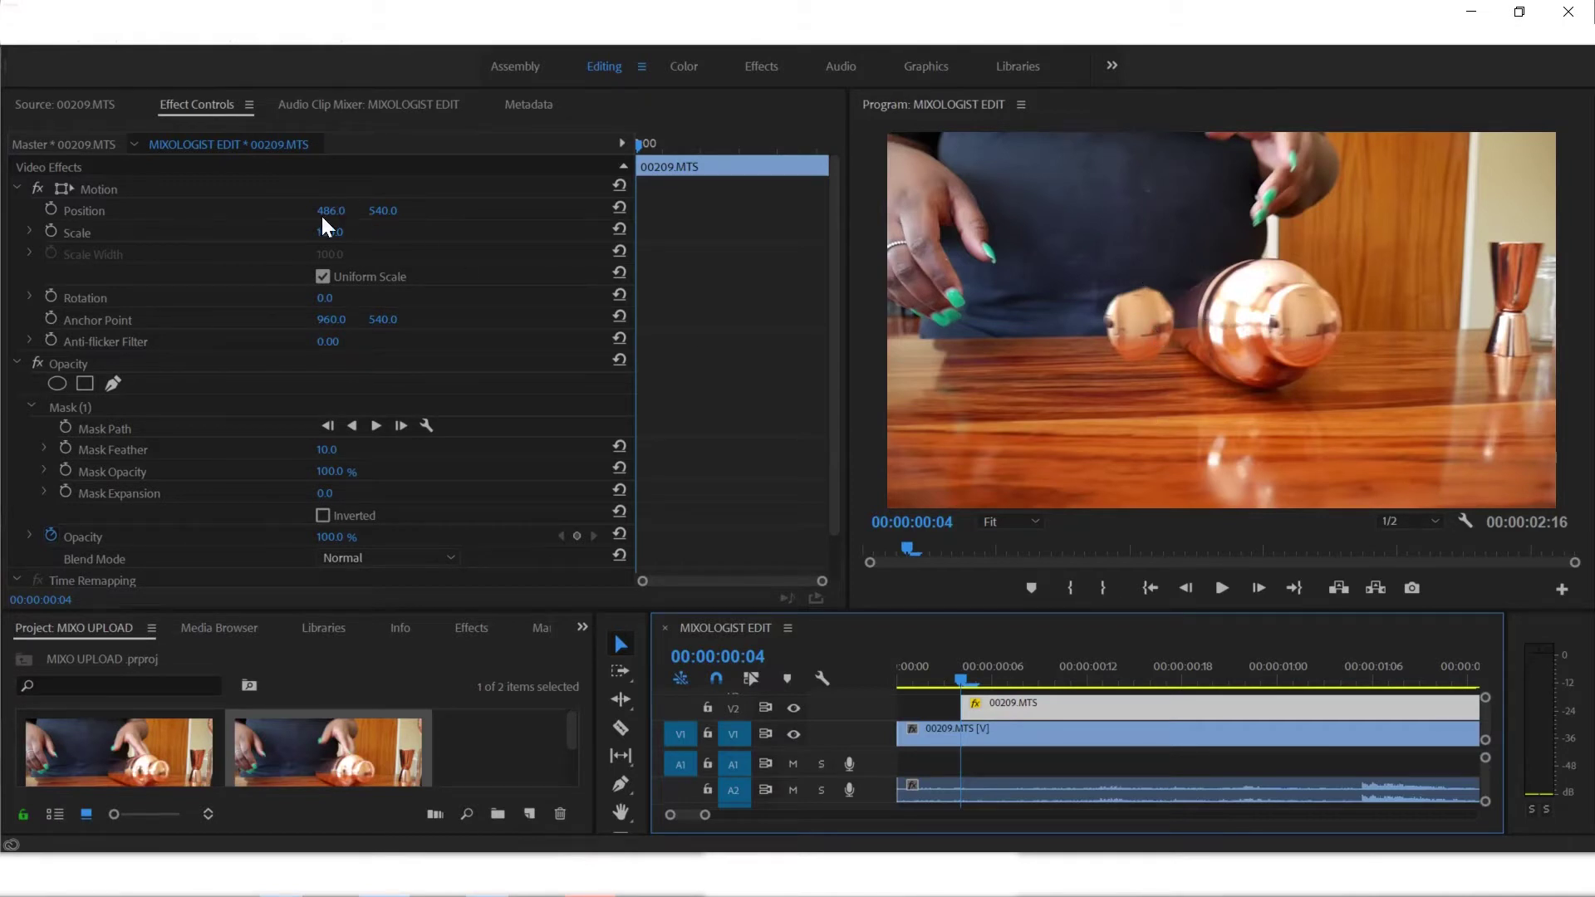
pyautogui.moveTo(324, 217); pyautogui.dragTo(839, 204)
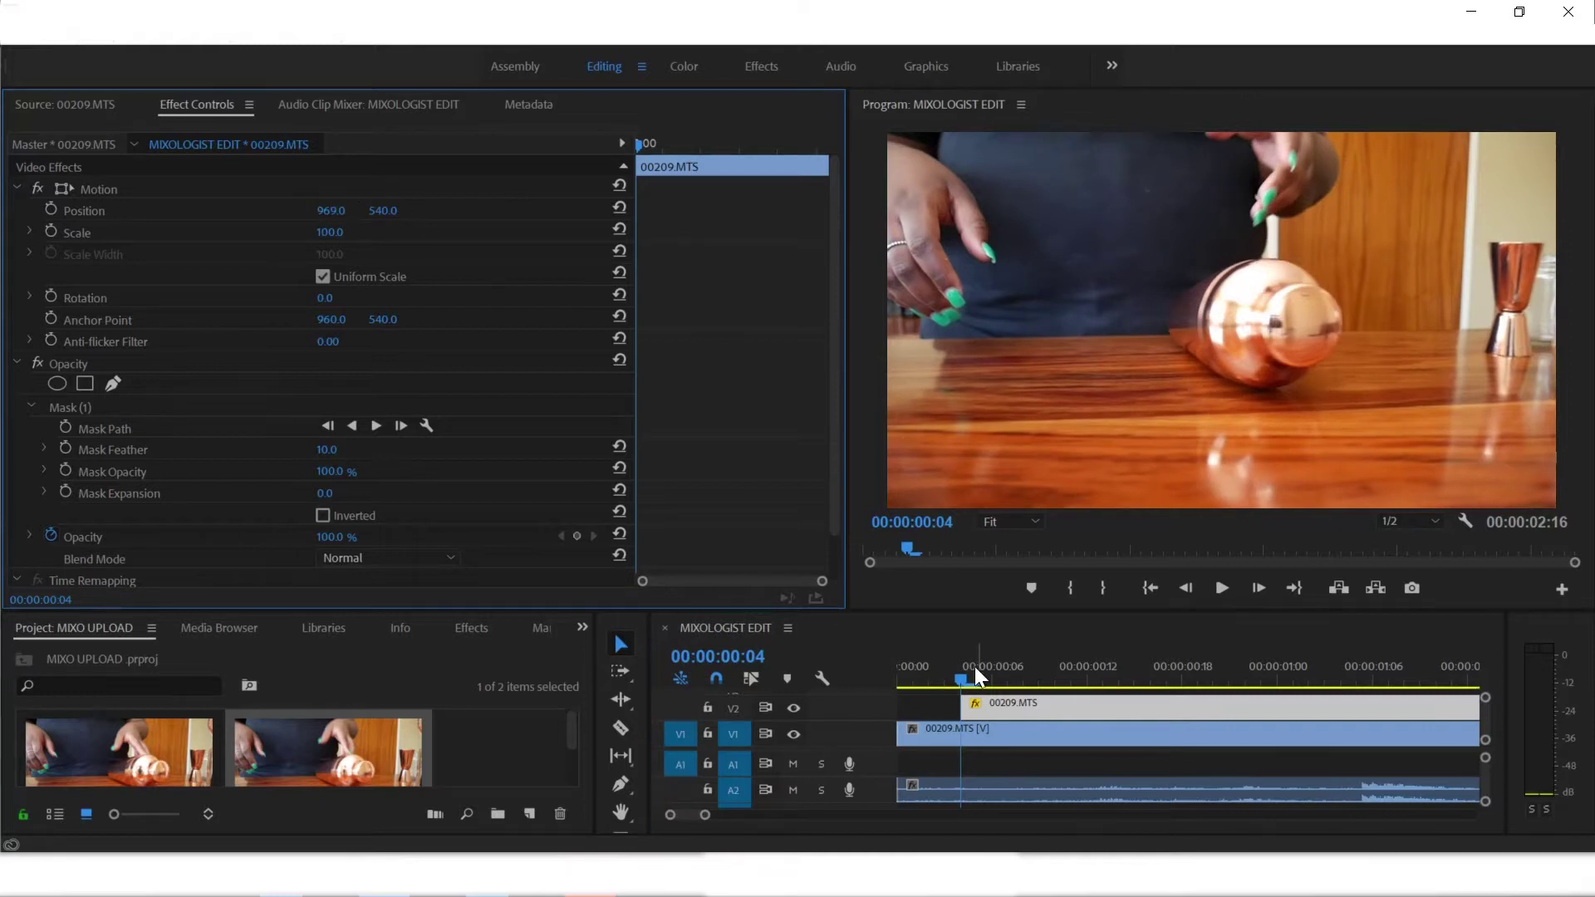
# Show the mask outline and step through the frames from 00:00:00:04 to 00:00:00:13 and back, comparing the frozen cap with the rolling shaker
pyautogui.moveTo(835, 341); pyautogui.dragTo(837, 385)
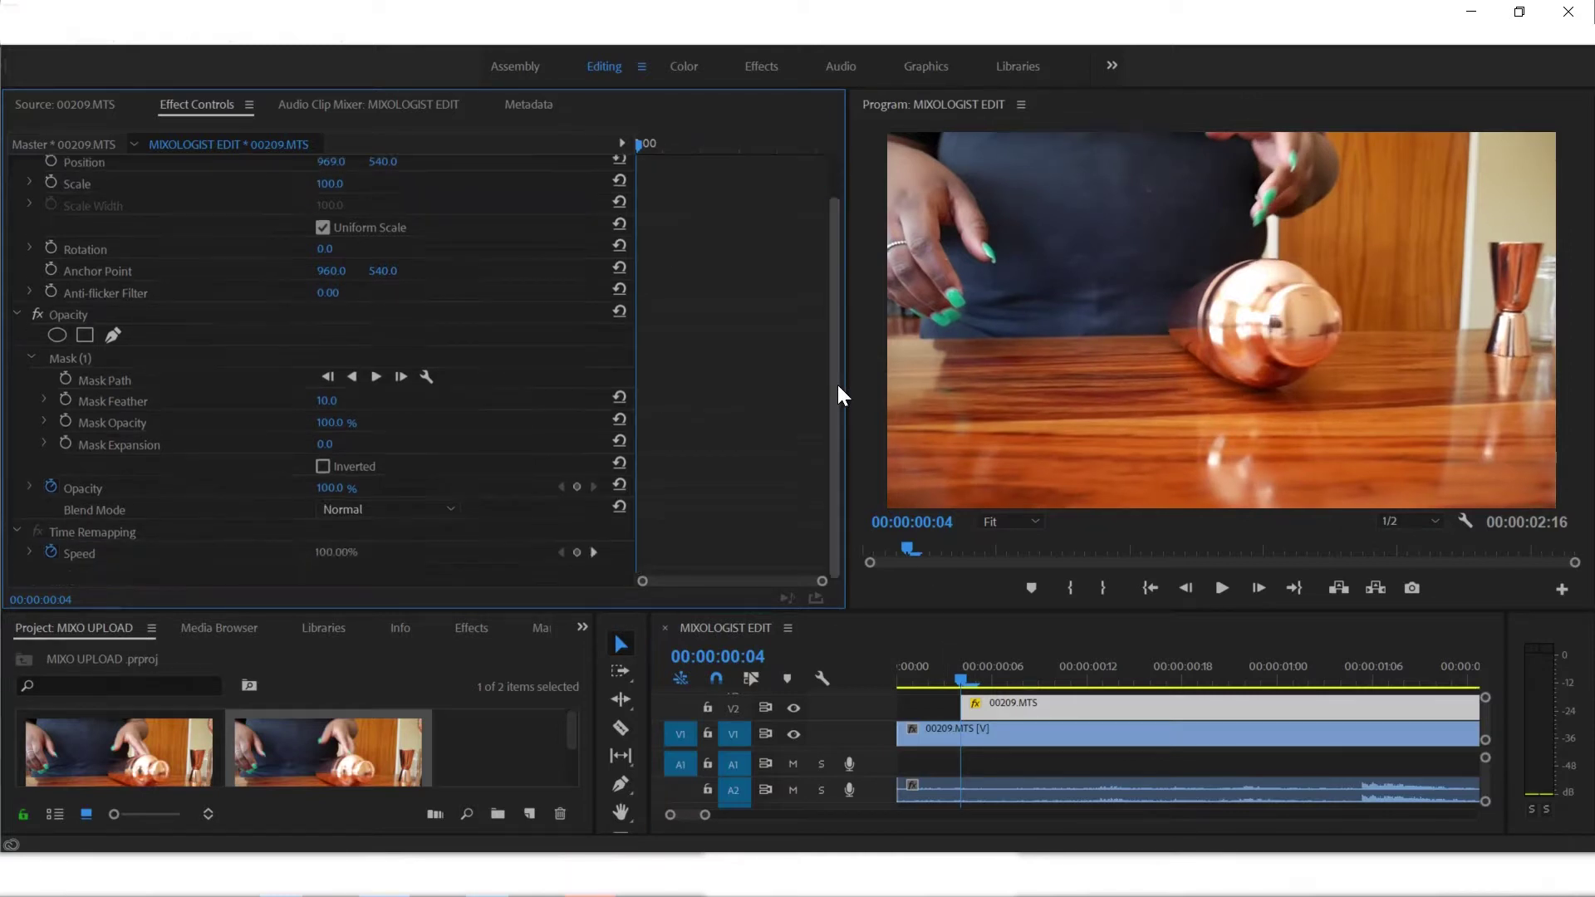
pyautogui.click(69, 357)
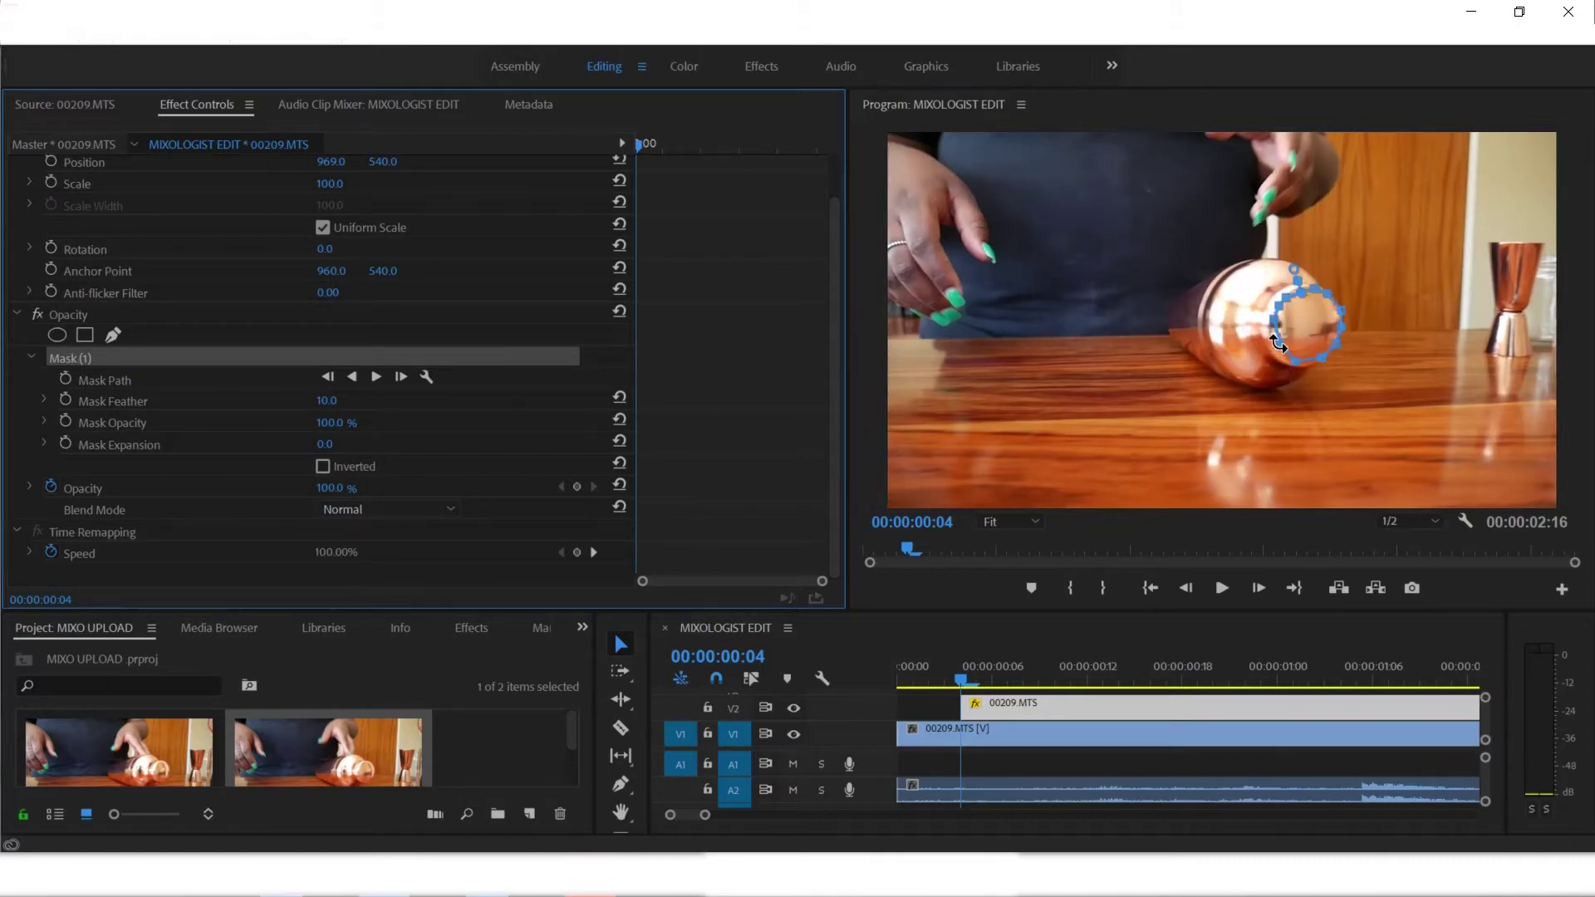
pyautogui.click(1000, 520)
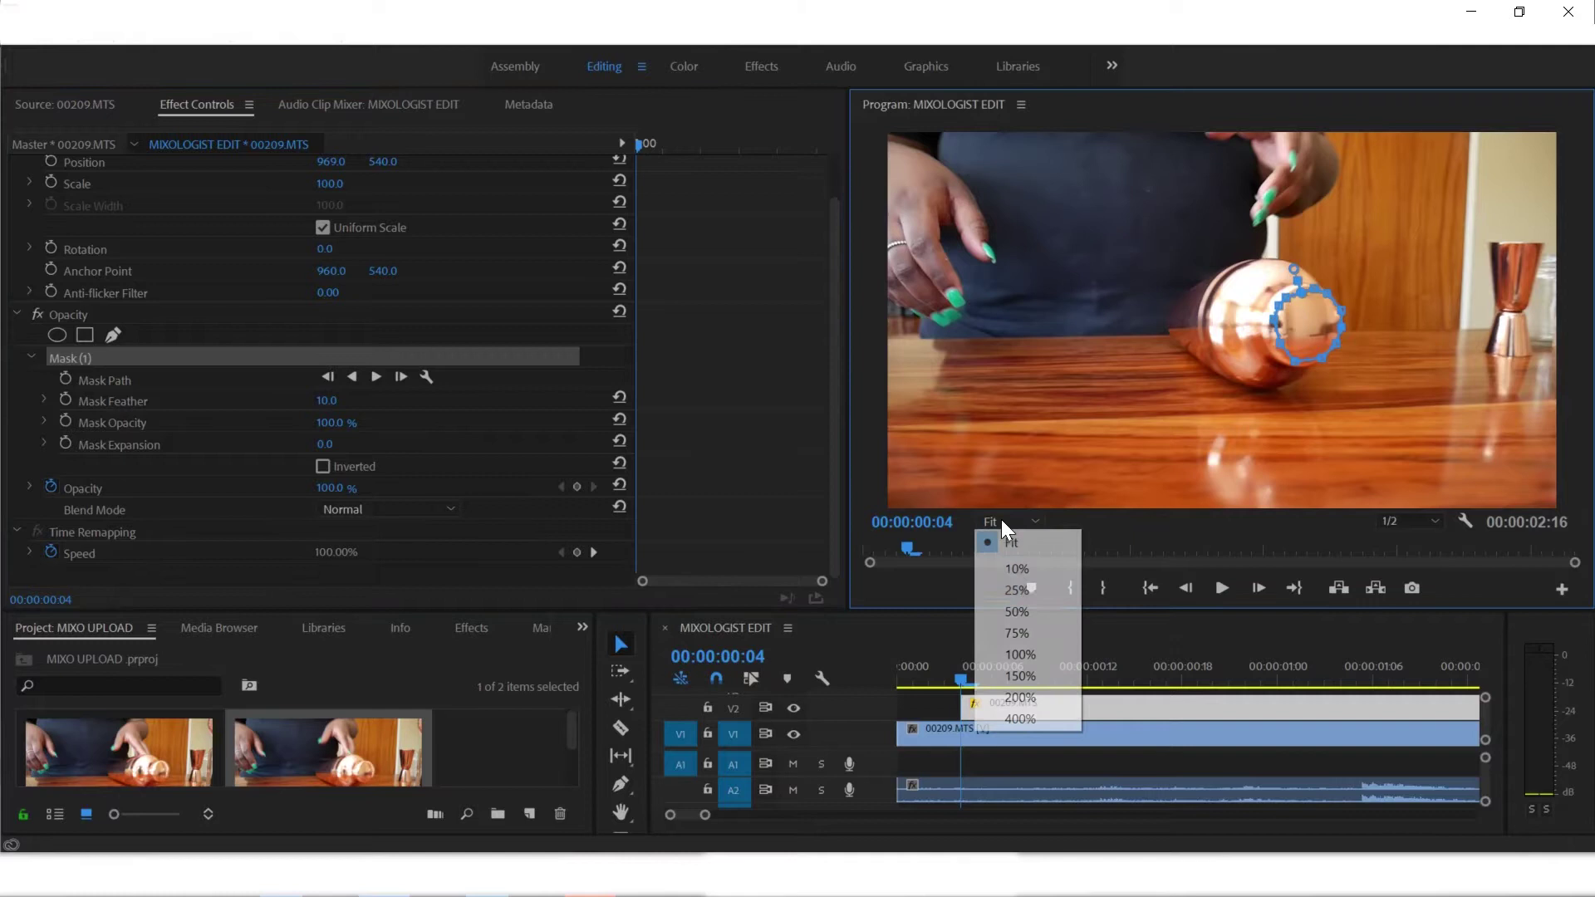
pyautogui.click(1025, 625)
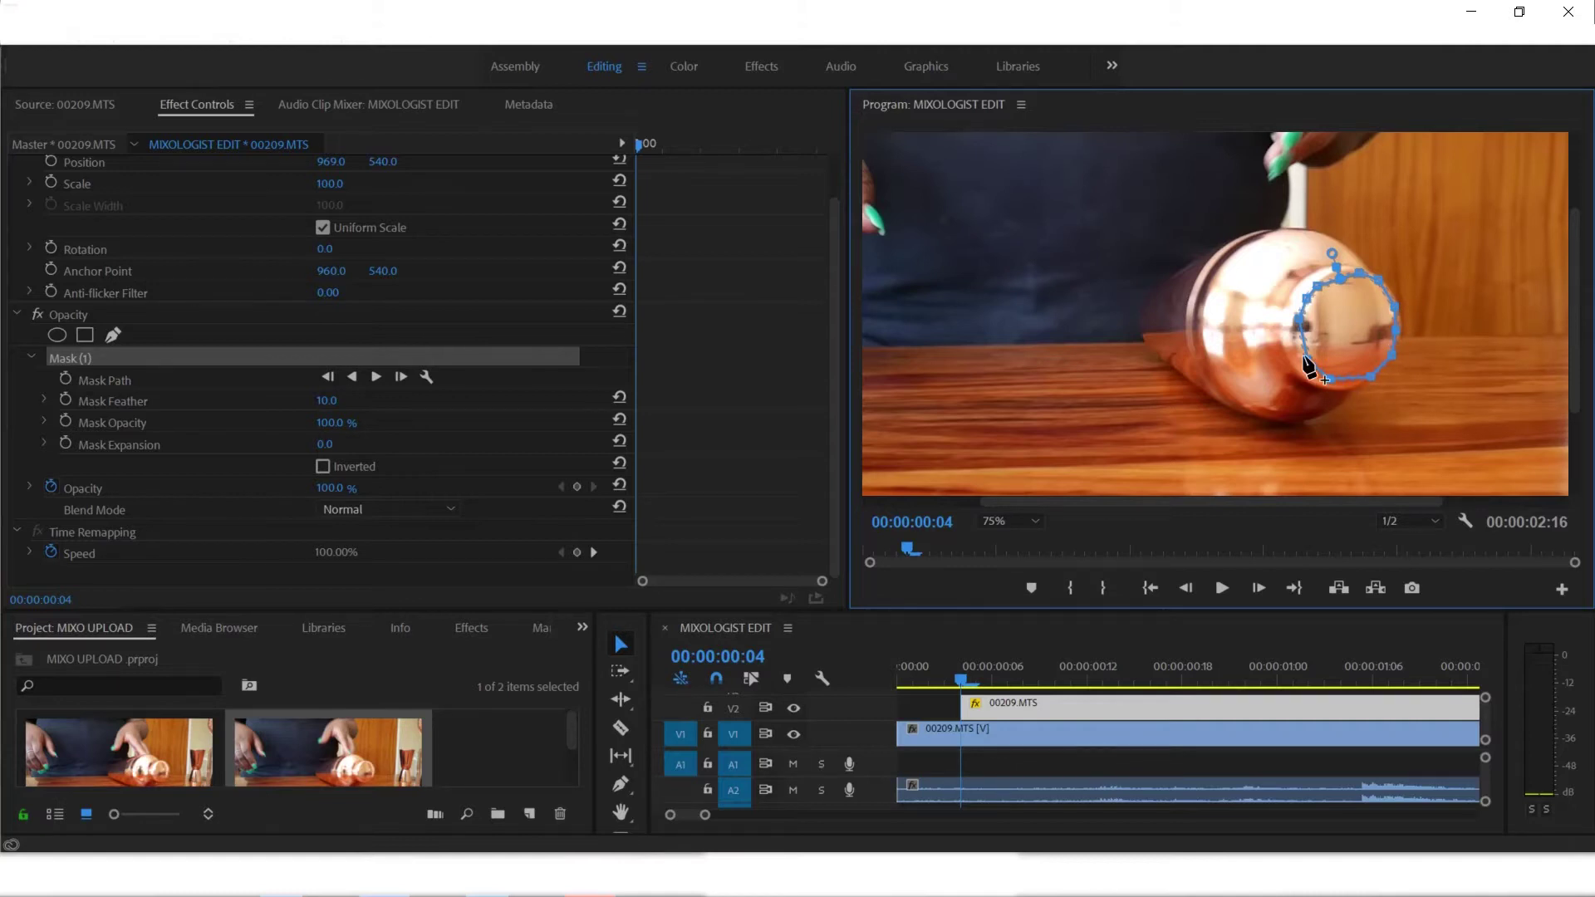
pyautogui.click(1263, 590)
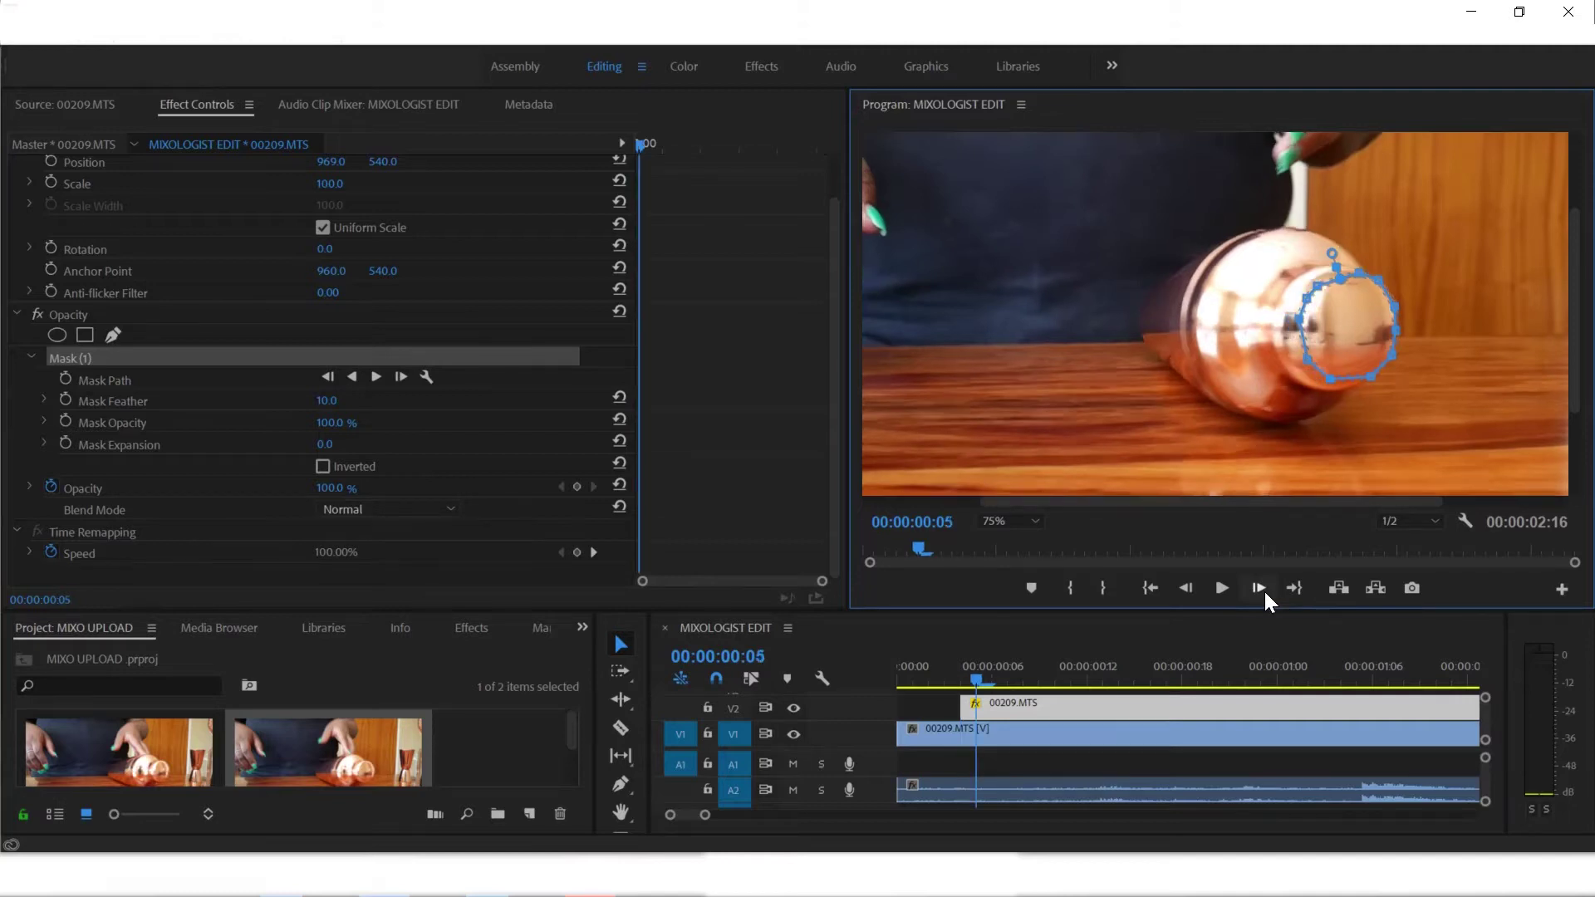
pyautogui.click(1263, 590)
pyautogui.click(1264, 589)
pyautogui.click(1263, 590)
pyautogui.click(1264, 590)
pyautogui.click(1264, 590)
pyautogui.click(1263, 590)
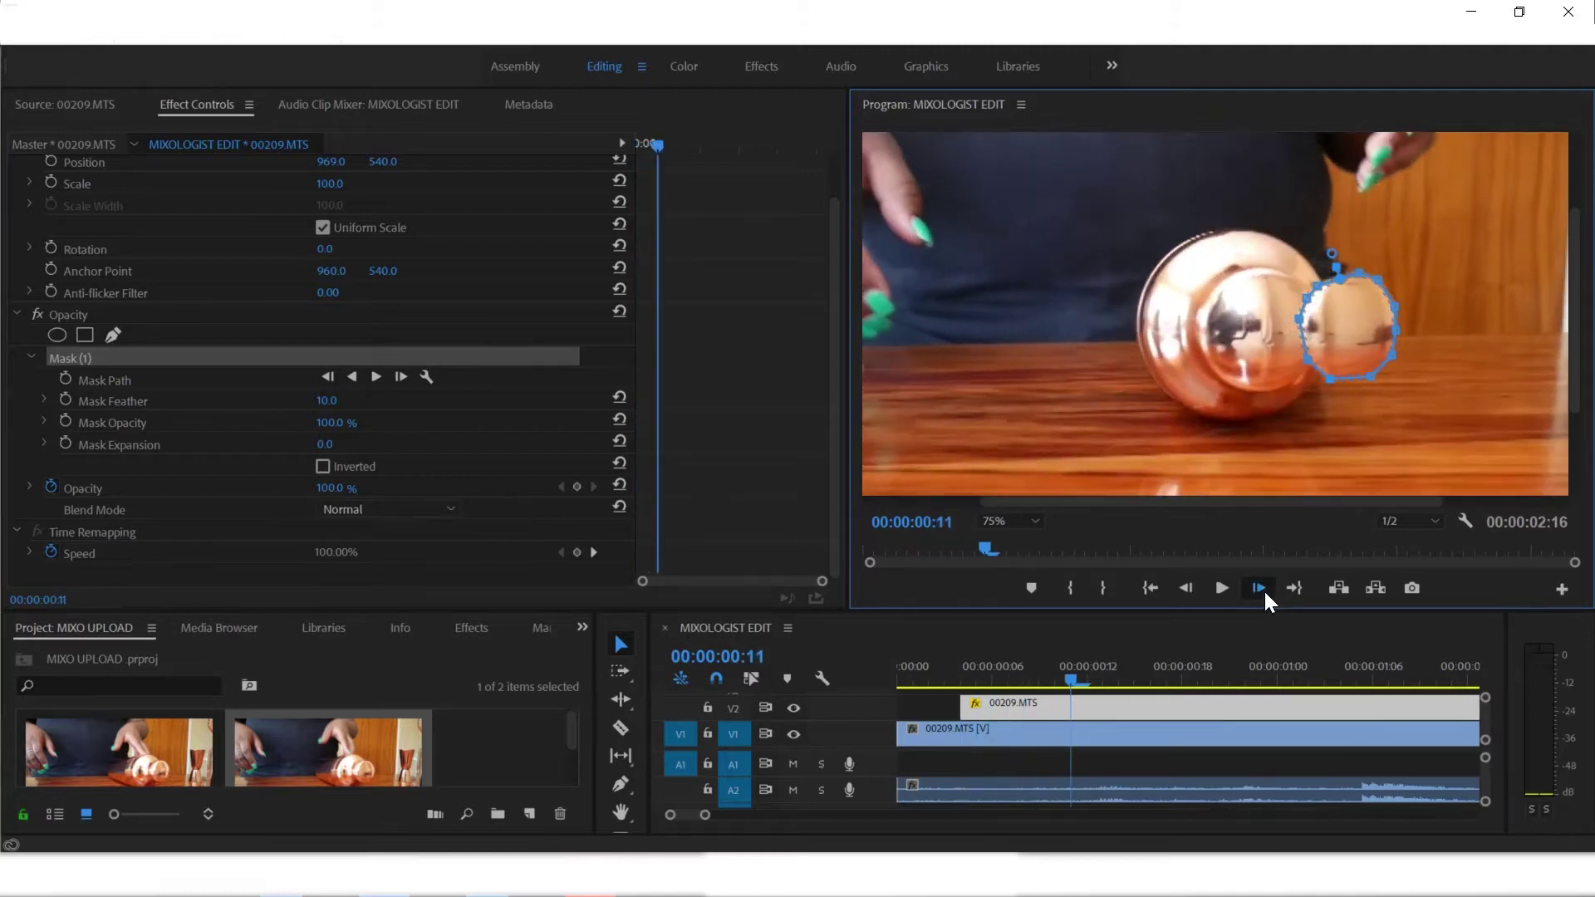
pyautogui.click(1263, 589)
pyautogui.click(1263, 590)
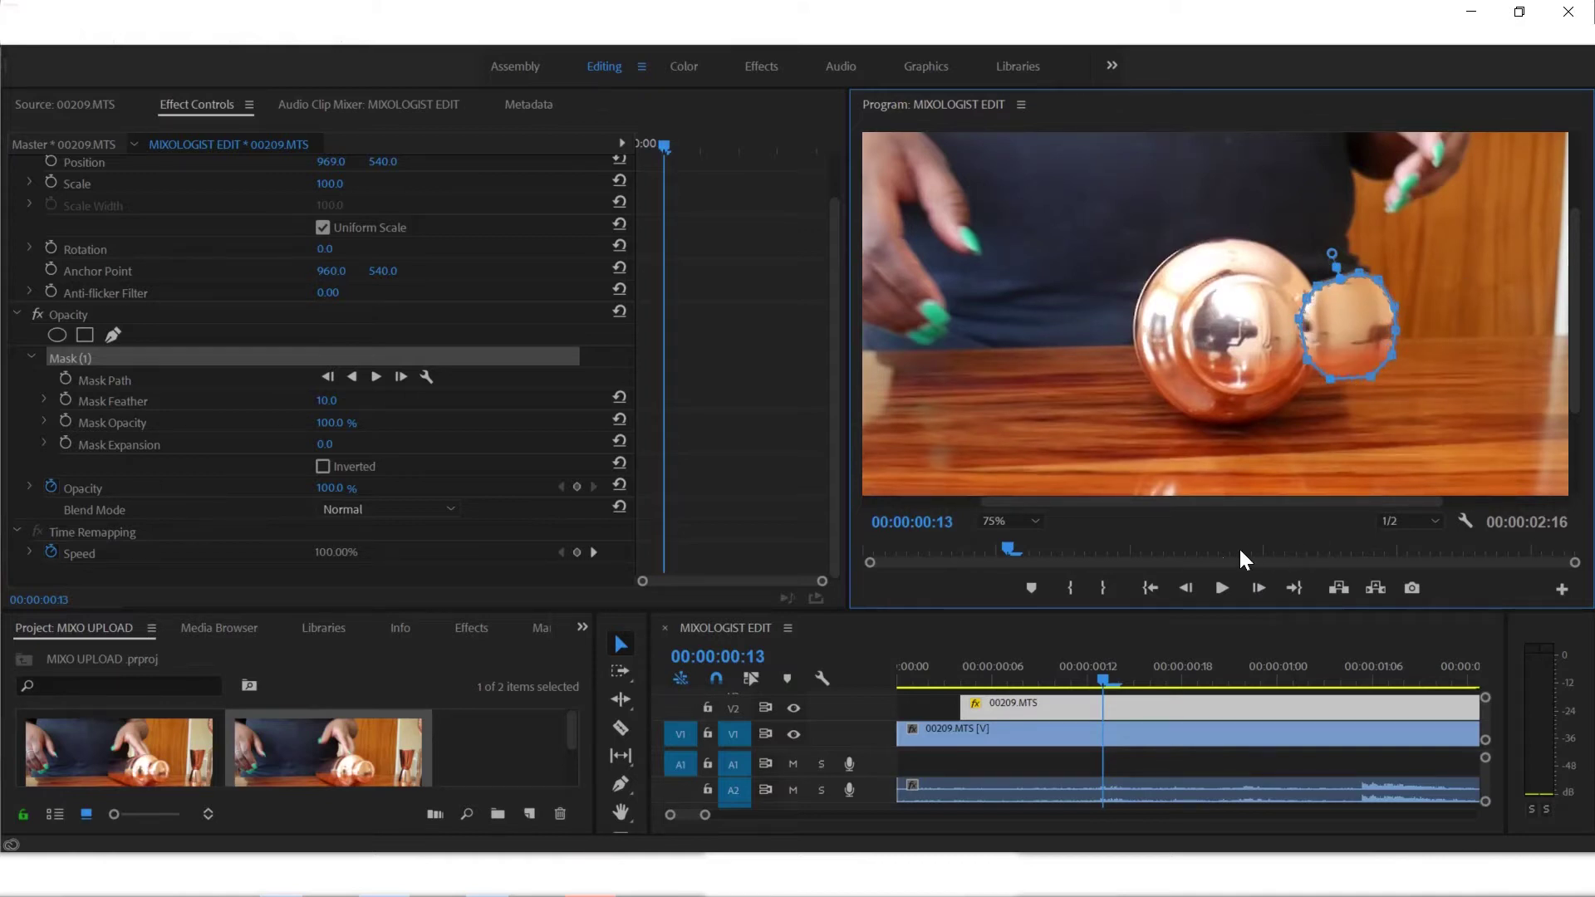
pyautogui.click(1188, 588)
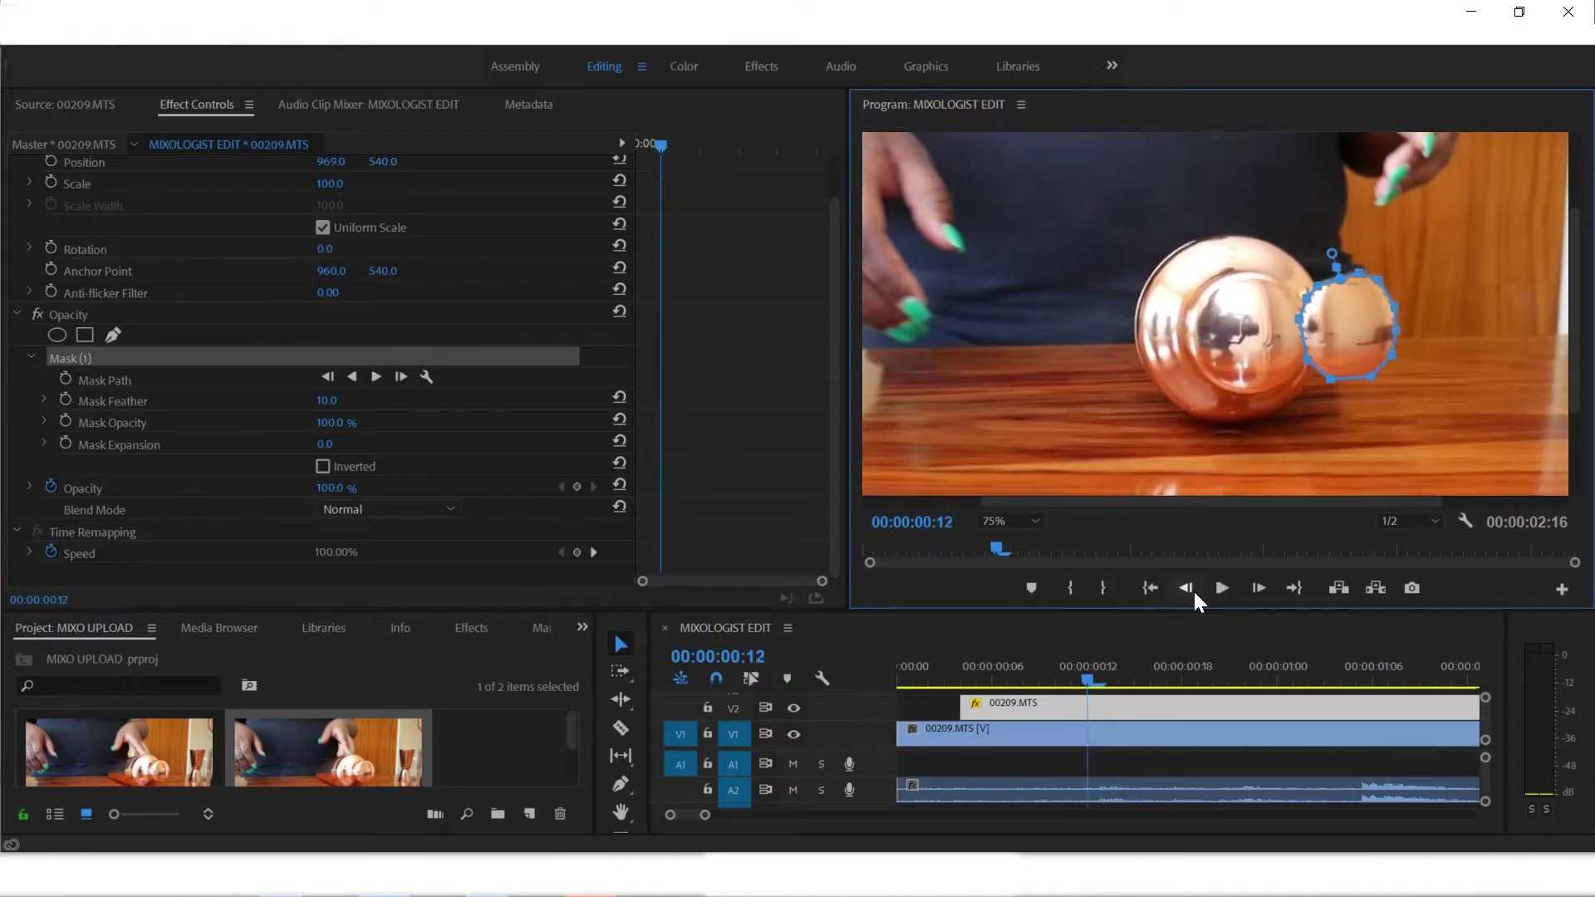
pyautogui.click(1187, 588)
pyautogui.click(1187, 588)
pyautogui.click(1188, 588)
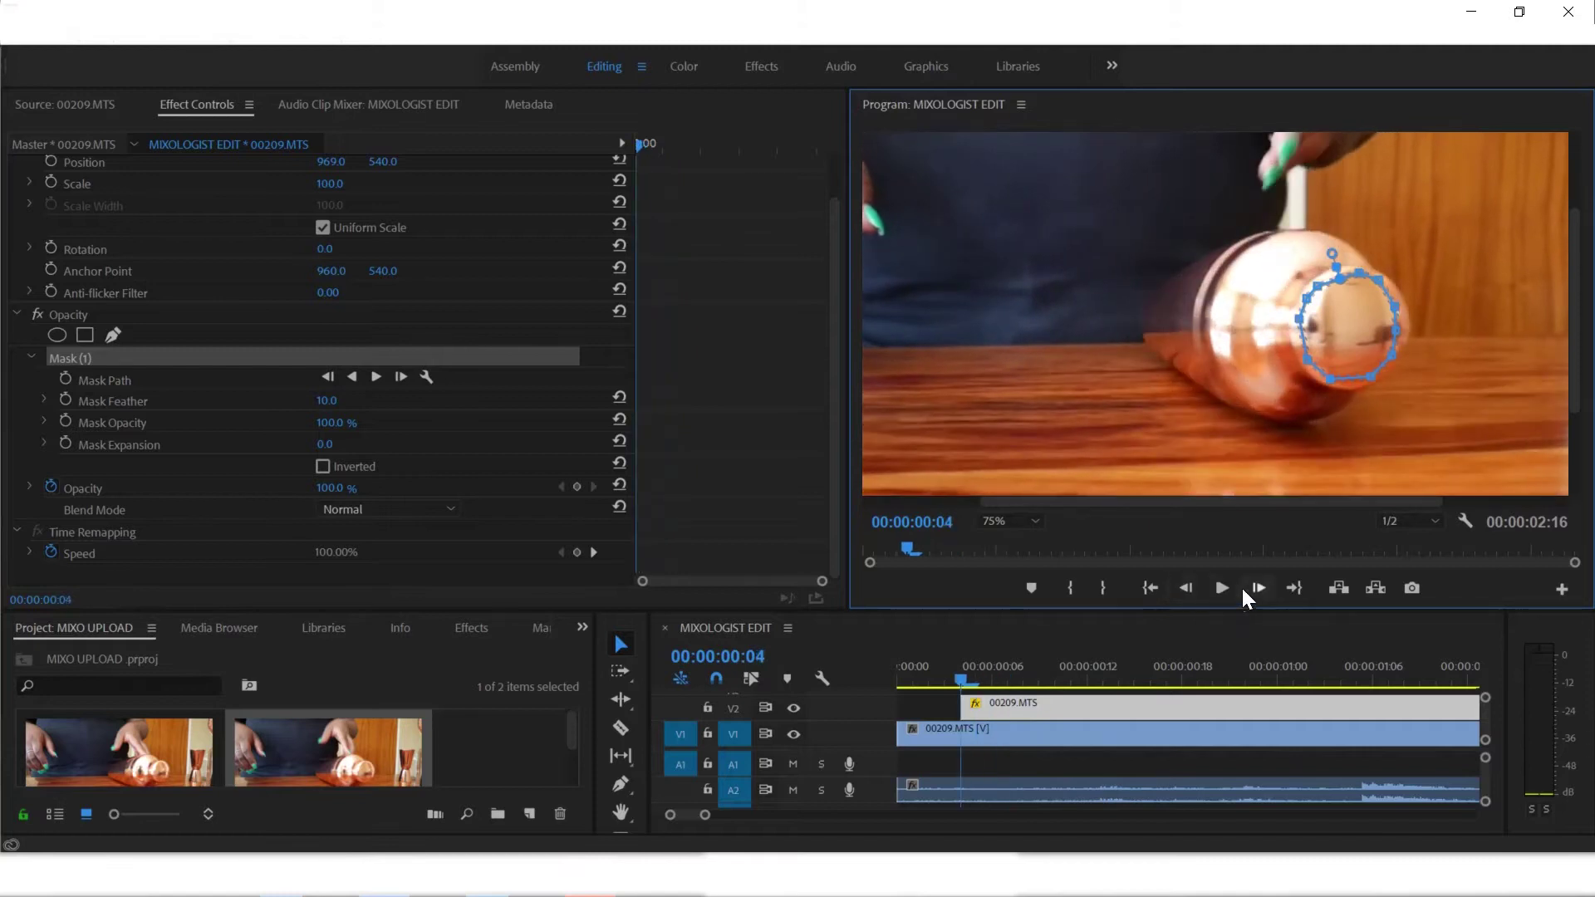
# Enable position keyframing on the held V2 clip at 00:00:00:04 with position 969, 540
pyautogui.click(1256, 589)
pyautogui.click(1186, 590)
pyautogui.scroll(2, 429, 291)
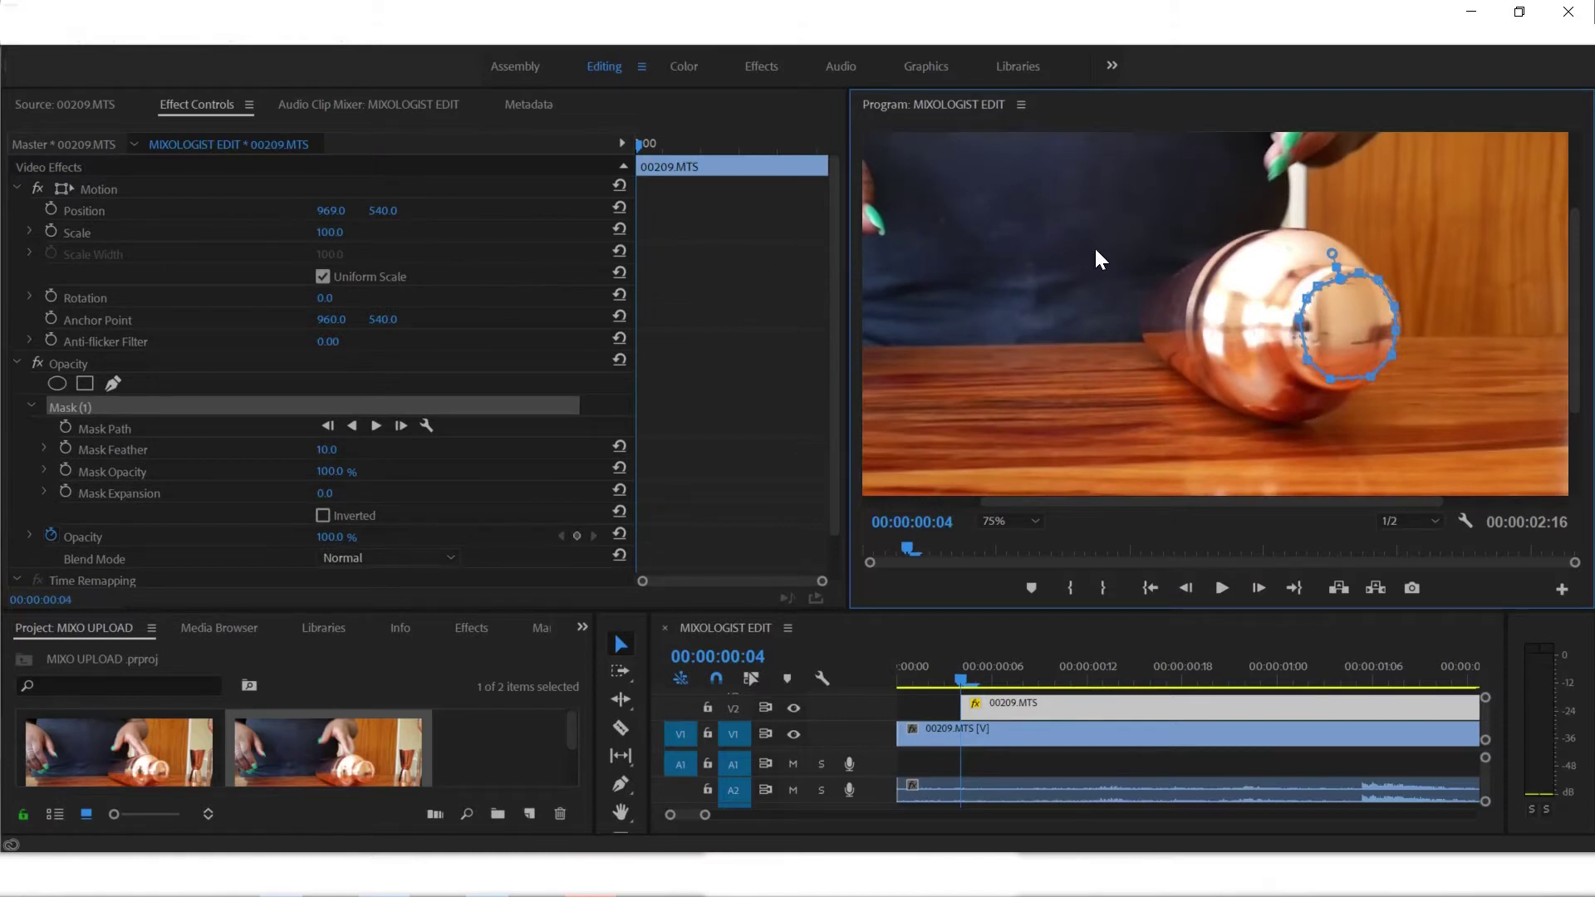
pyautogui.click(51, 206)
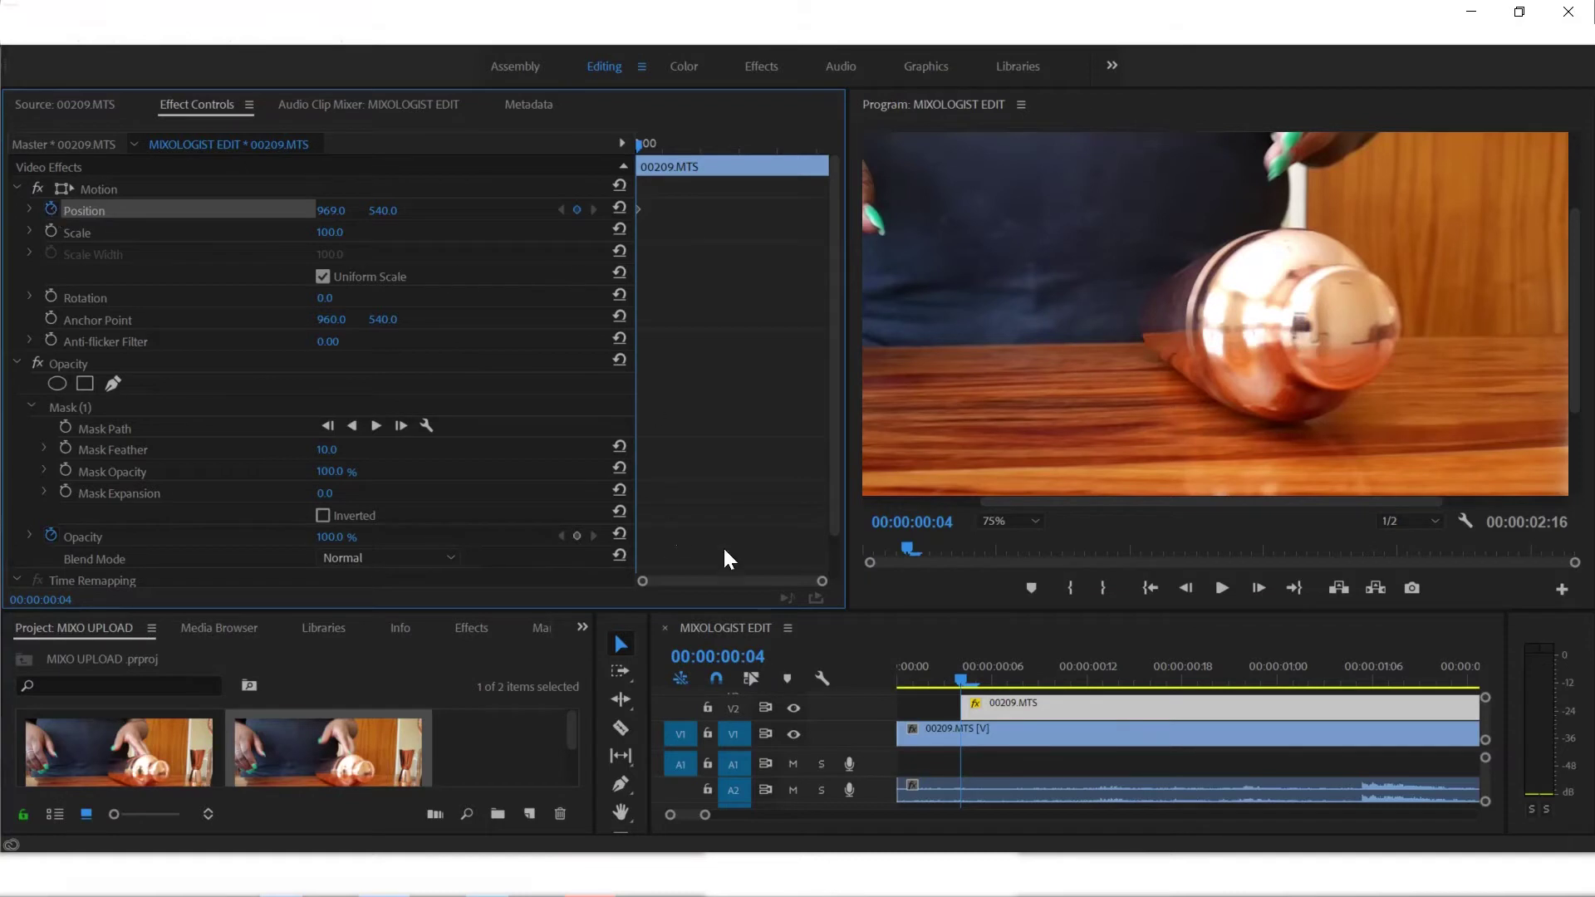
# Keyframe the held V2 clip's horizontal position as 945 at 00:00:00:05, 908 at 00:00:00:06 and 883 at 00:00:00:07
pyautogui.moveTo(821, 580); pyautogui.dragTo(733, 580)
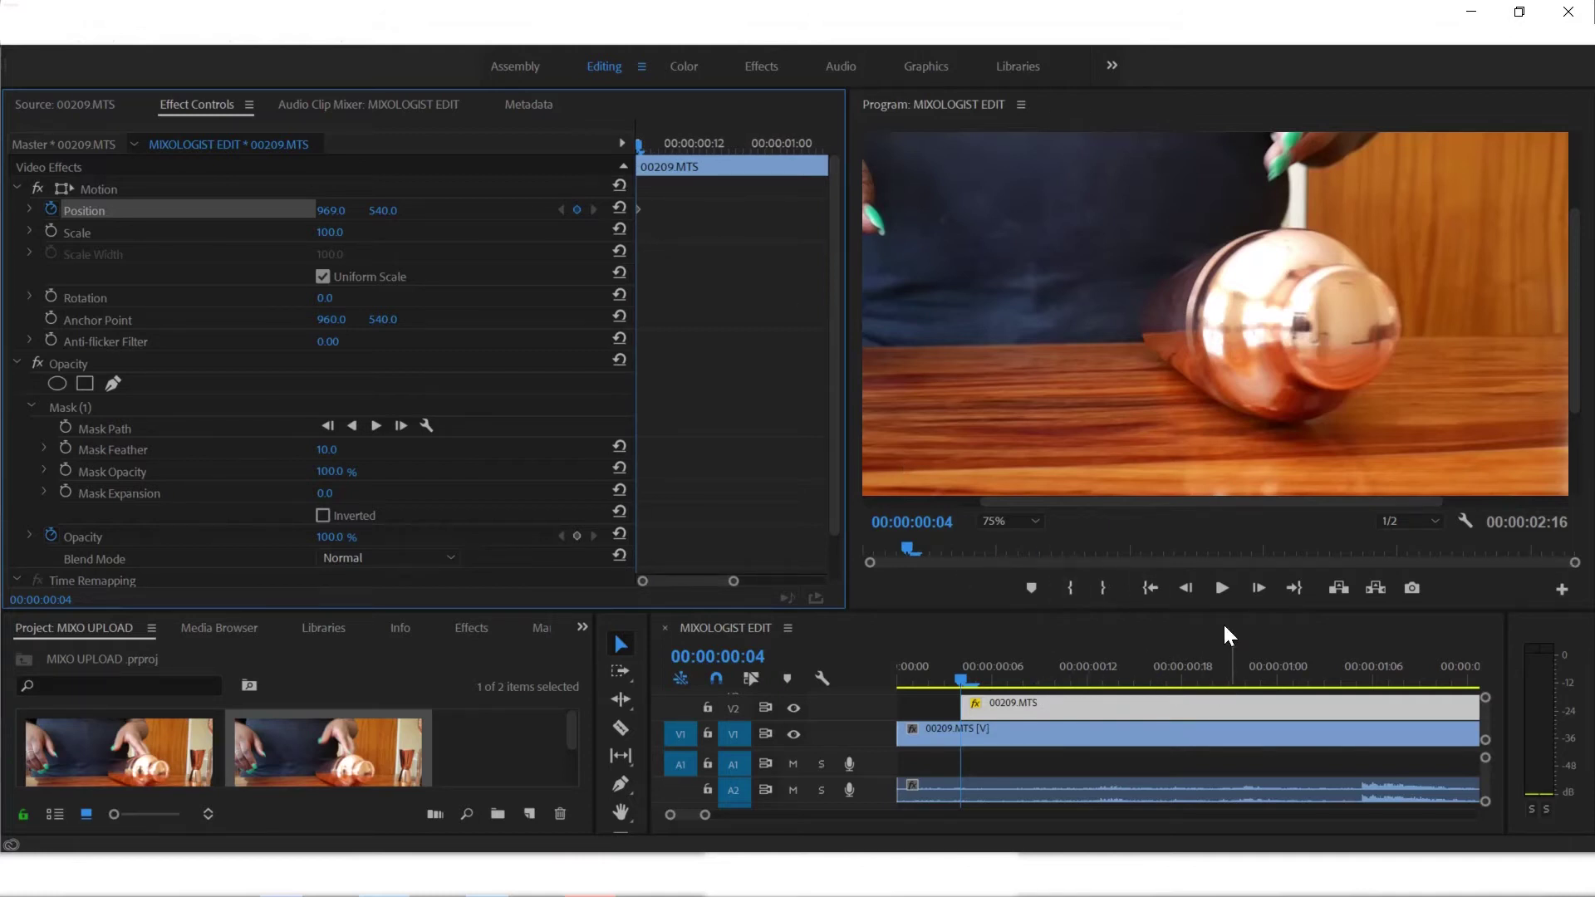
pyautogui.click(1252, 590)
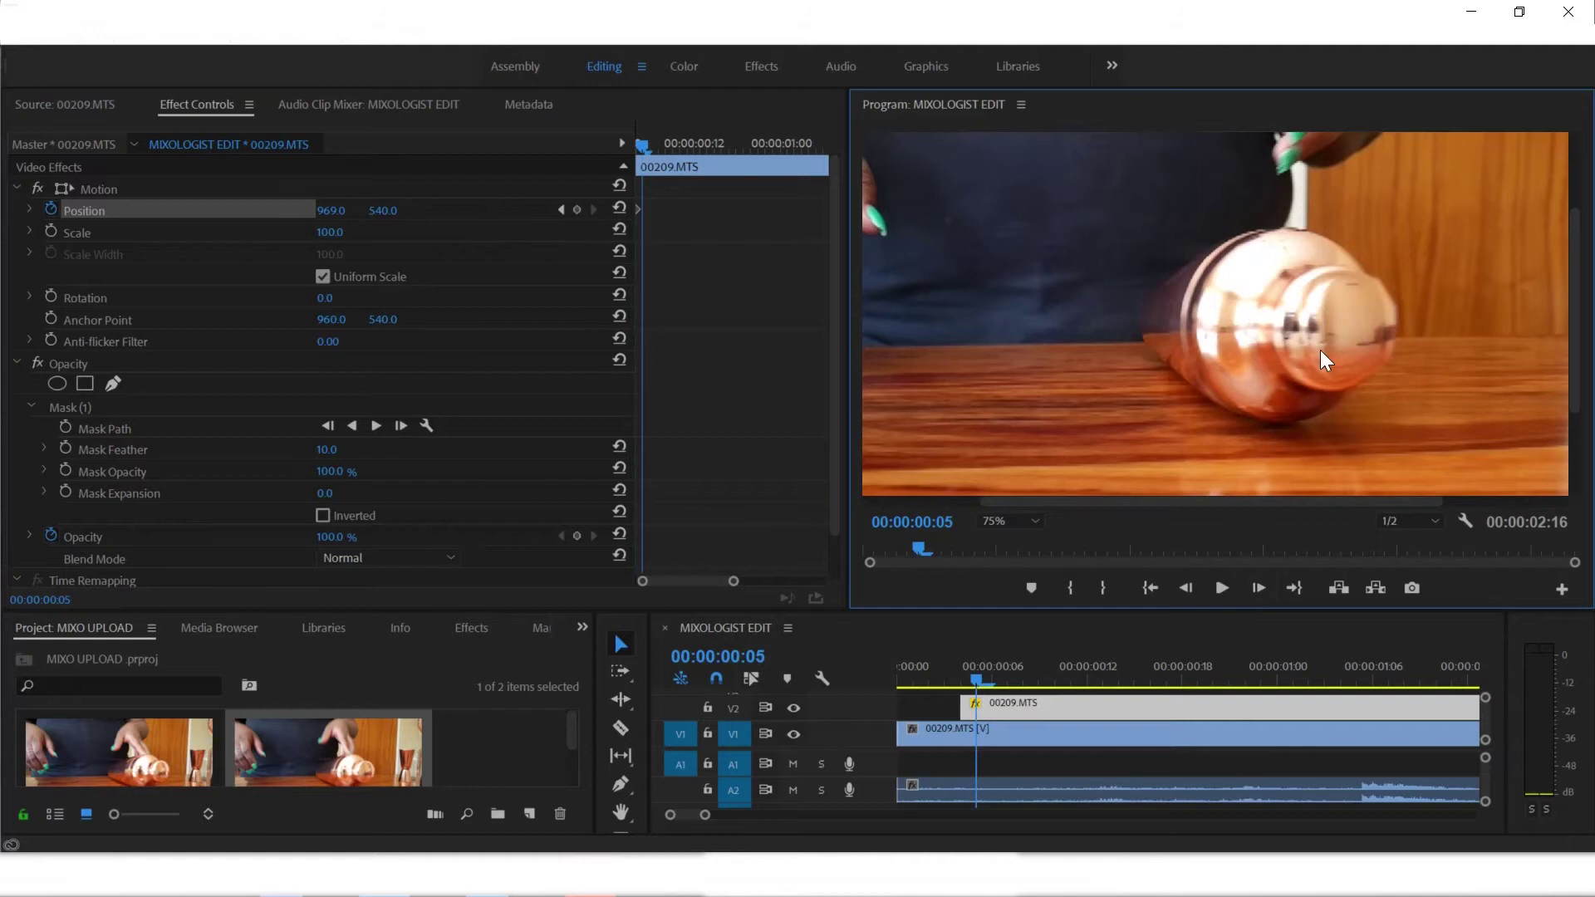
pyautogui.moveTo(345, 223); pyautogui.dragTo(309, 221)
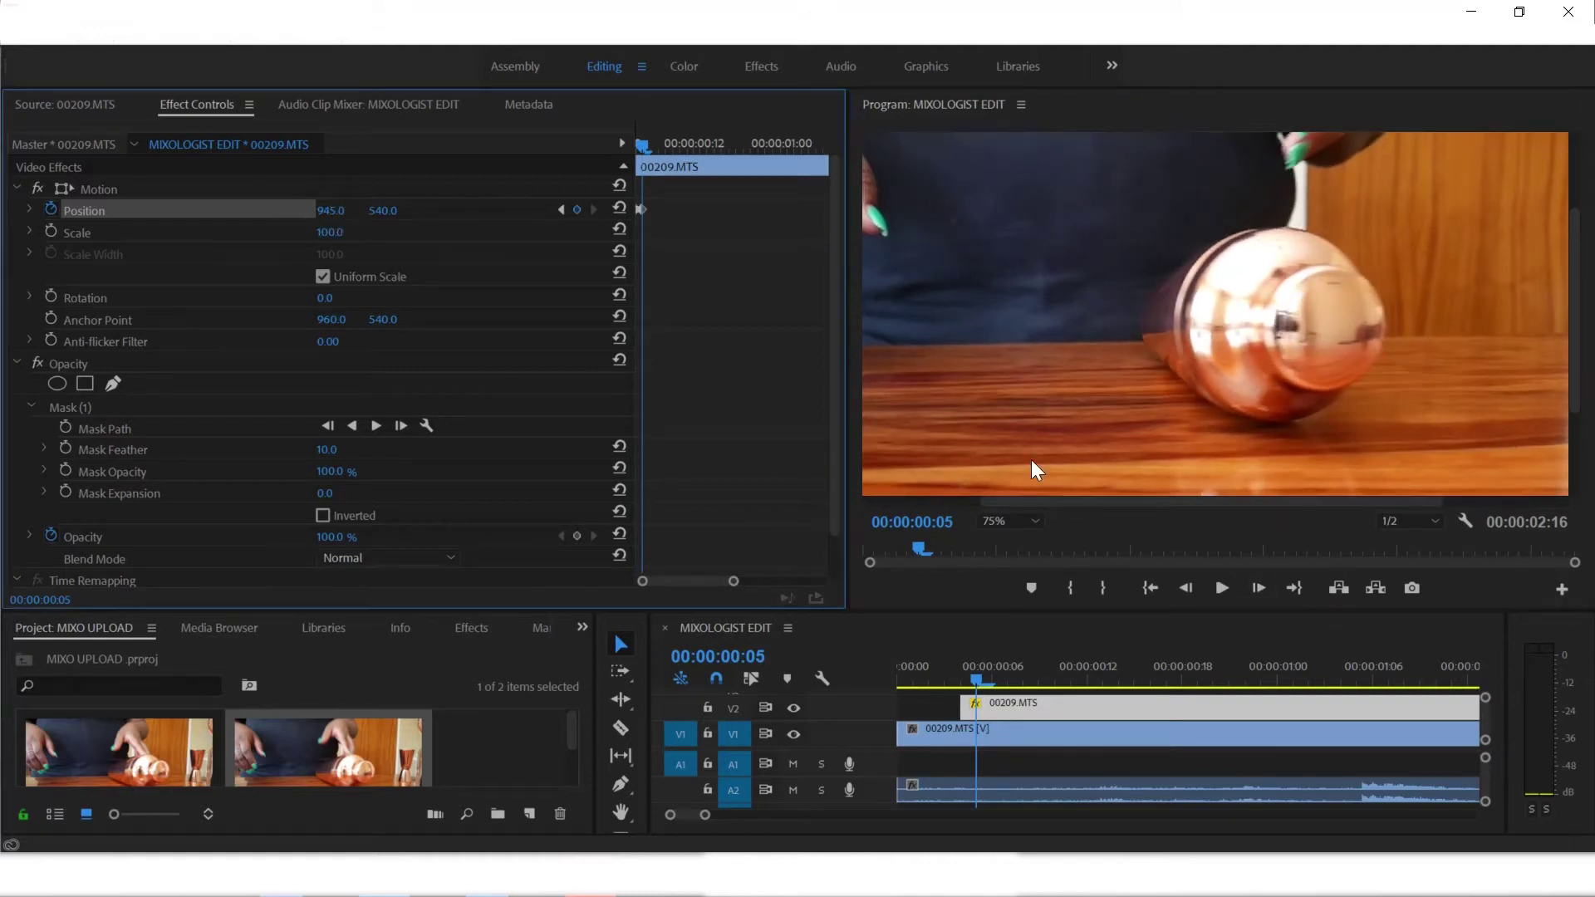
pyautogui.click(1256, 586)
pyautogui.moveTo(342, 222); pyautogui.dragTo(302, 228)
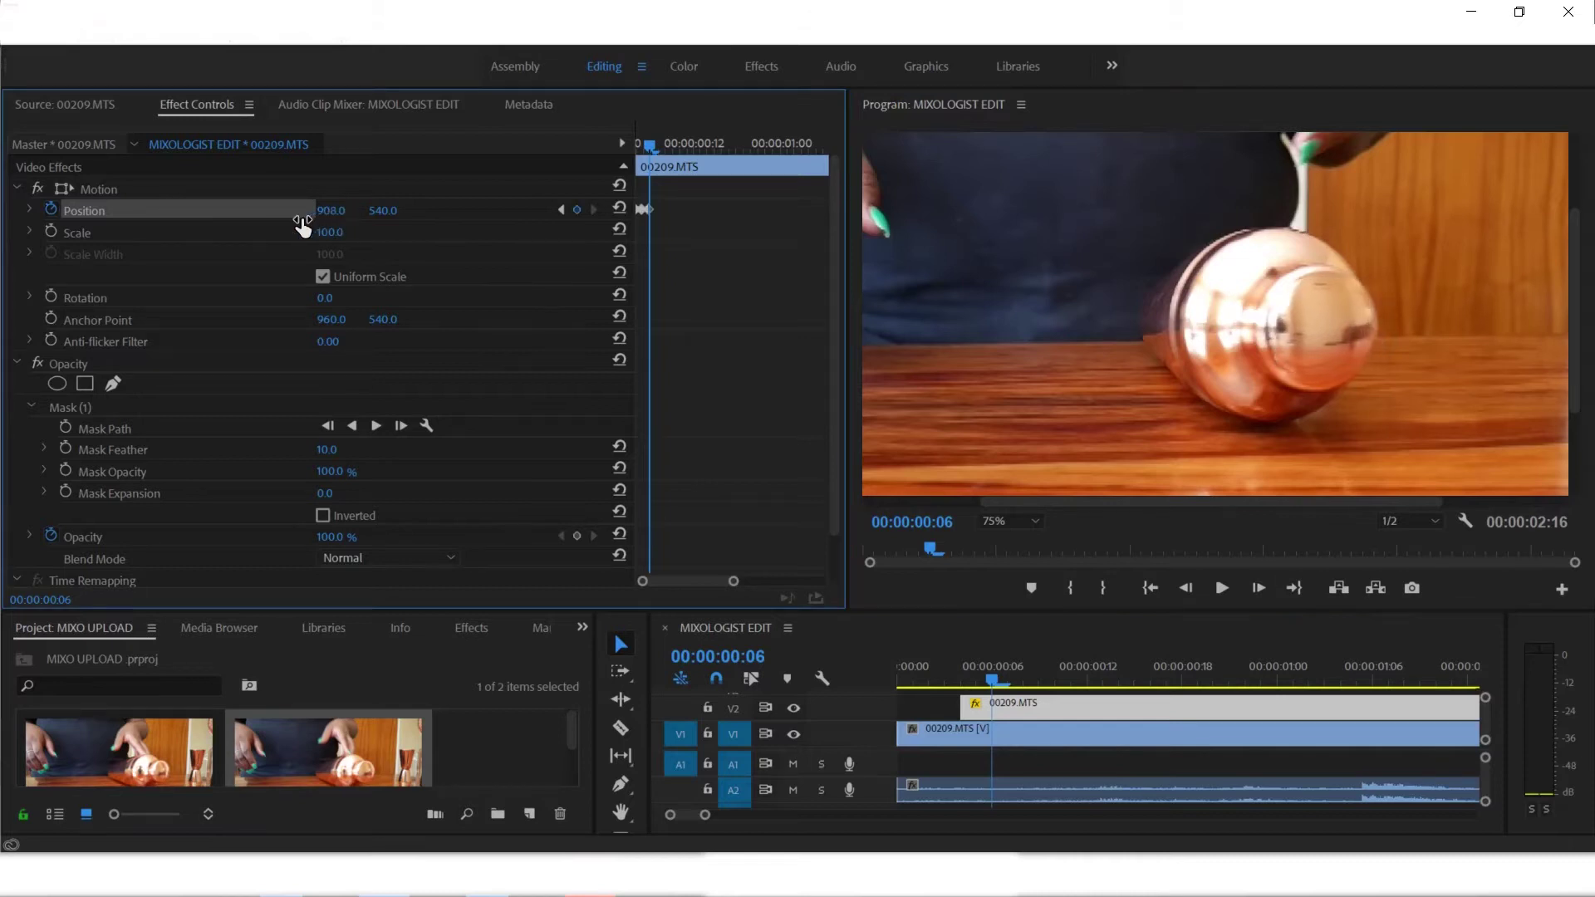
pyautogui.click(1260, 588)
pyautogui.moveTo(337, 216); pyautogui.dragTo(317, 218)
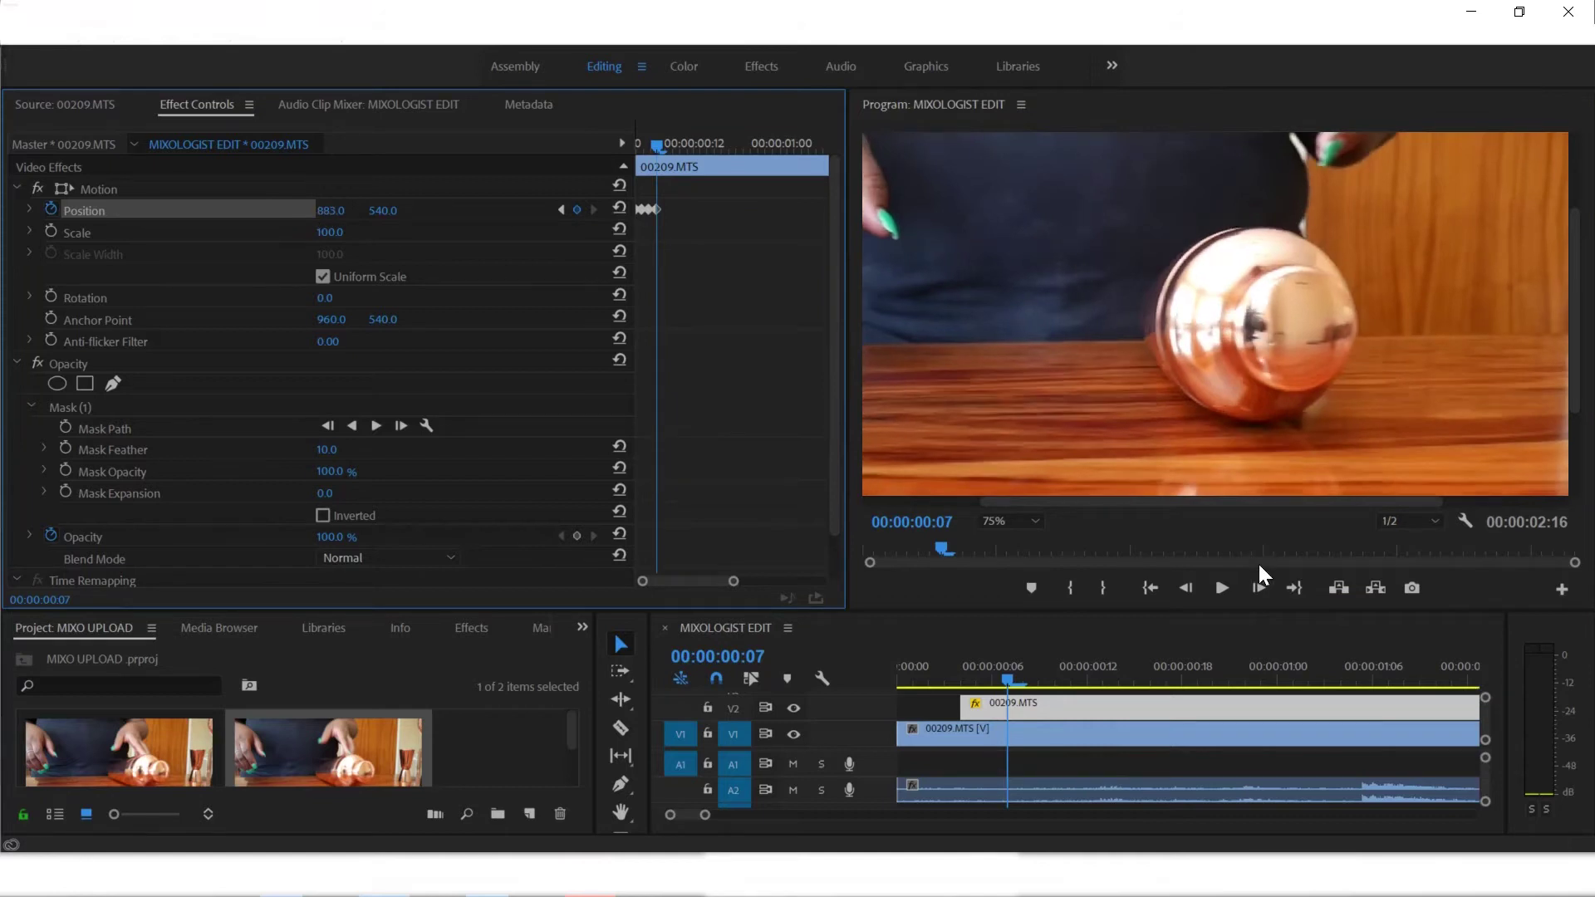
# At 00:00:00:08, keyframe the held clip's horizontal position as 856 and show the mask outline around the cap
pyautogui.click(1241, 598)
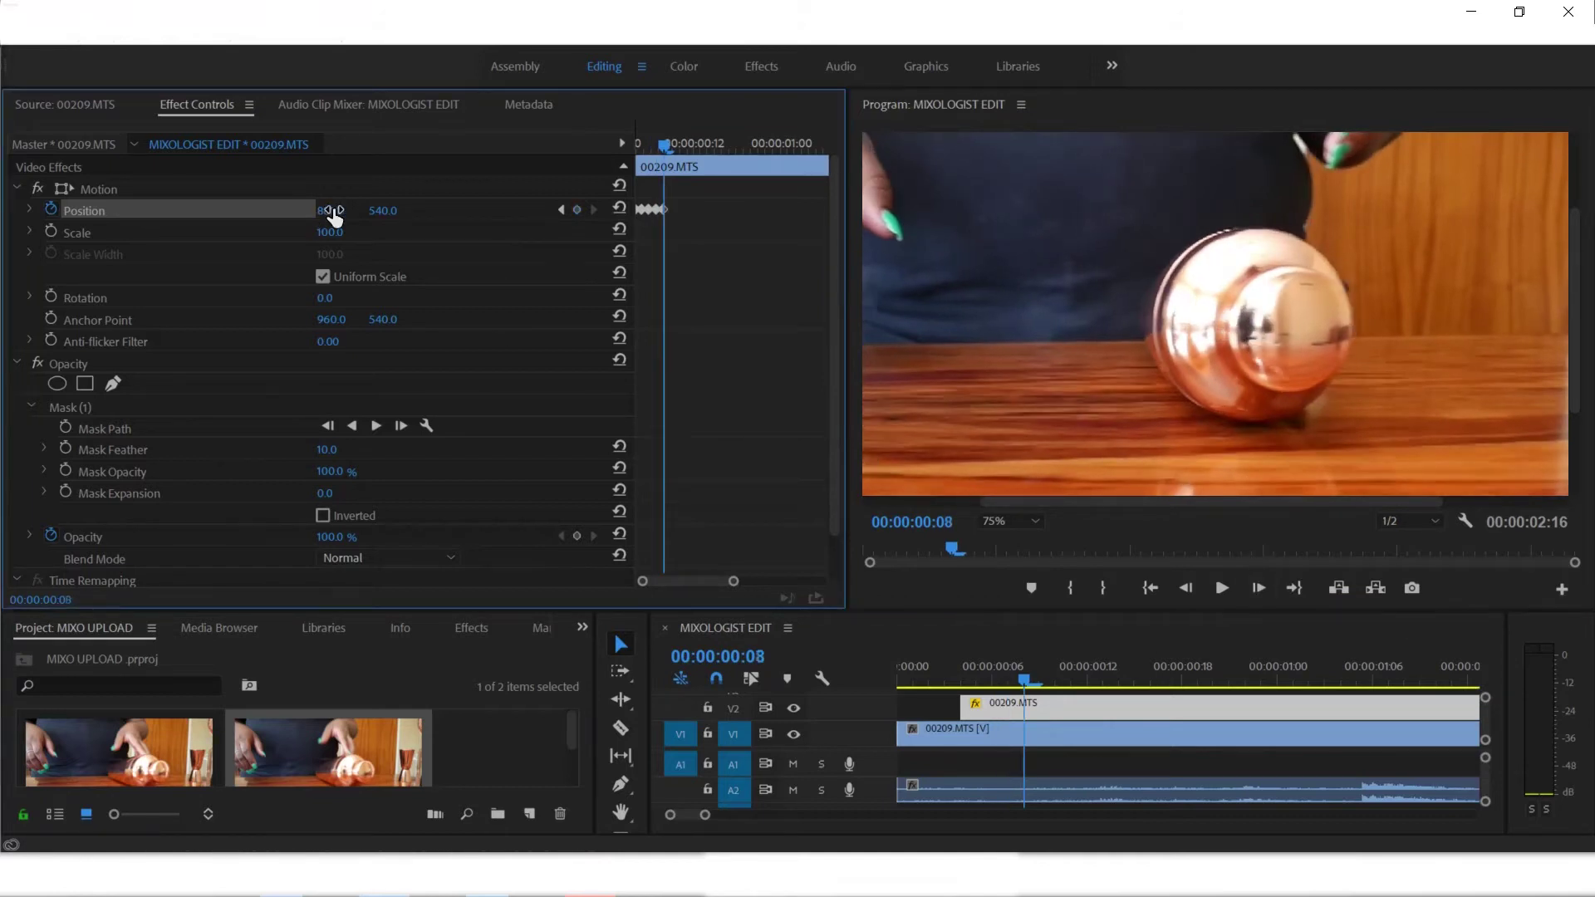
pyautogui.moveTo(331, 210); pyautogui.dragTo(308, 211)
pyautogui.click(62, 407)
pyautogui.moveTo(1286, 319); pyautogui.dragTo(1275, 319)
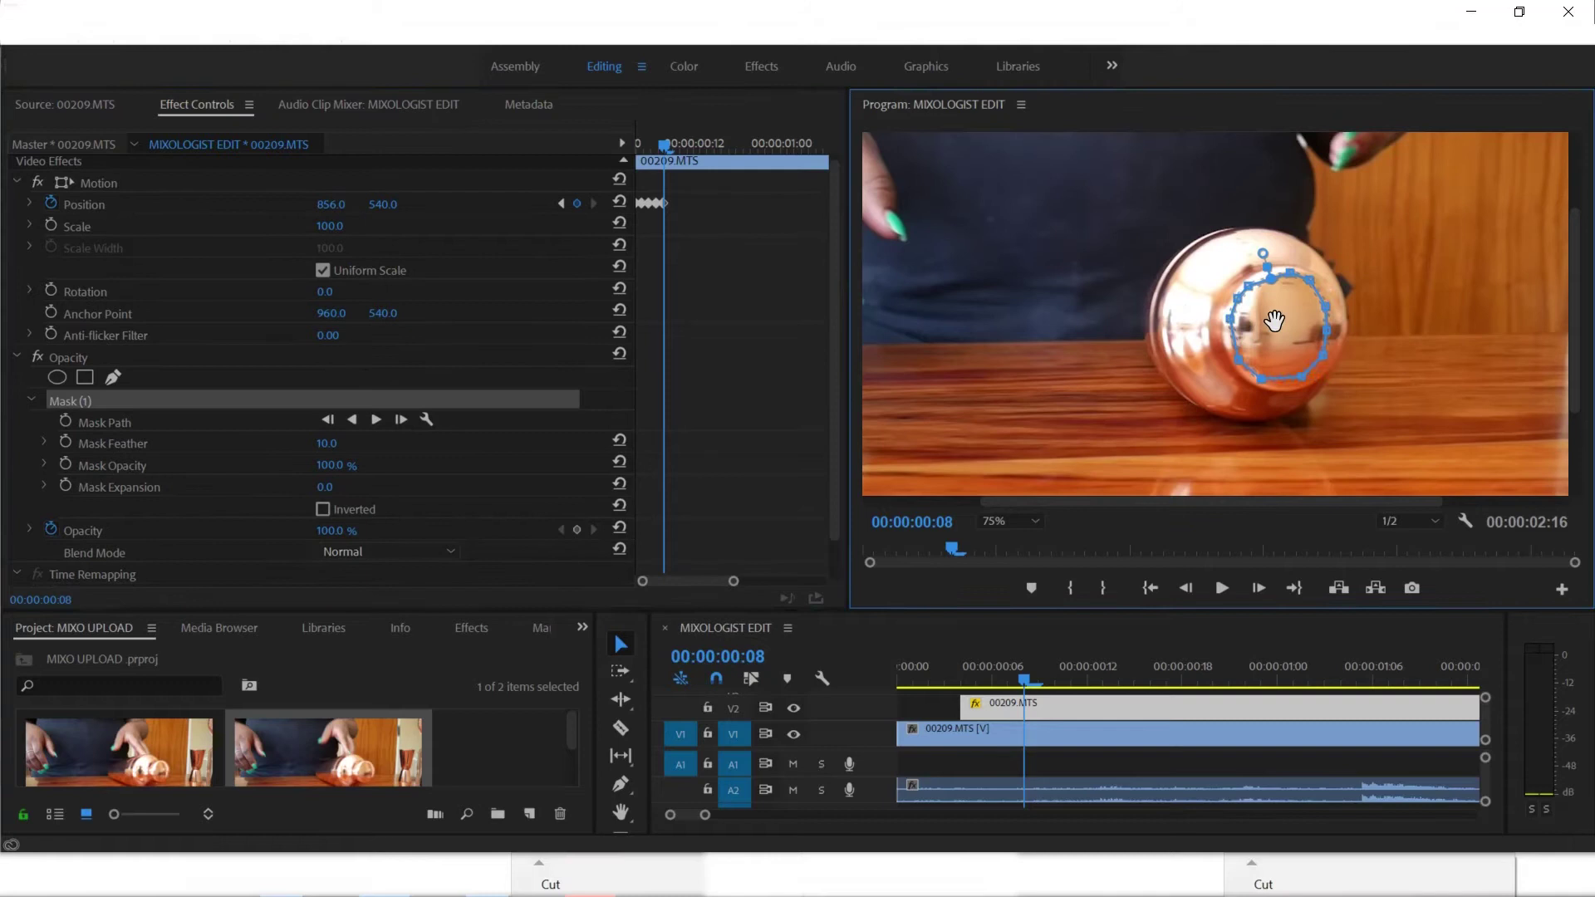
# Keyframe the held clip's position along the shaker's path: 814, 540 at 00:00:00:10, 794, 540 at 00:00:00:11 and 765, 551 at 00:00:00:14
pyautogui.click(1258, 588)
pyautogui.moveTo(330, 208); pyautogui.dragTo(386, 205)
pyautogui.click(1259, 589)
pyautogui.click(1259, 588)
pyautogui.click(1258, 588)
pyautogui.click(1259, 588)
pyautogui.click(1258, 588)
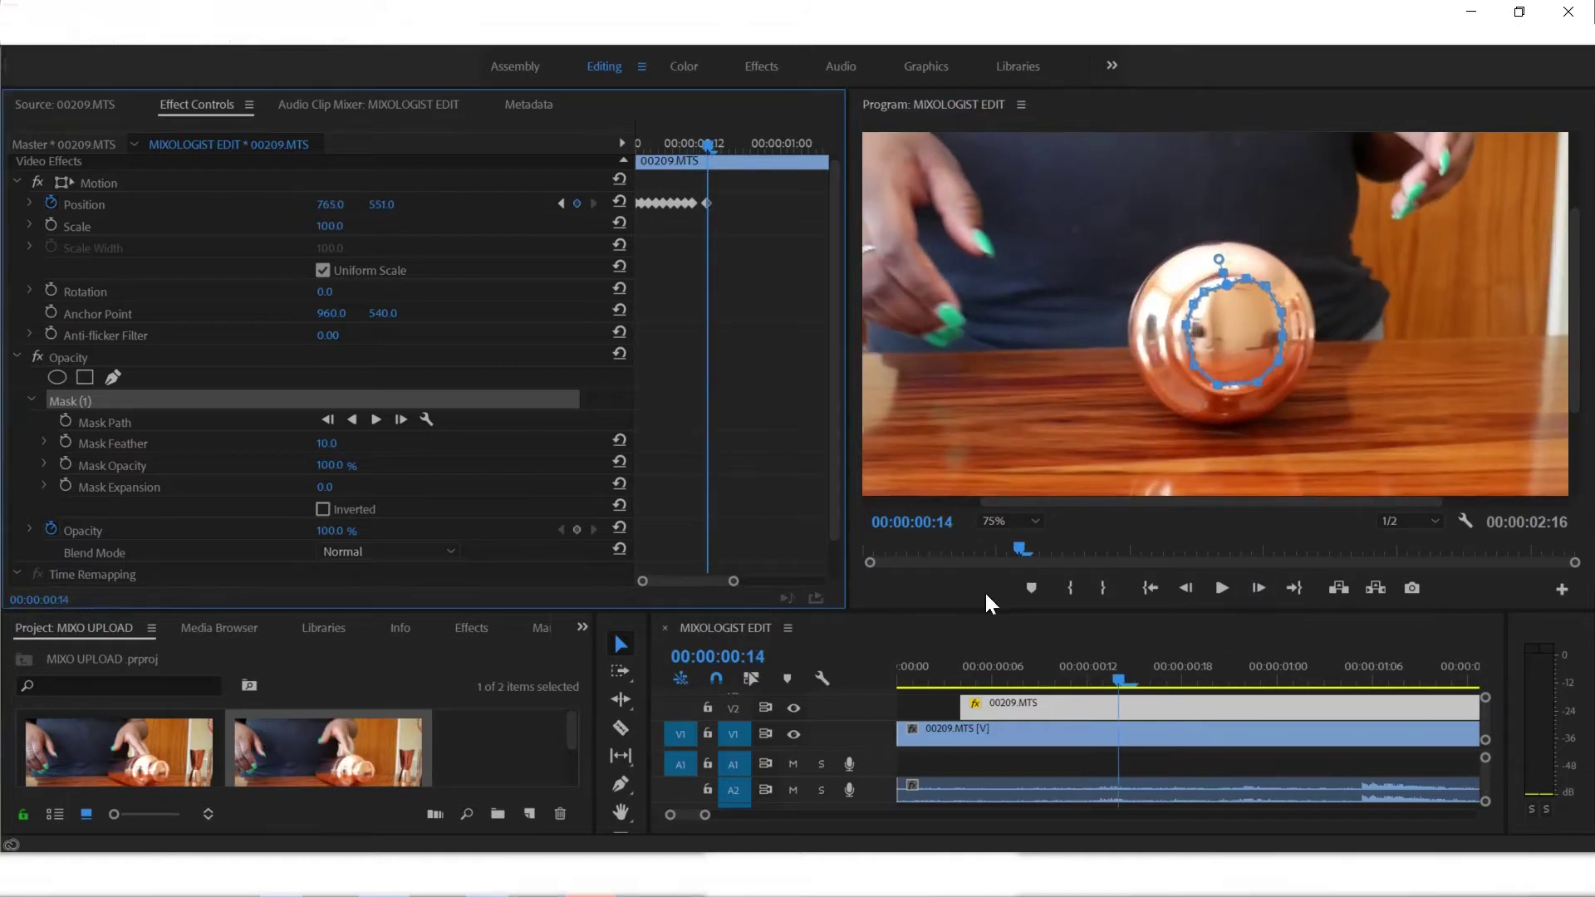
# Toggle the V2 track's visibility to compare the caps, and set the horizontal position at 00:00:00:14 to 756
pyautogui.click(794, 708)
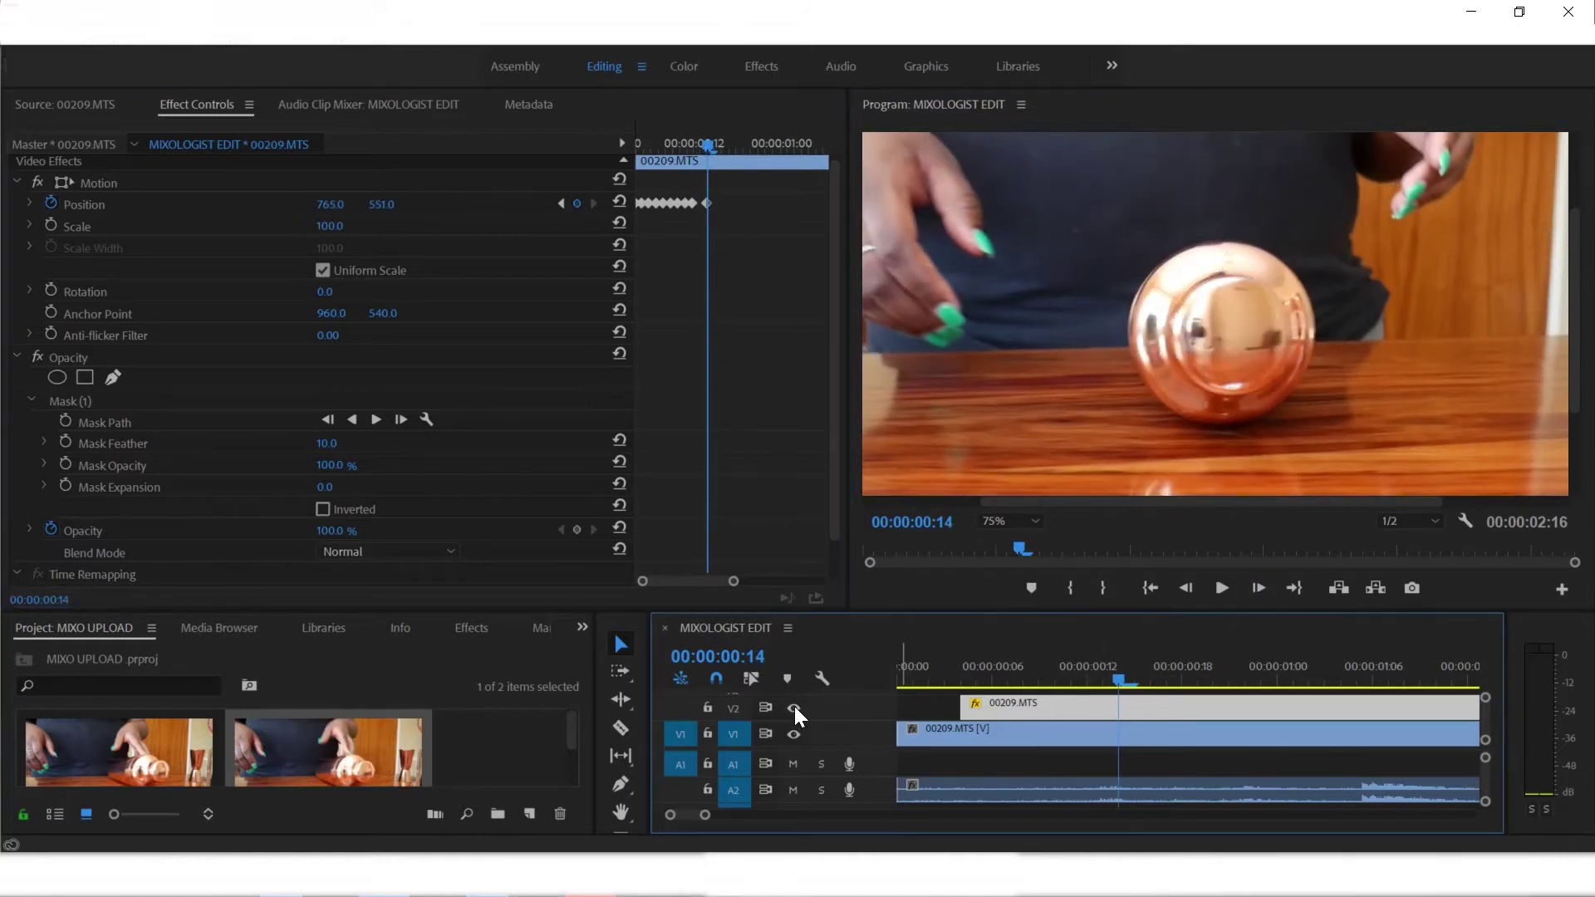
pyautogui.click(794, 708)
pyautogui.click(794, 707)
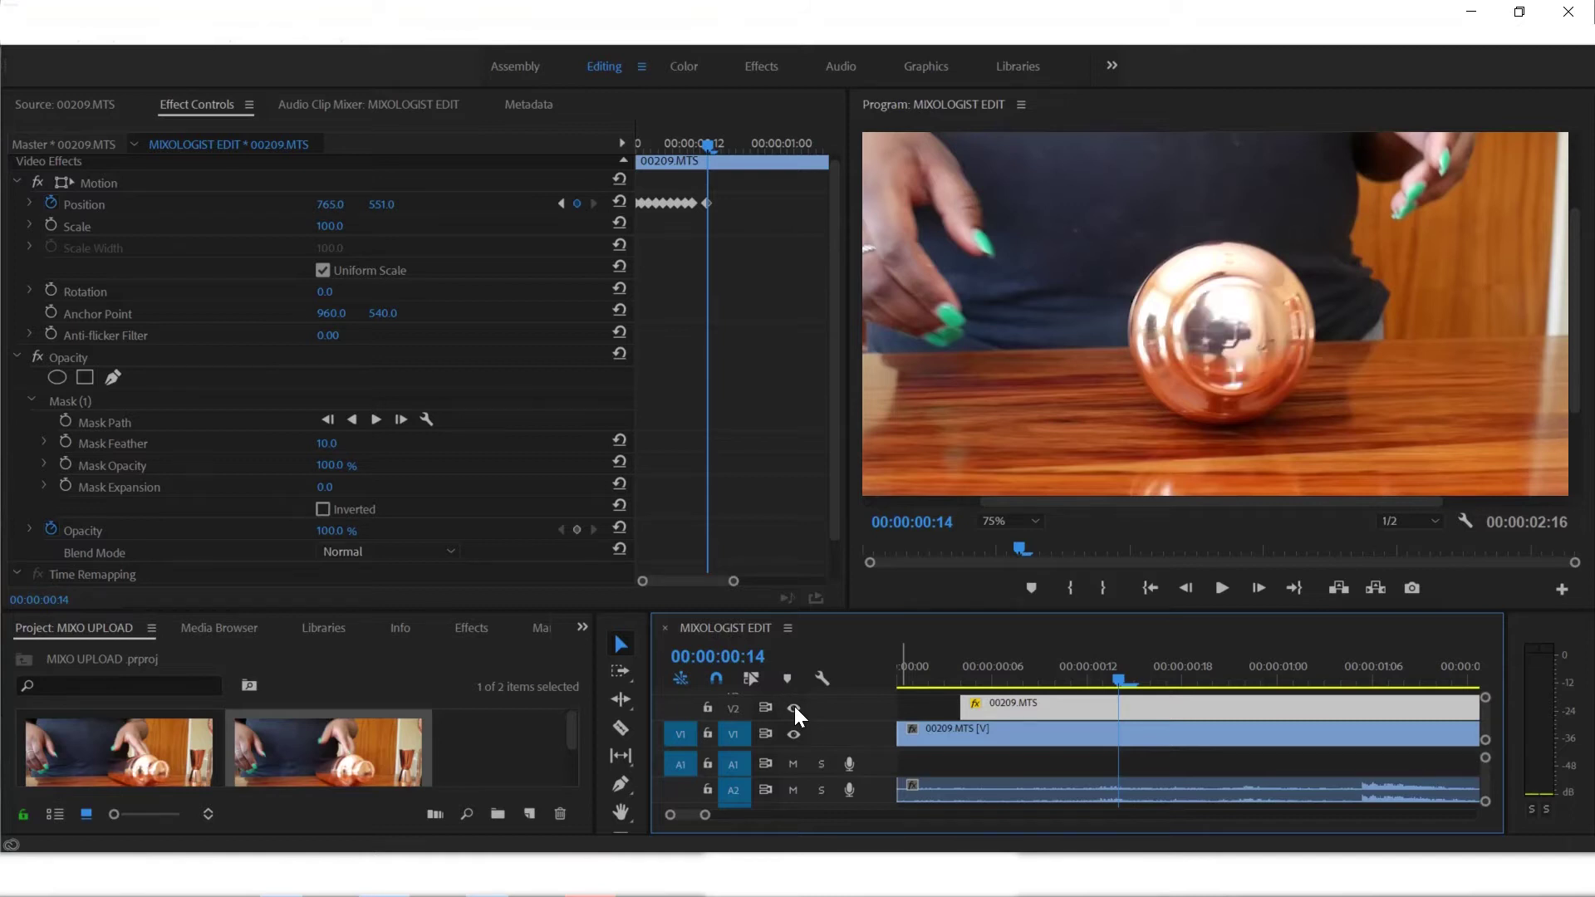
pyautogui.click(794, 708)
pyautogui.click(744, 278)
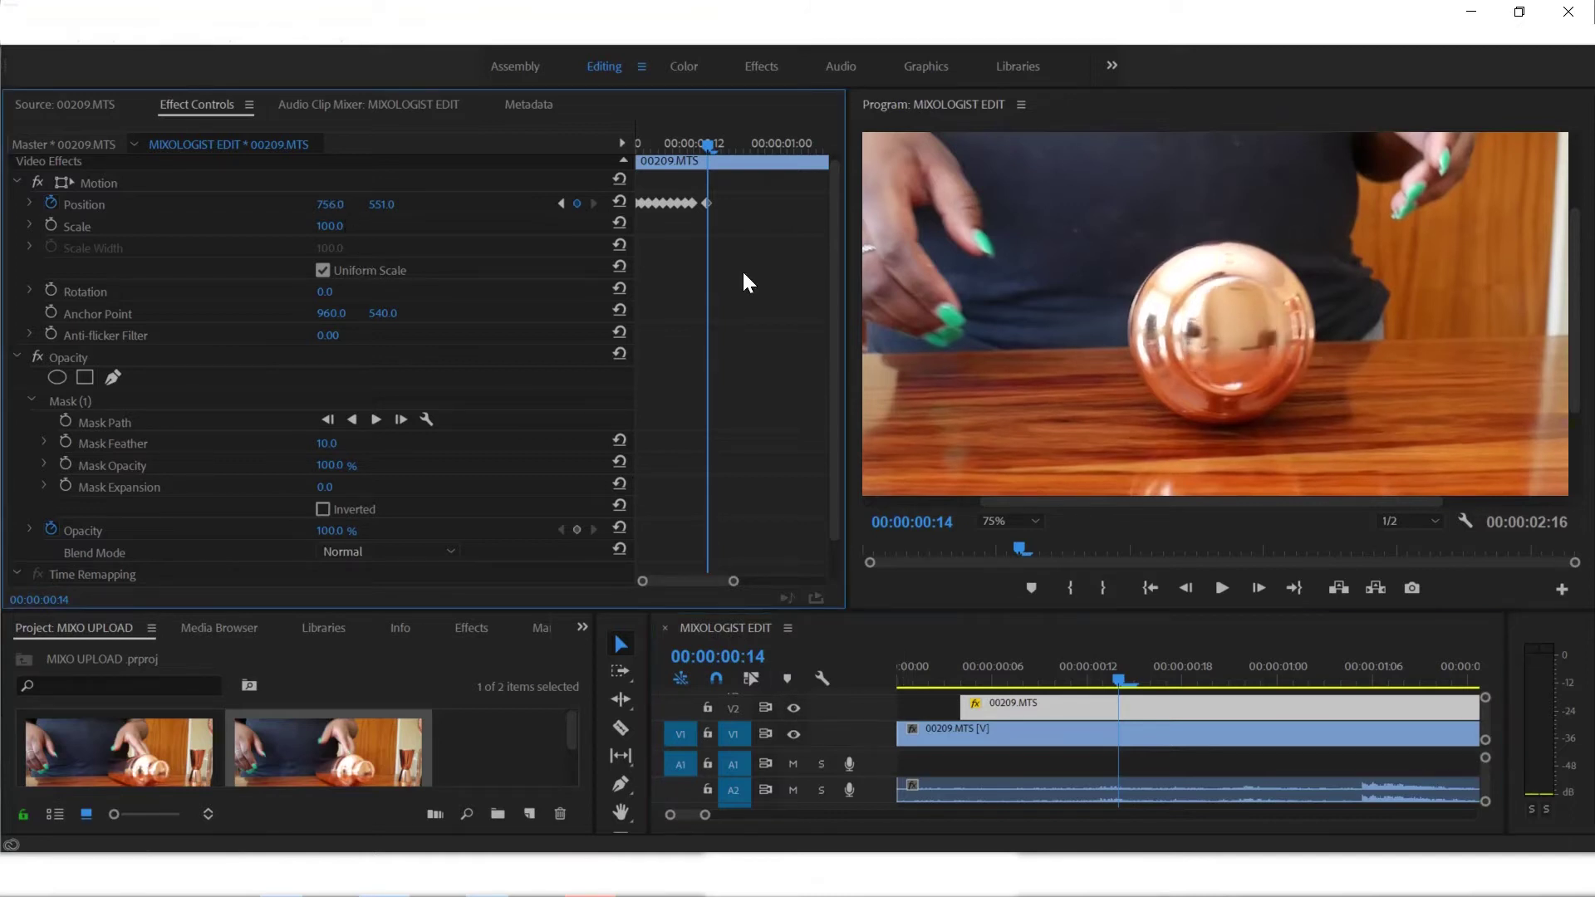
# Continue keyframing the held clip's position frame by frame from 00:00:00:15, ending with 652, 586 at 00:00:00:20
pyautogui.press('Right')
pyautogui.moveTo(329, 206); pyautogui.dragTo(320, 206)
pyautogui.press('Right')
pyautogui.click(1258, 587)
pyautogui.moveTo(378, 206); pyautogui.dragTo(319, 207)
pyautogui.click(1258, 587)
pyautogui.moveTo(380, 205); pyautogui.dragTo(313, 206)
pyautogui.click(1258, 588)
pyautogui.click(1258, 588)
pyautogui.moveTo(380, 205); pyautogui.dragTo(400, 207)
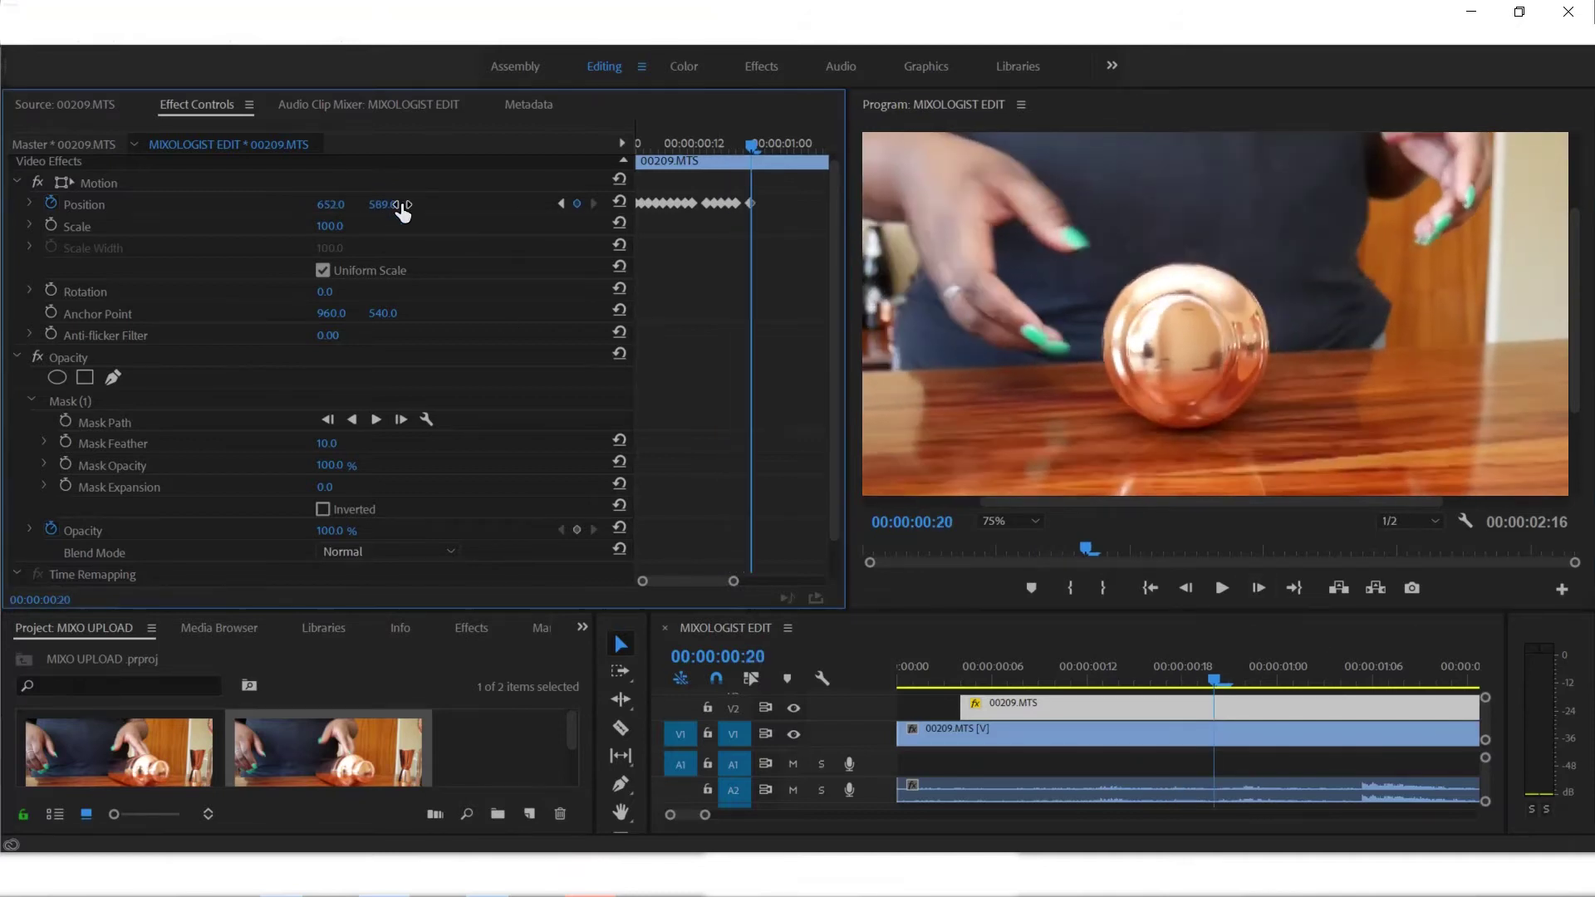
pyautogui.click(1259, 588)
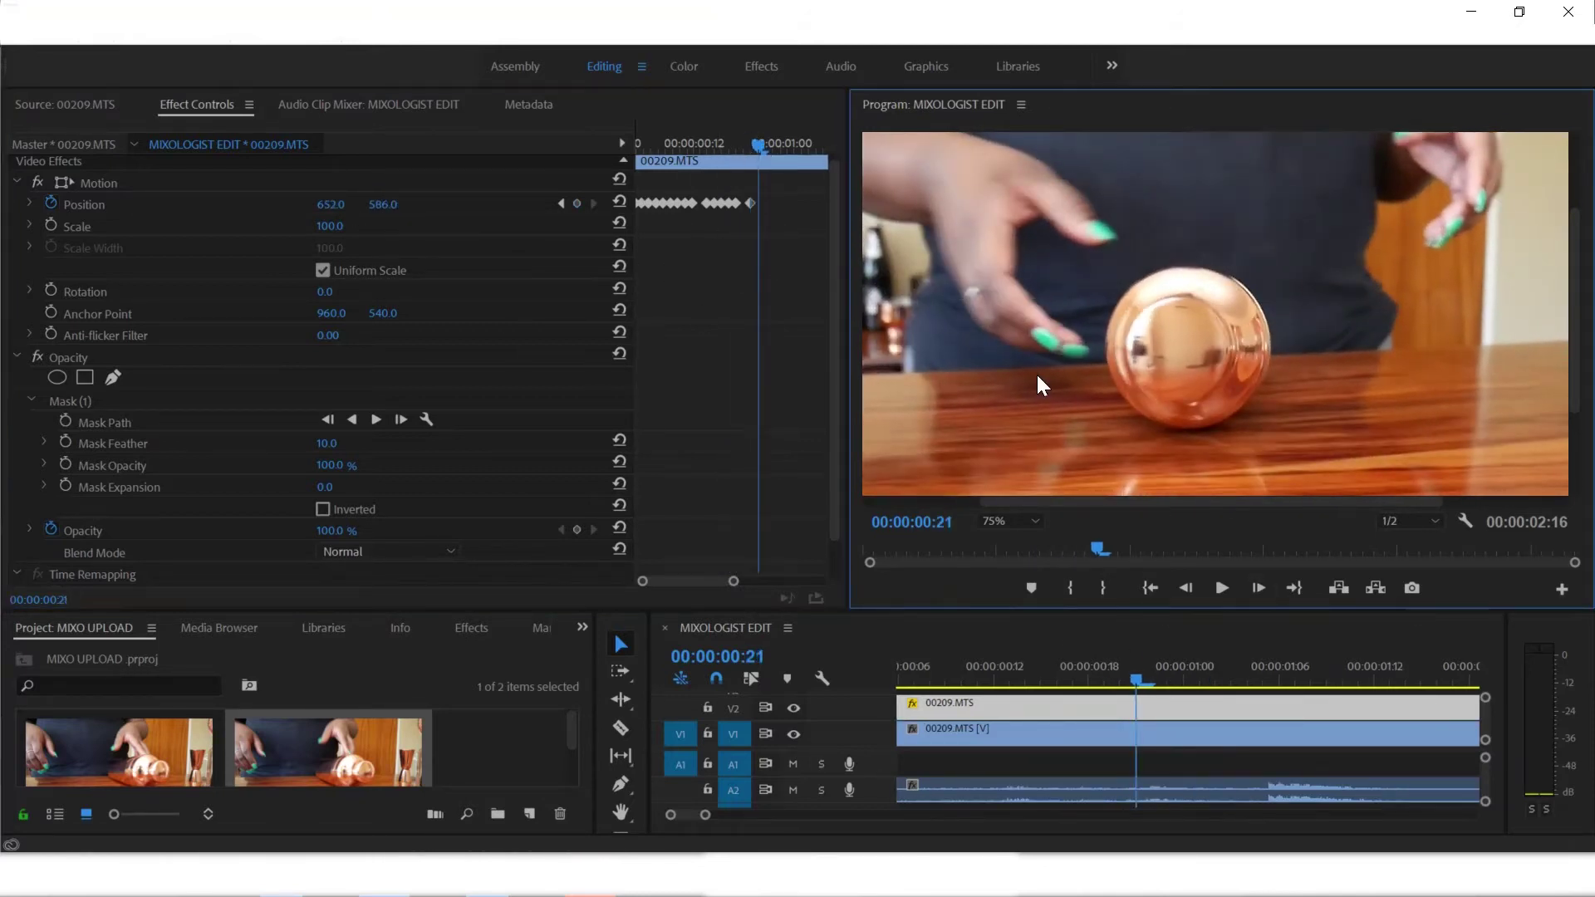
# Play the sequence from 00:00:00:11 and again from near the start to check how the frozen cap follows the shaker
pyautogui.moveTo(757, 145); pyautogui.dragTo(688, 148)
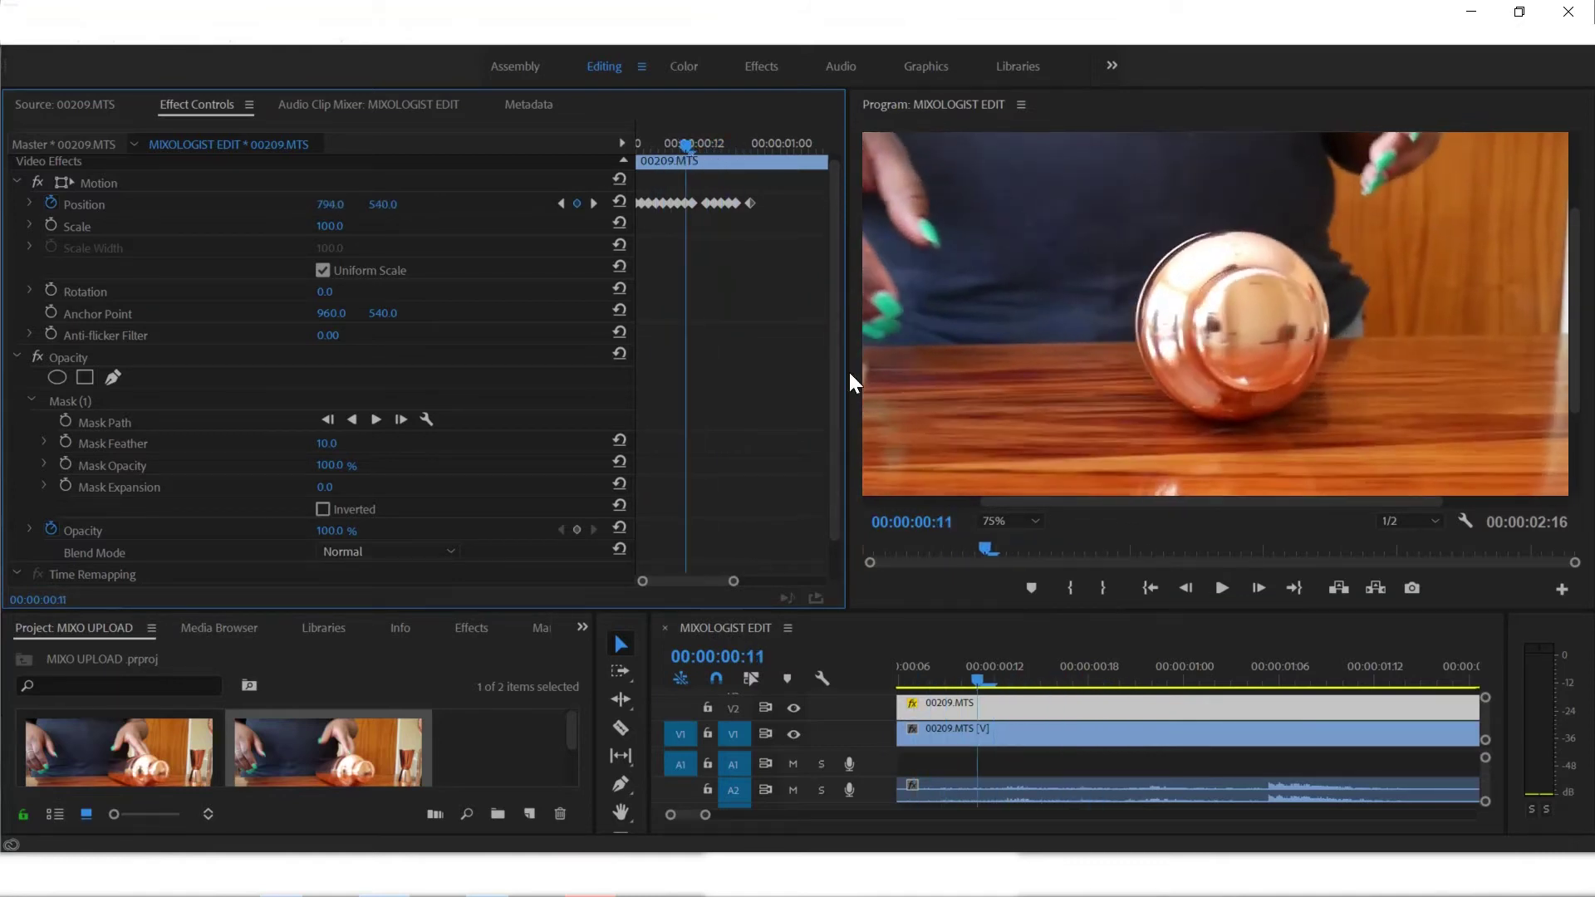
pyautogui.press('space')
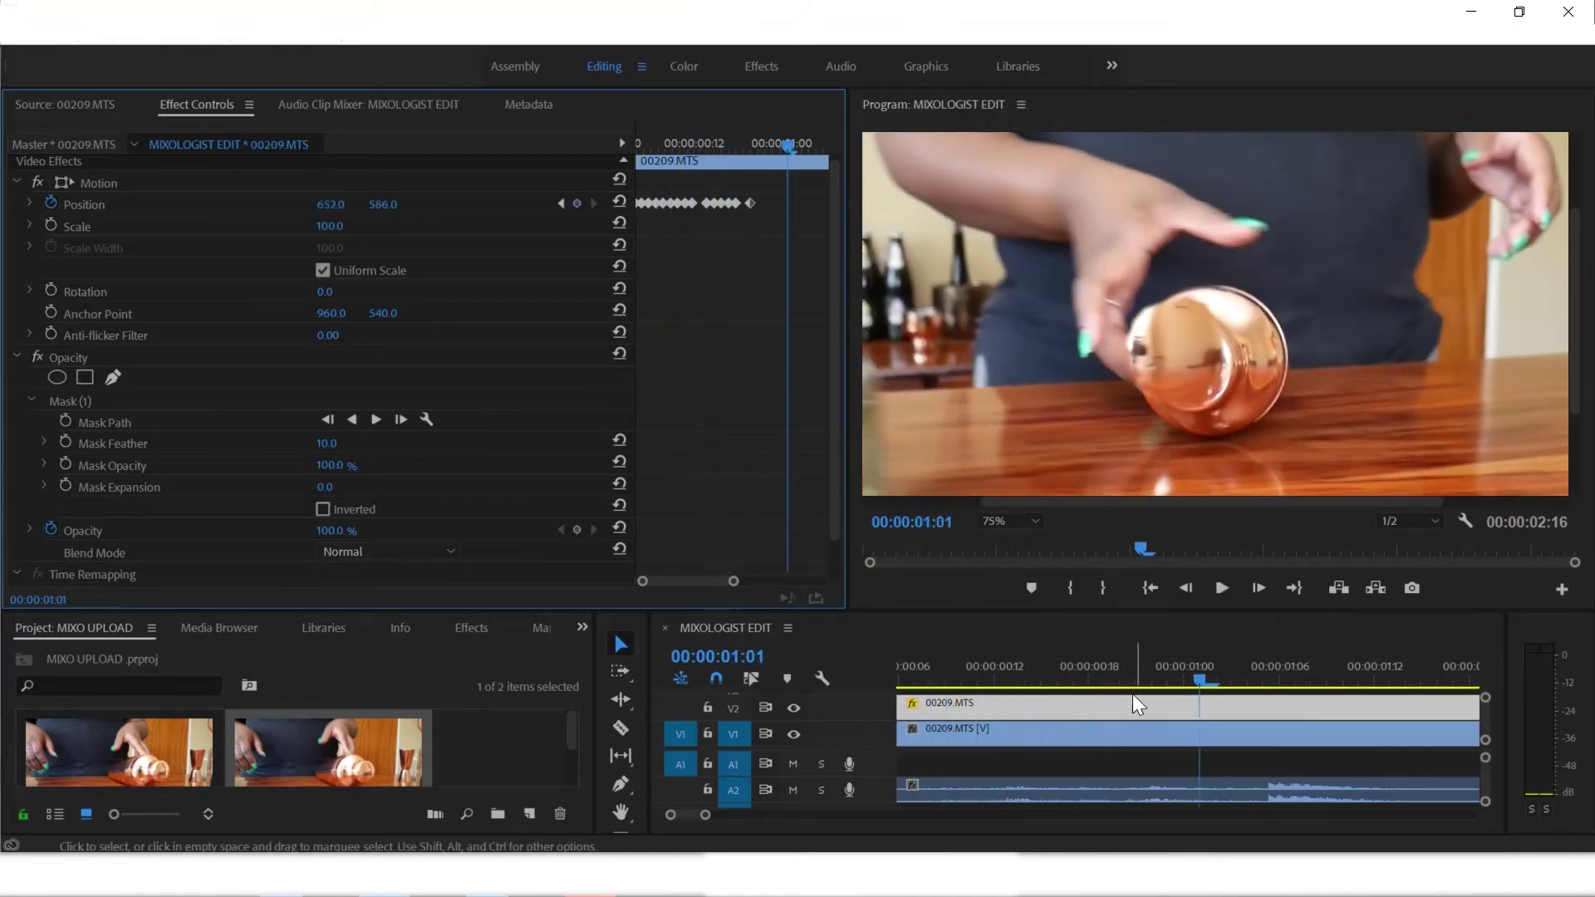
pyautogui.moveTo(1104, 665); pyautogui.dragTo(986, 675)
pyautogui.press('space')
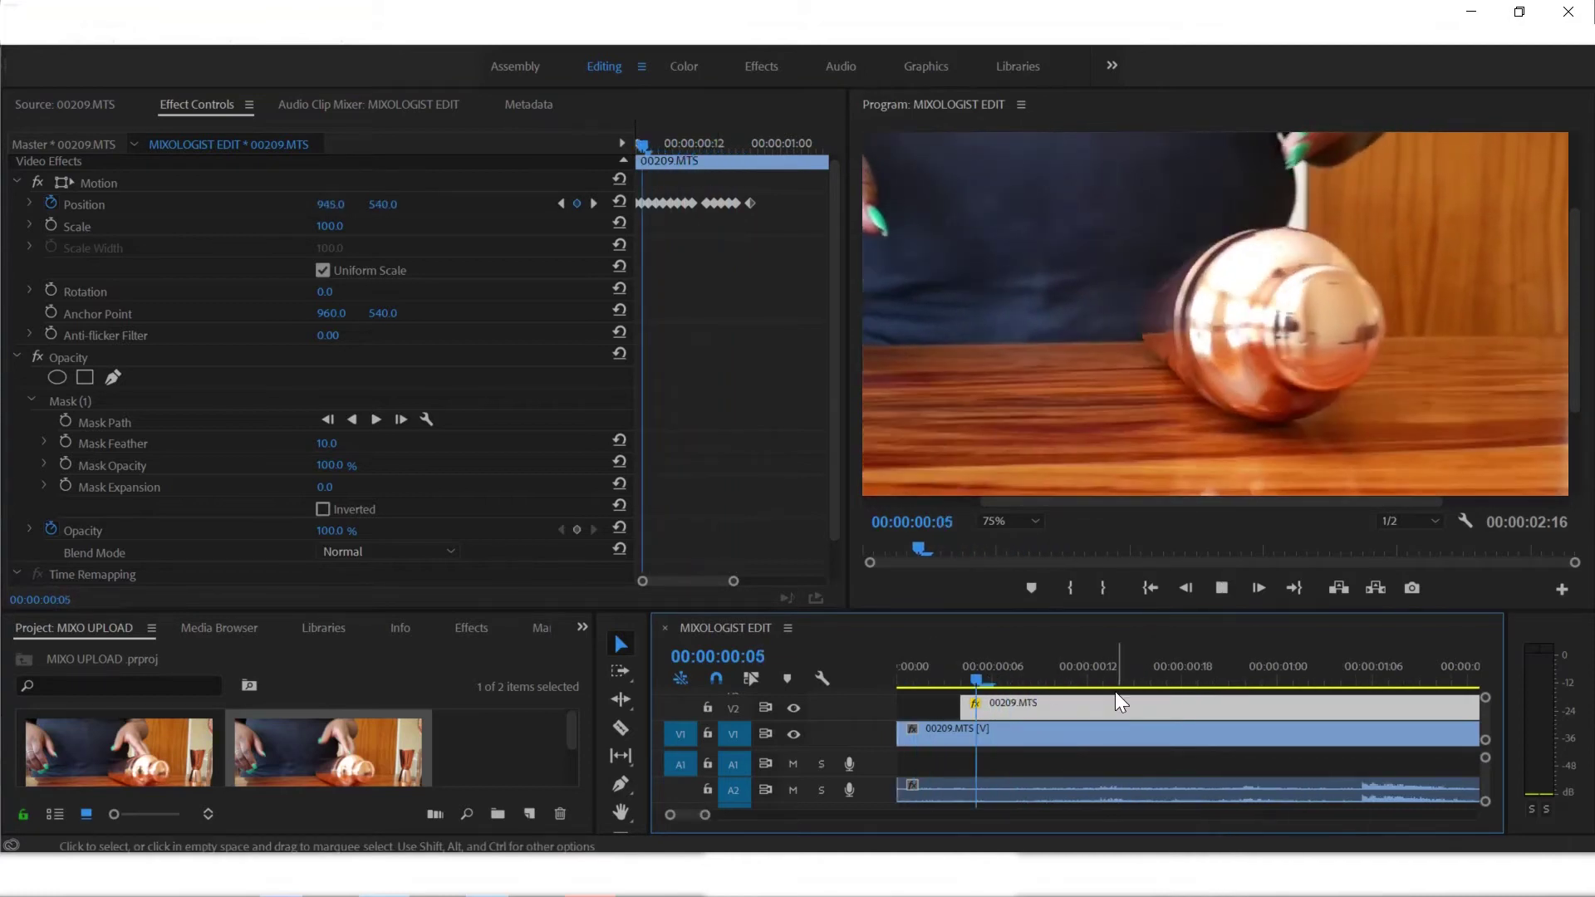
# At 00:00:01:00, keyframe the held clip's vertical position as 595, reduce its scale to 94 and realign it horizontally
pyautogui.press('space')
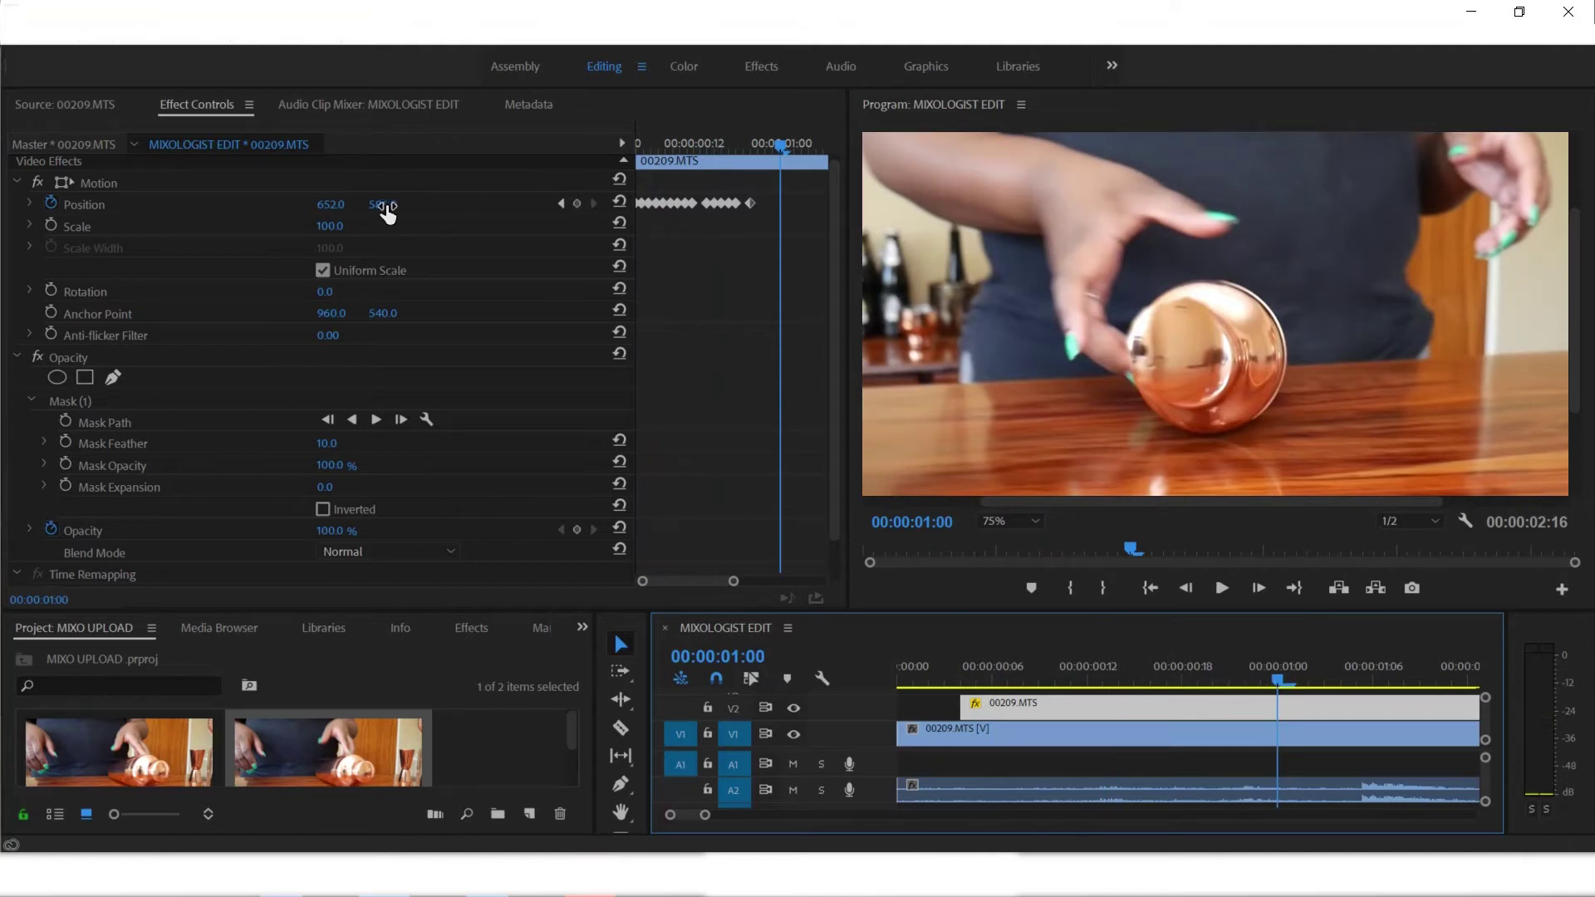
pyautogui.moveTo(410, 209); pyautogui.dragTo(375, 215)
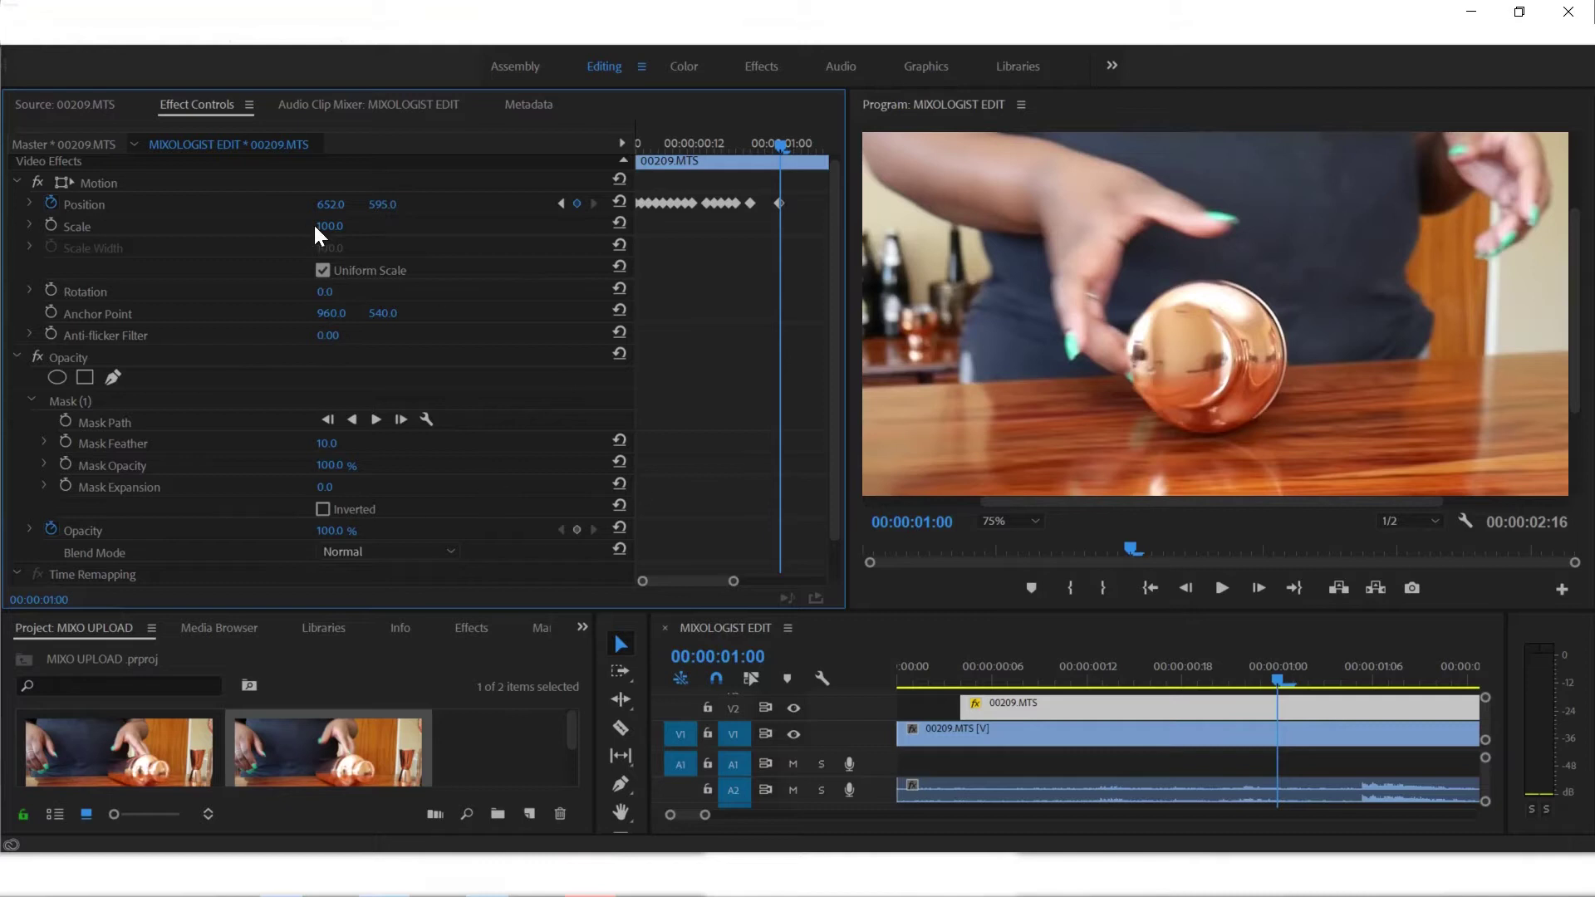
pyautogui.moveTo(344, 231); pyautogui.dragTo(330, 214)
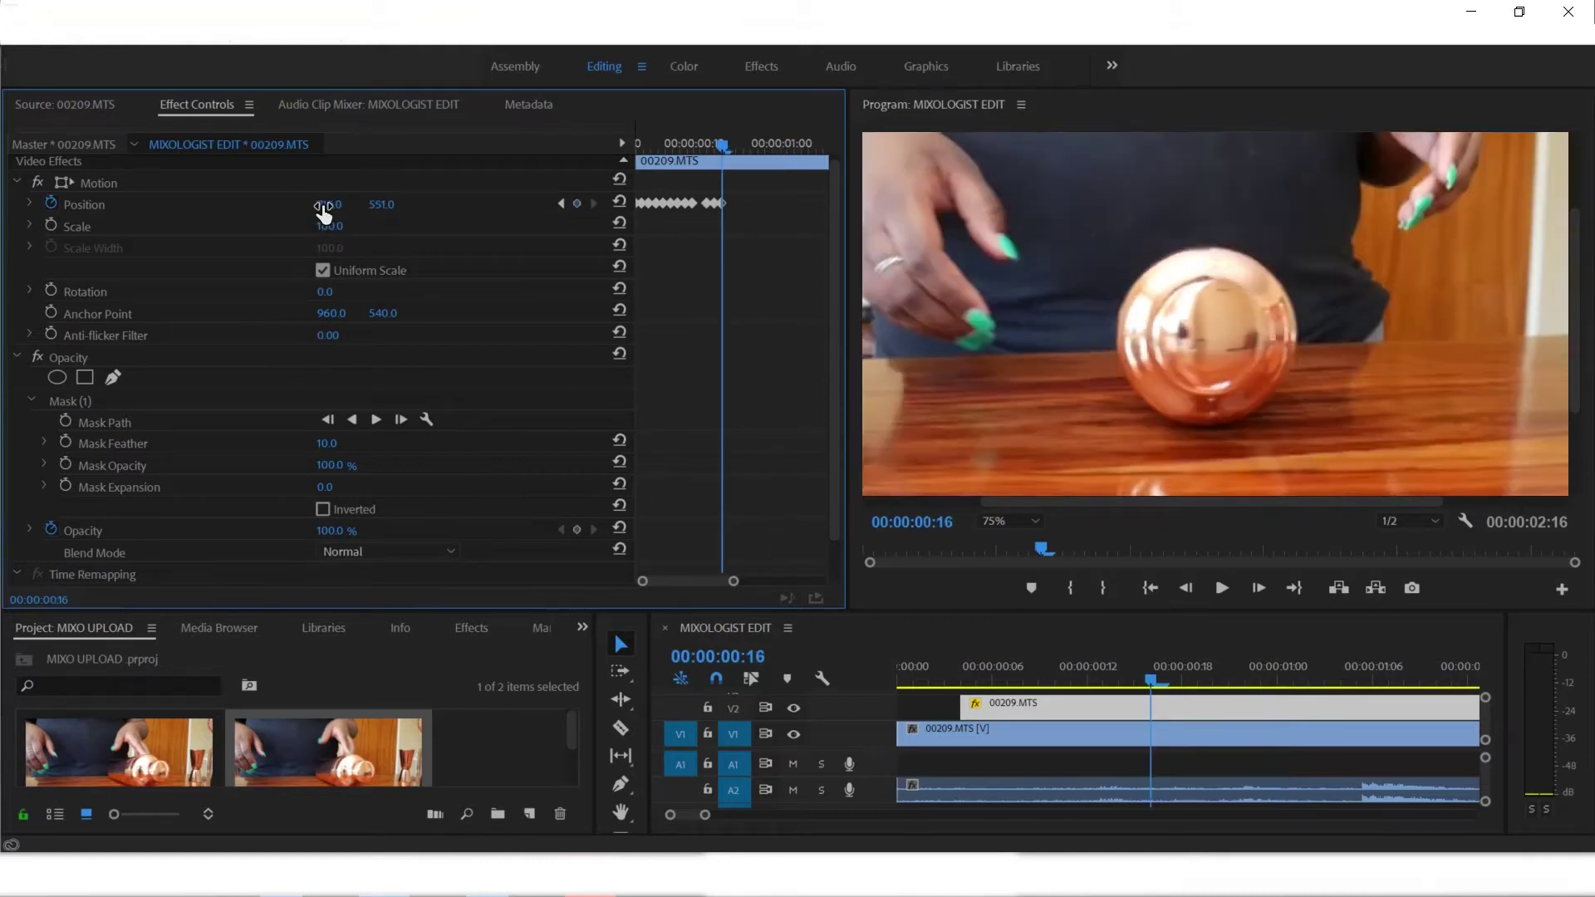
# Fine-tune the held clip's vertical position at 00:00:00:20 to 586 and advance to 00:00:00:21
pyautogui.press('Right')
pyautogui.moveTo(380, 208)
pyautogui.mouseDown()
pyautogui.moveTo(309, 213)
pyautogui.moveTo(402, 212)
pyautogui.mouseUp()
pyautogui.press('Right')
pyautogui.click(1256, 590)
pyautogui.click(1255, 590)
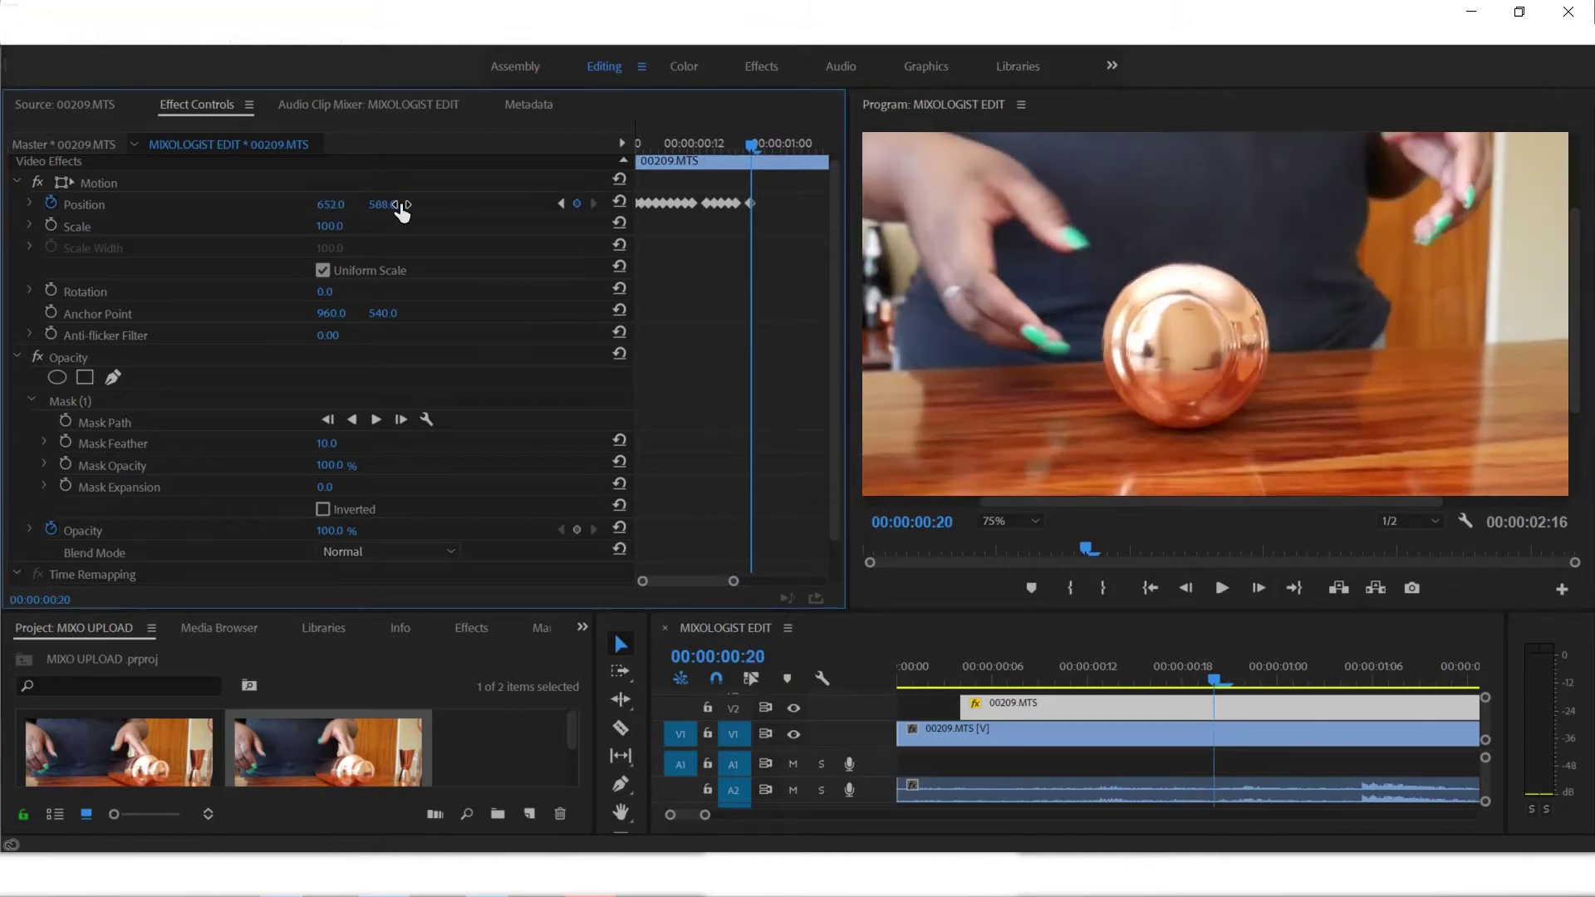
pyautogui.click(1256, 590)
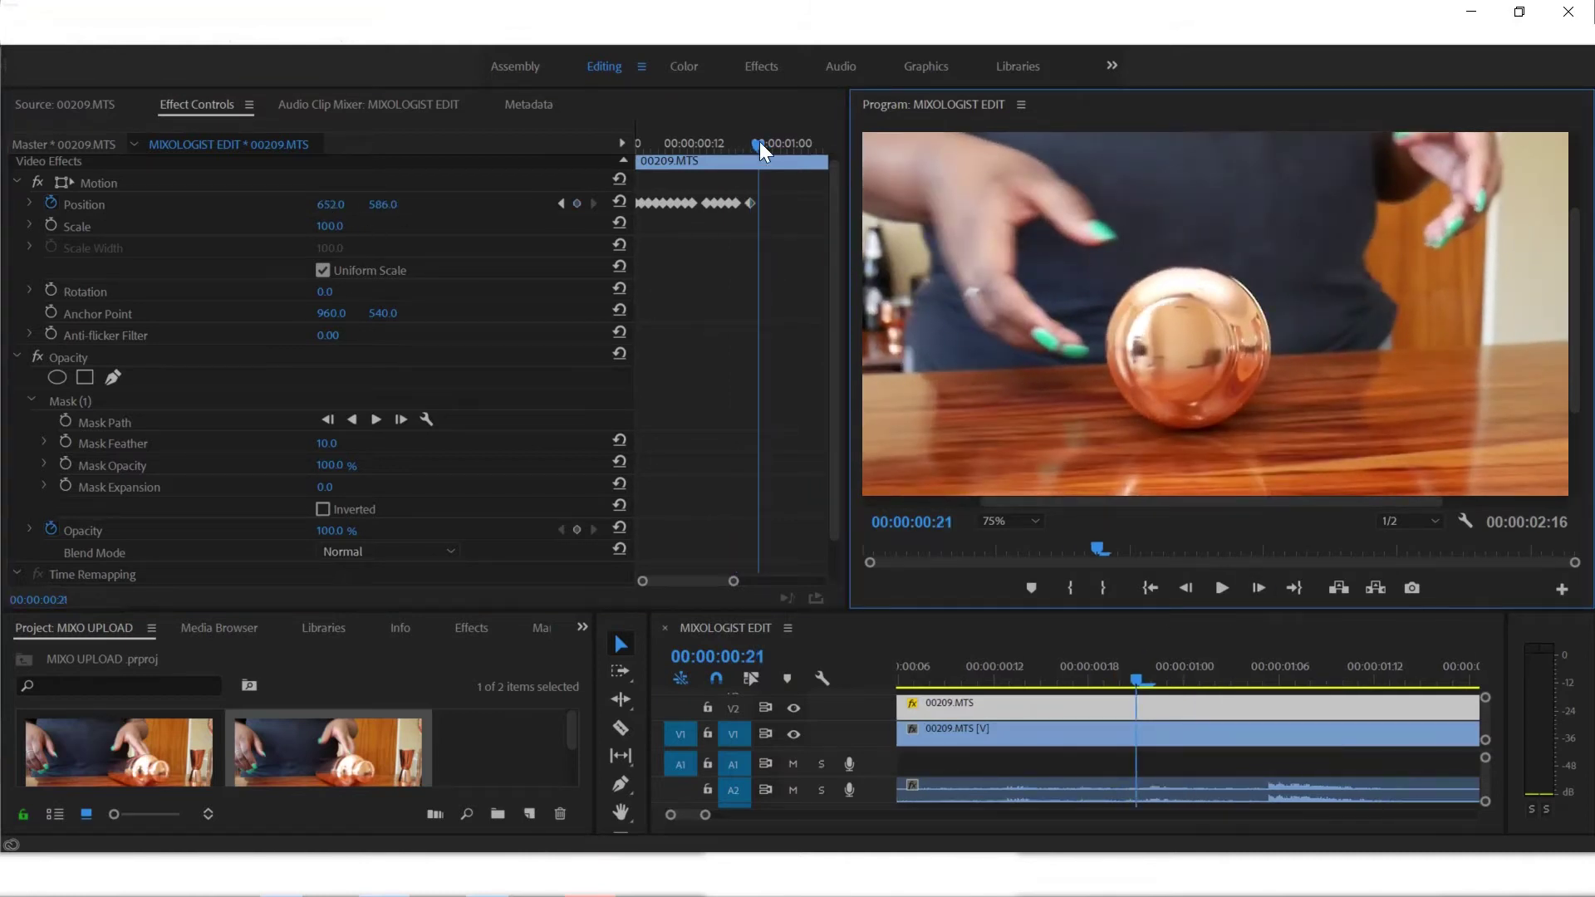
# Move ahead to 00:00:01:05 and keyframe the held clip's position as 740, 648 to match the shaker
pyautogui.moveTo(759, 143)
pyautogui.mouseDown()
pyautogui.moveTo(711, 151)
pyautogui.moveTo(789, 150)
pyautogui.mouseUp()
pyautogui.moveTo(1152, 681); pyautogui.dragTo(1276, 679)
pyautogui.moveTo(385, 205); pyautogui.dragTo(322, 226)
pyautogui.moveTo(330, 206)
pyautogui.mouseDown()
pyautogui.moveTo(357, 207)
pyautogui.moveTo(327, 209)
pyautogui.mouseUp()
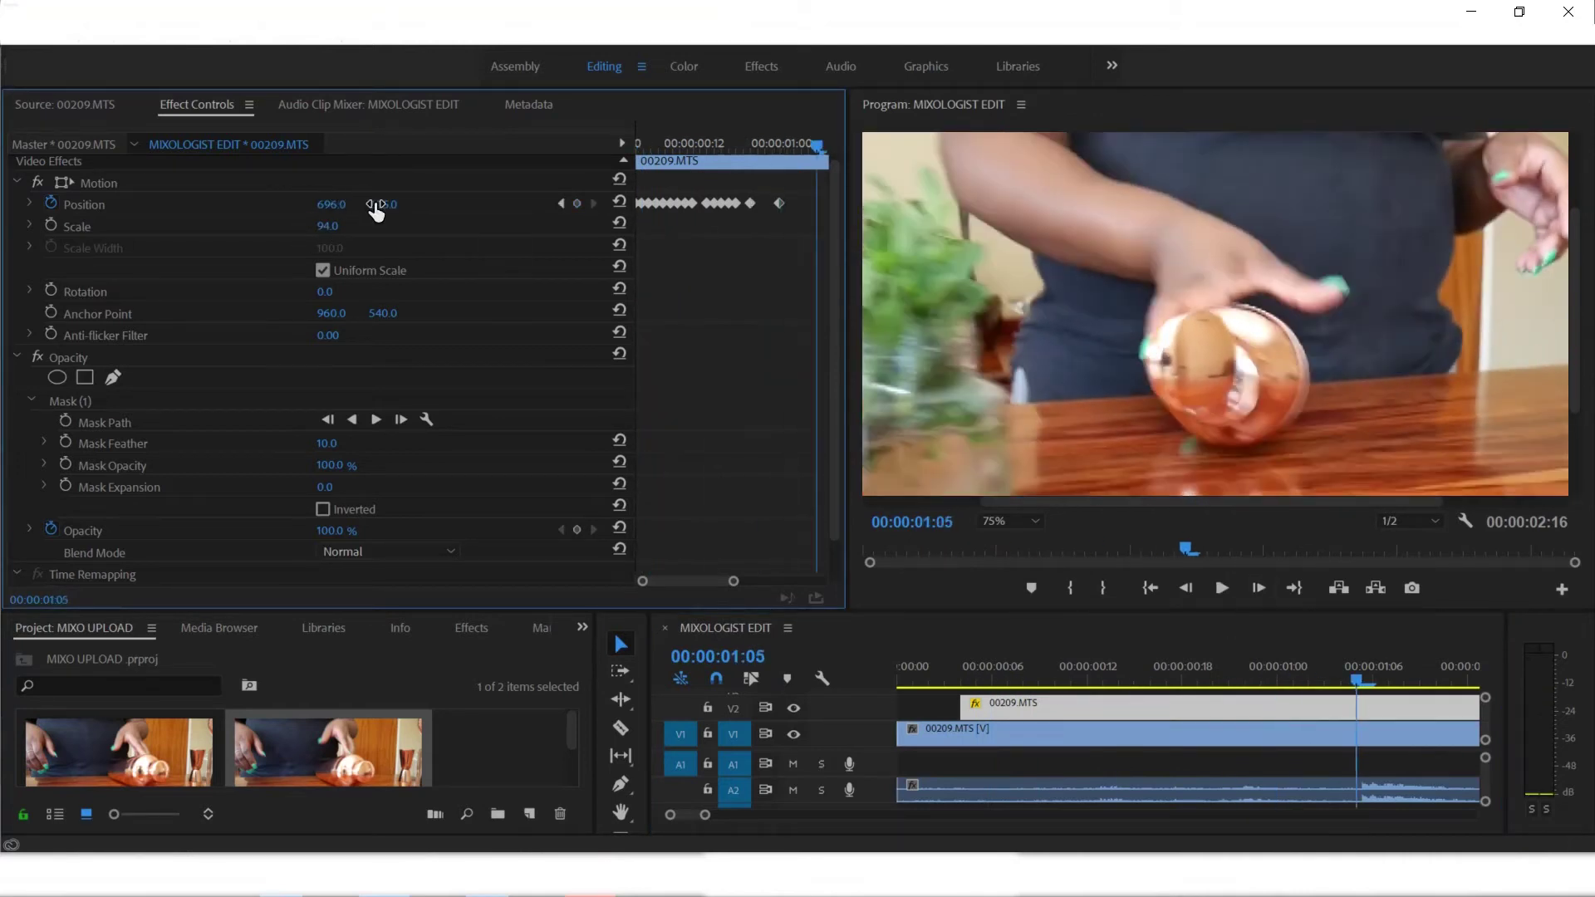
pyautogui.moveTo(331, 206); pyautogui.dragTo(376, 208)
pyautogui.moveTo(373, 208); pyautogui.dragTo(401, 221)
# Reshape the cap's mask outline at 00:00:01:05 and keyframe the clip's position as 891, 666 at 00:00:01:07
pyautogui.click(509, 400)
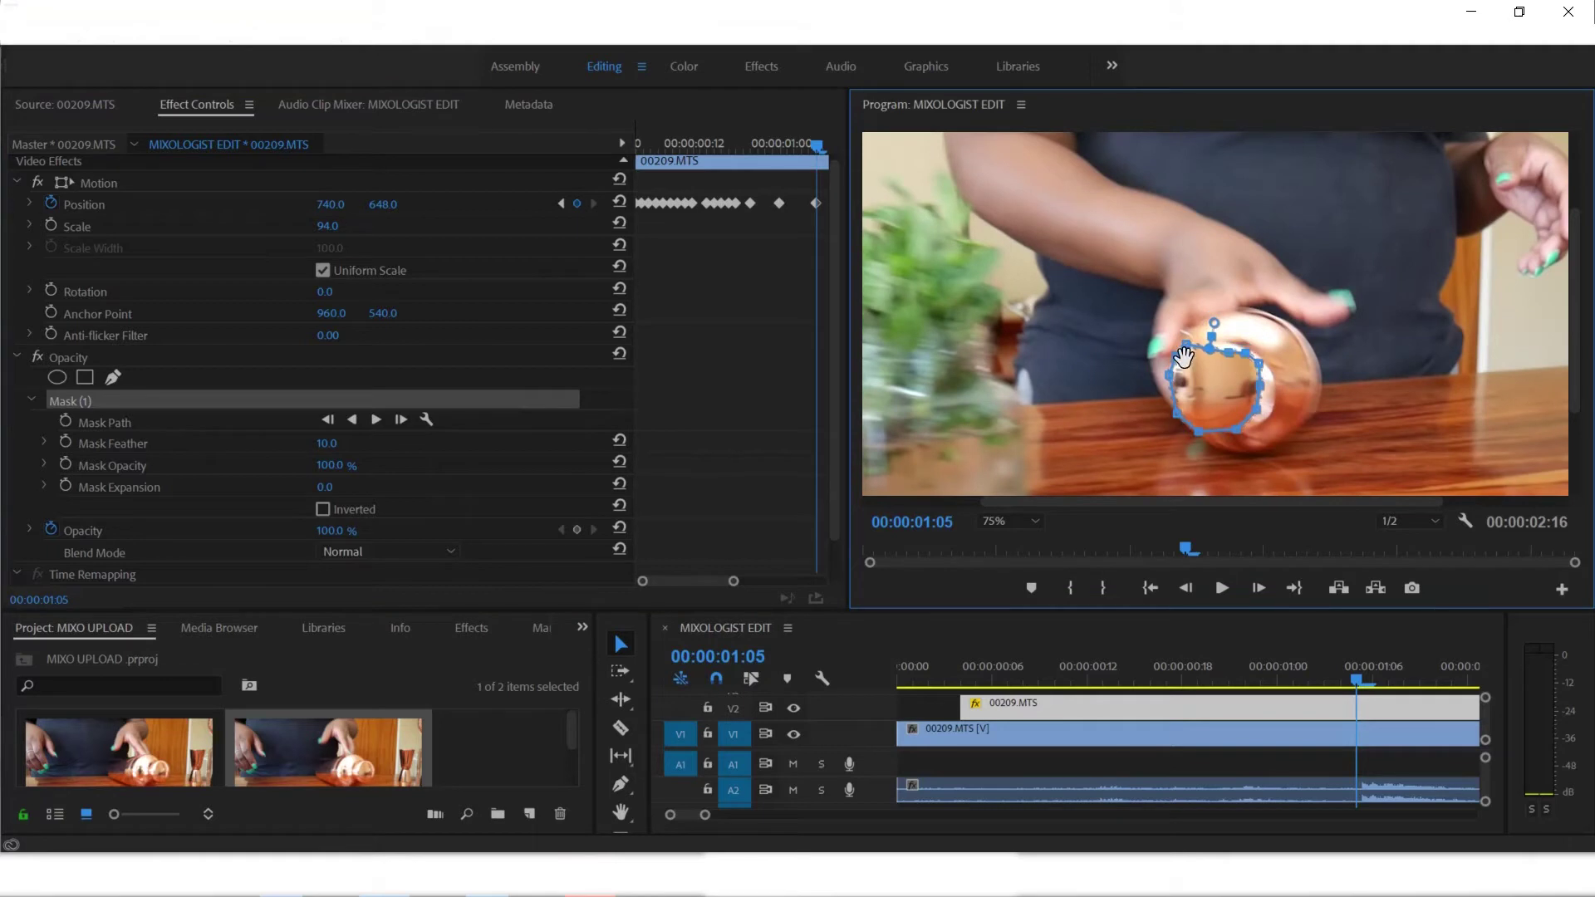
pyautogui.scroll(-2, 1343, 675)
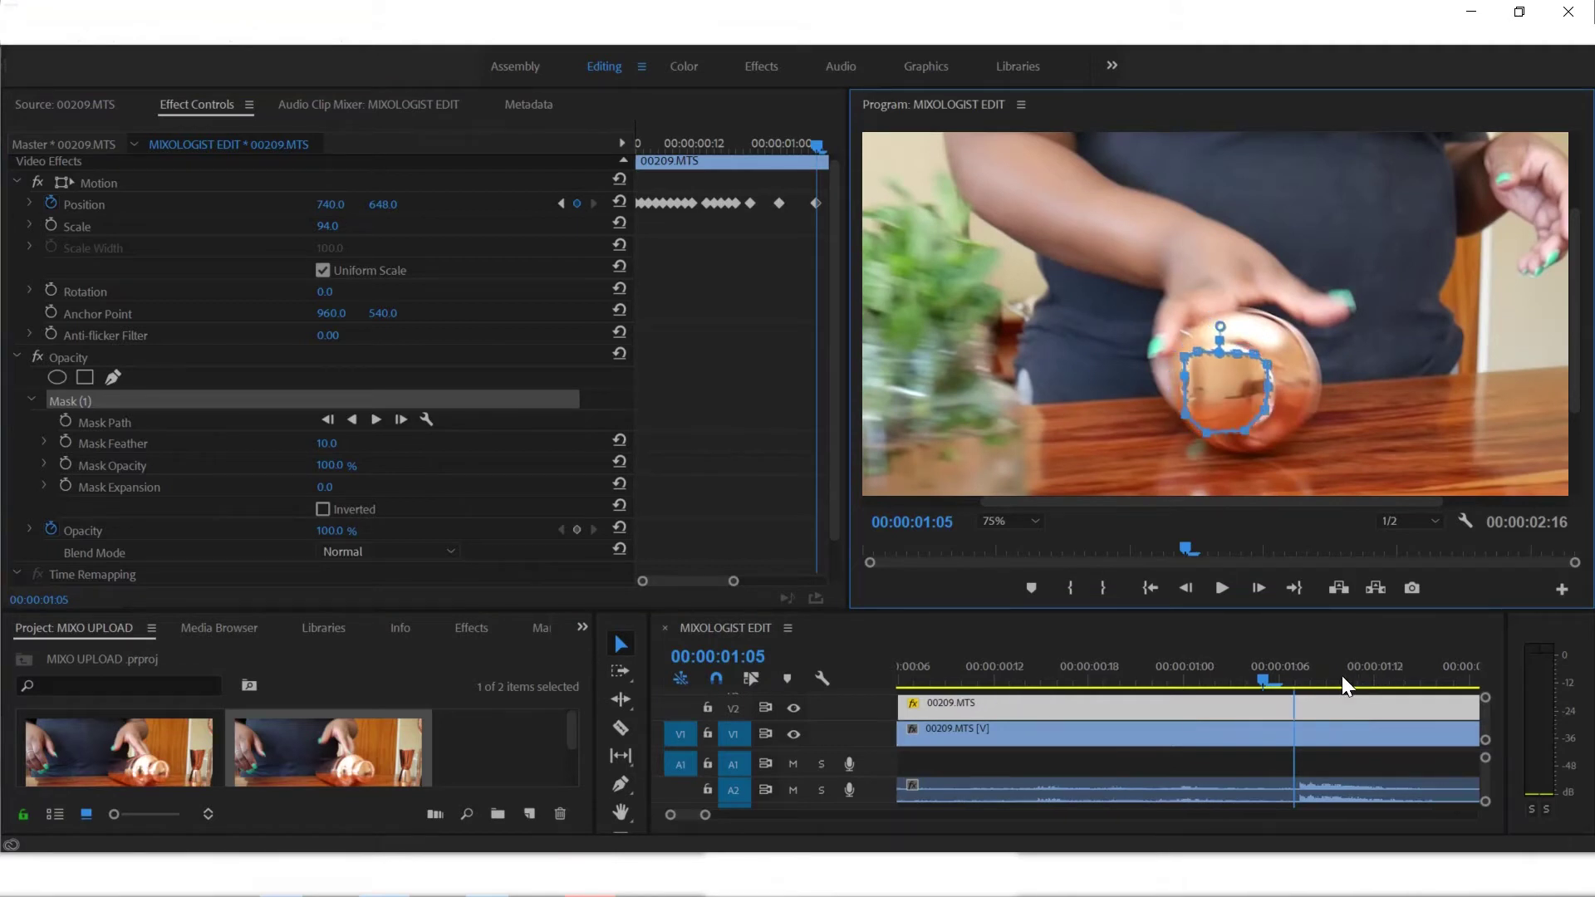
pyautogui.press('Right')
pyautogui.press('Right')
pyautogui.moveTo(324, 205); pyautogui.dragTo(398, 214)
pyautogui.hscroll(4, 1258, 726)
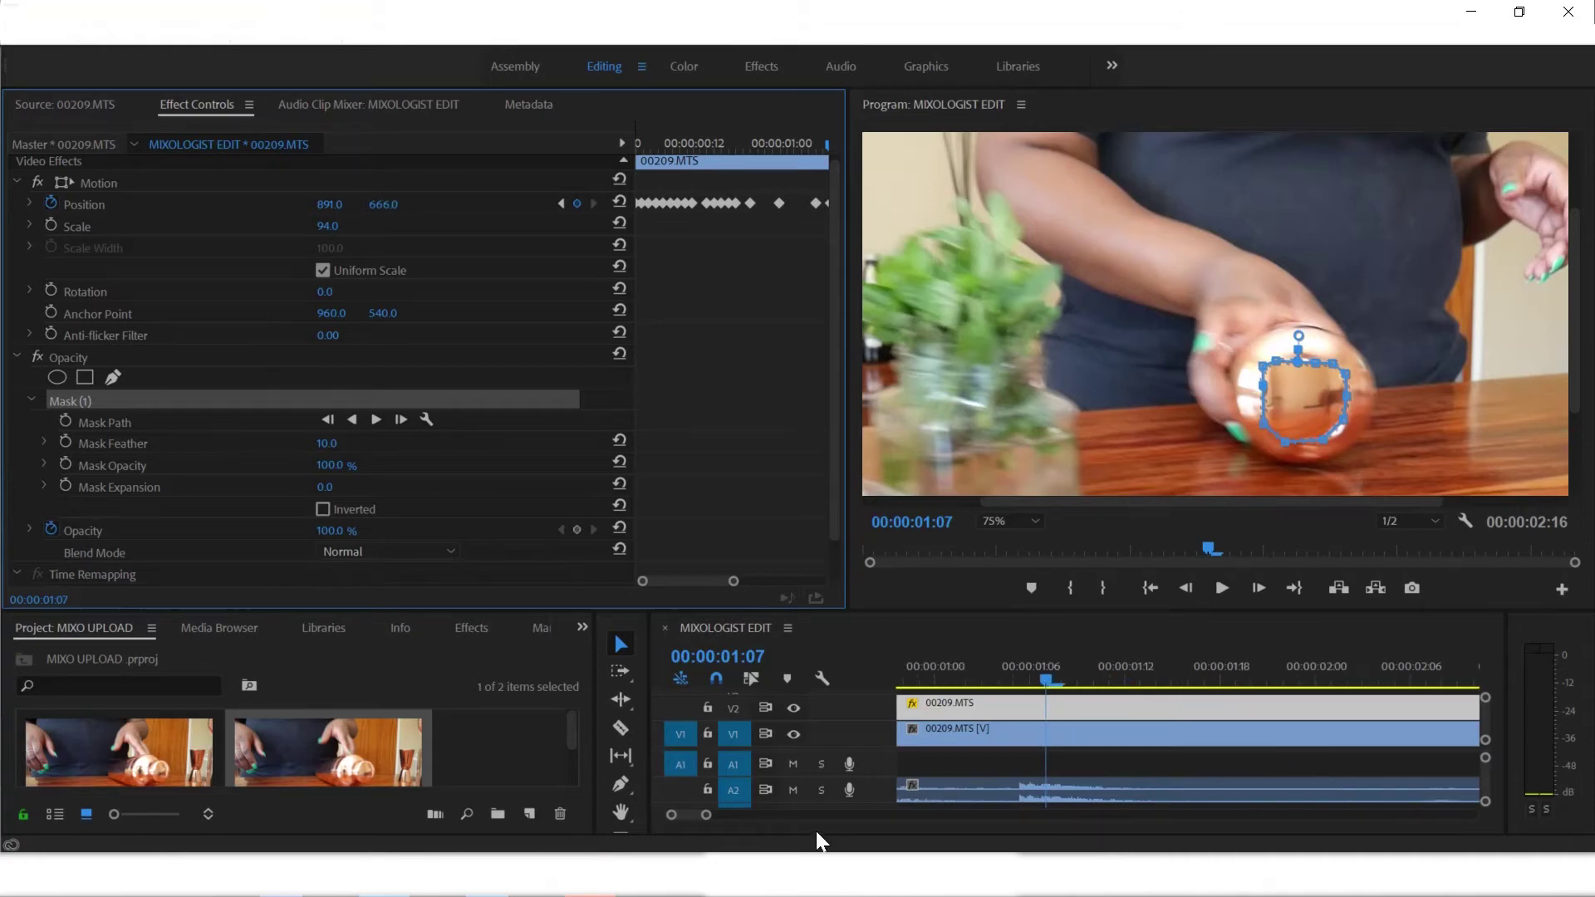
# Step through the frames around 00:00:01:07, cut the held V2 clip there and delete the remaining part
pyautogui.moveTo(709, 817); pyautogui.dragTo(735, 816)
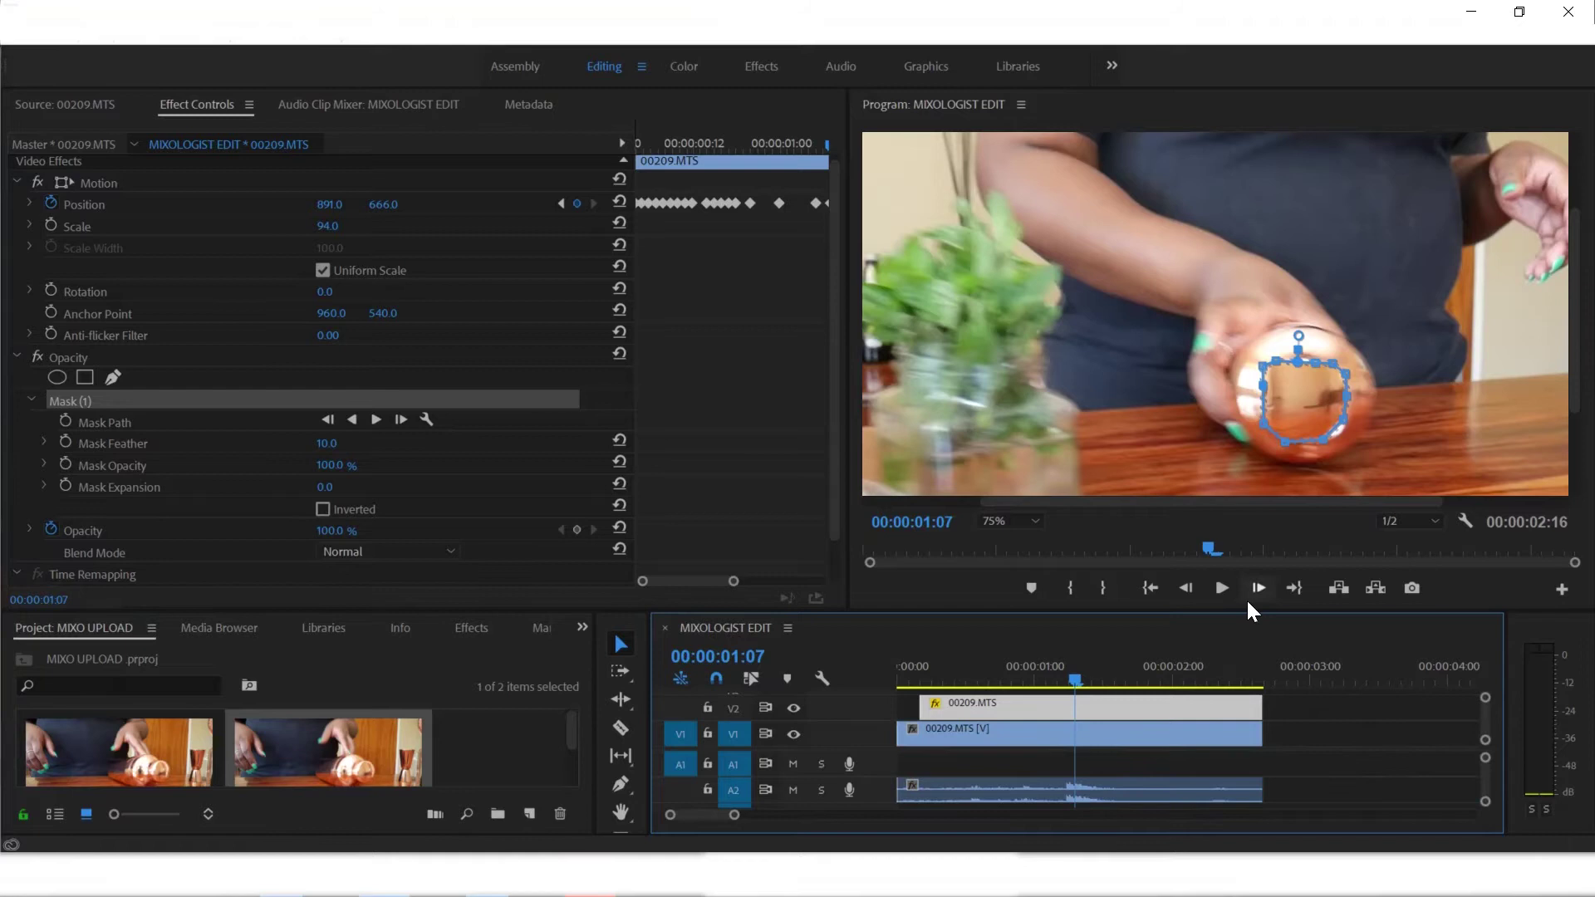
pyautogui.press('Right')
pyautogui.press('Right')
pyautogui.press('Right')
pyautogui.press('Left')
pyautogui.press('Left')
pyautogui.press('Left')
pyautogui.press('Left')
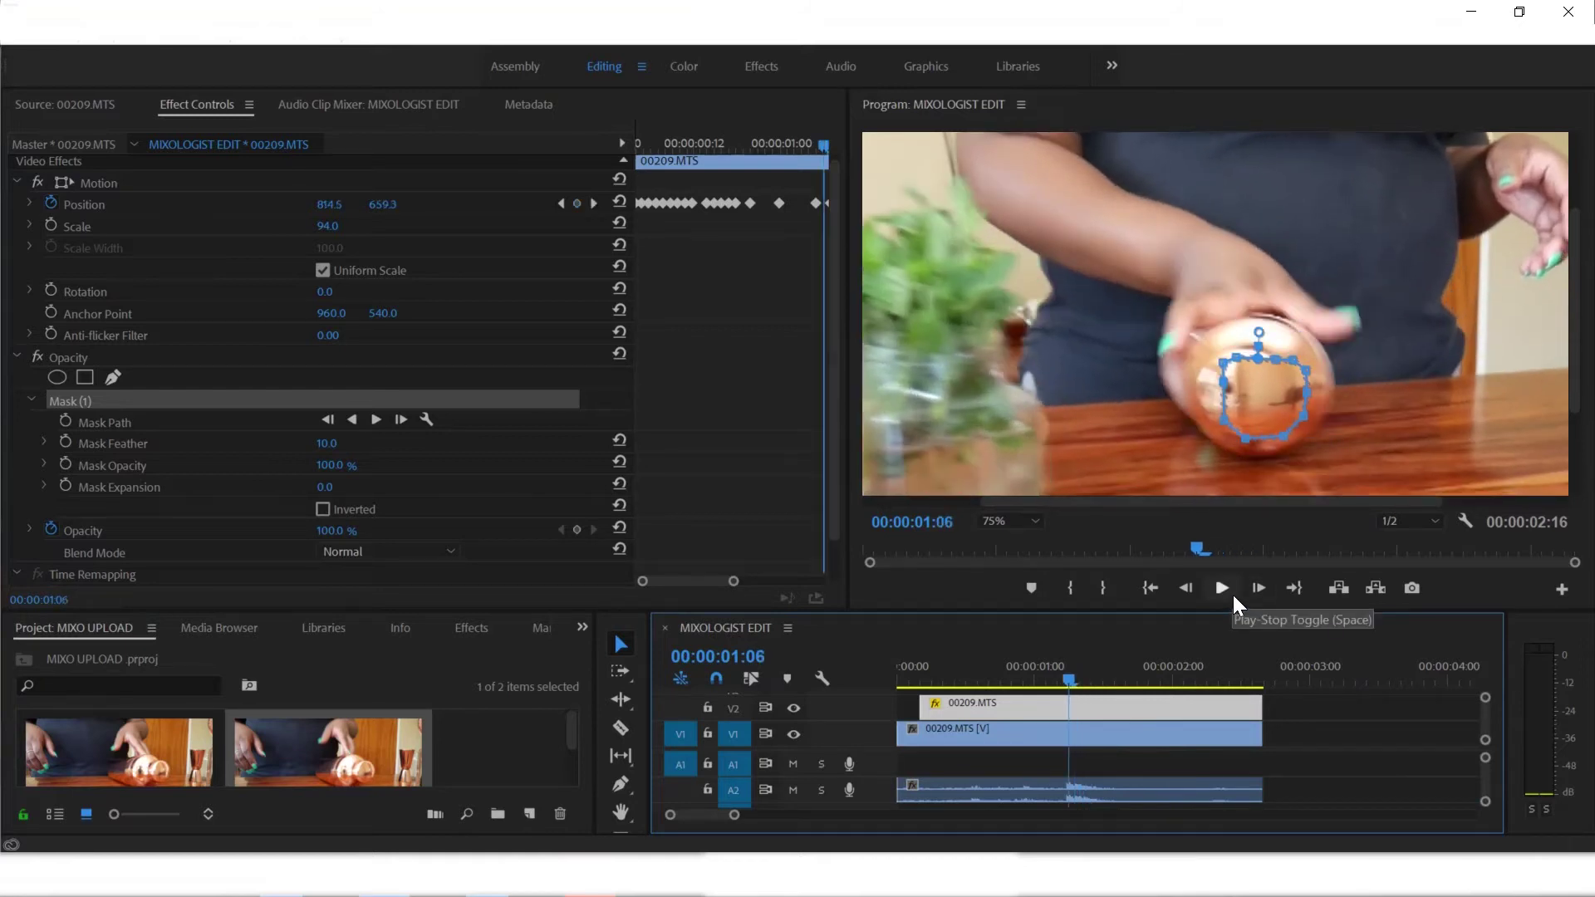
pyautogui.press('Right')
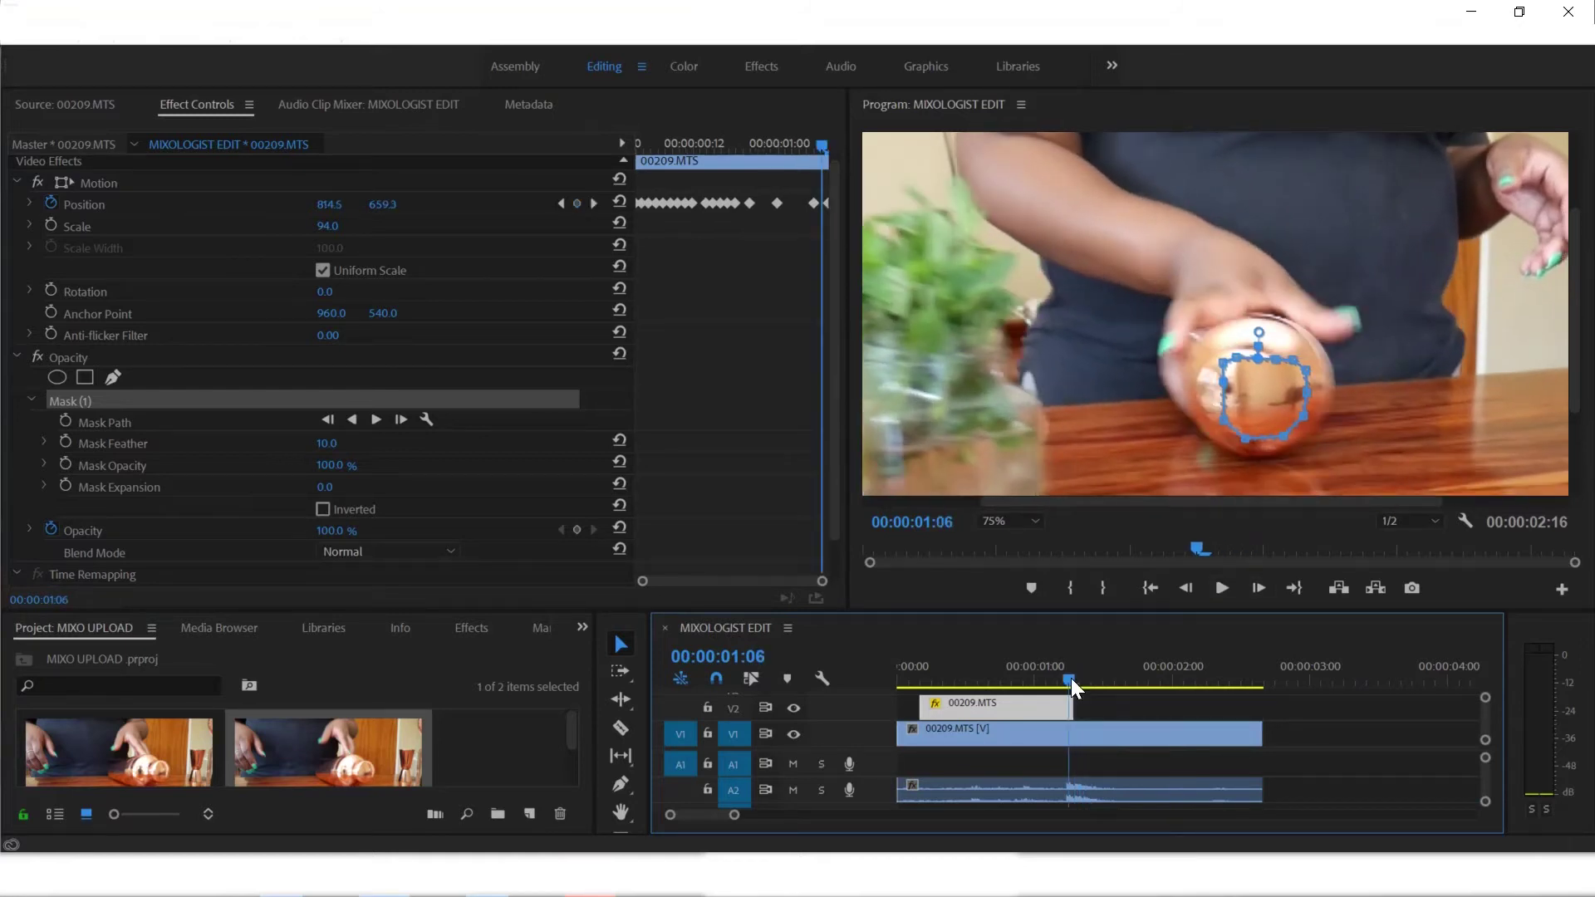
pyautogui.moveTo(1069, 679); pyautogui.dragTo(960, 691)
pyautogui.click(1112, 711)
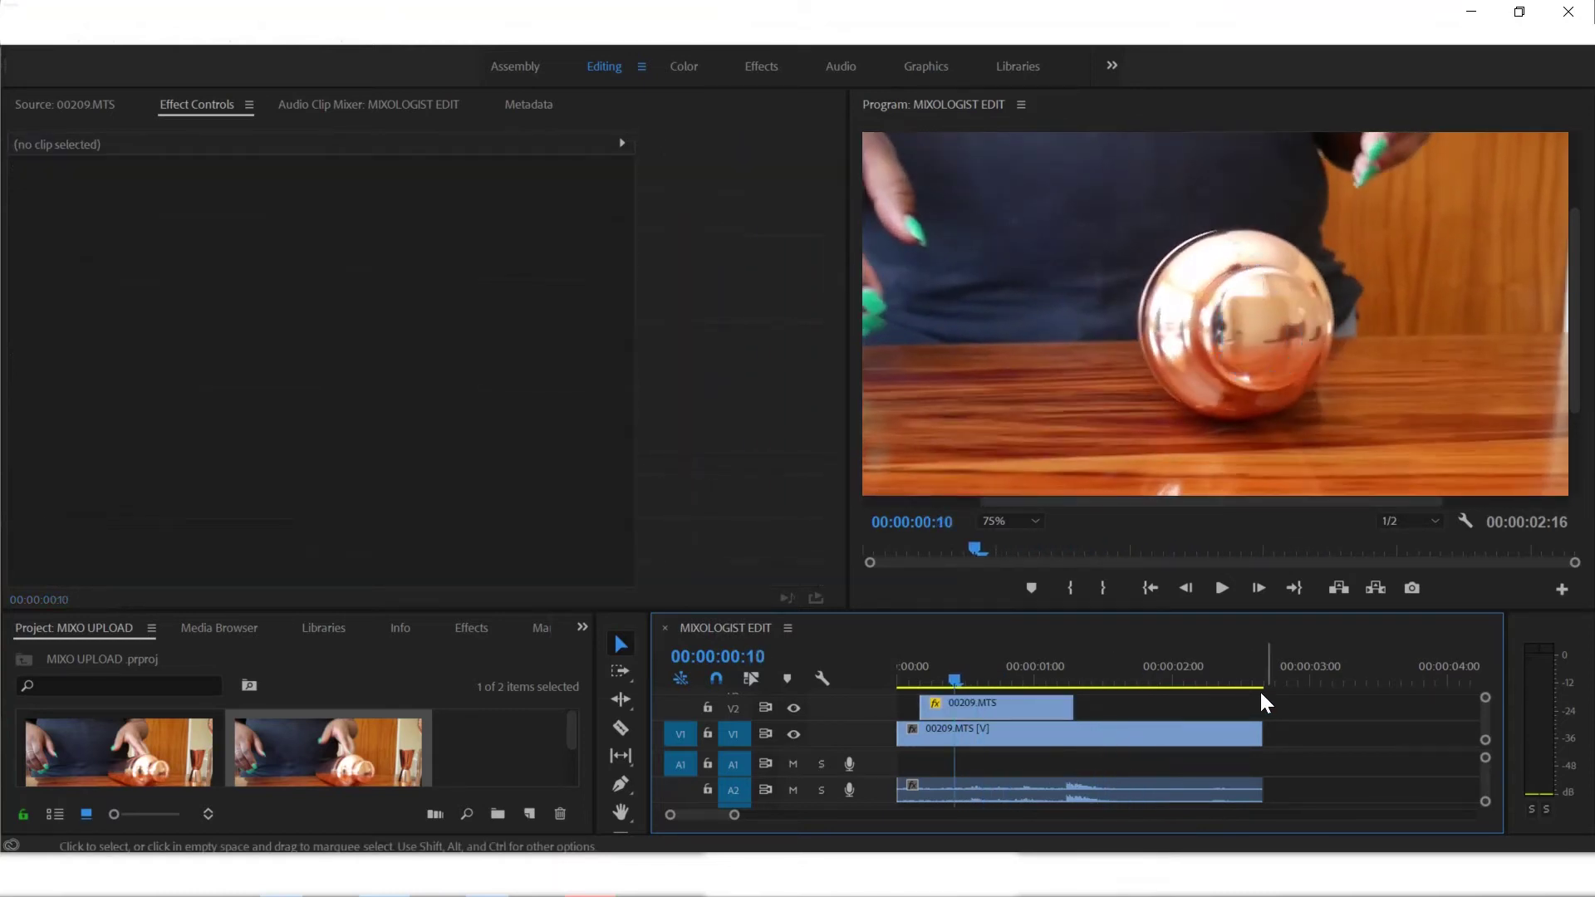
# Set the program preview zoom to Fit and play the sequence through to review the covered cap
pyautogui.click(1011, 529)
pyautogui.click(1015, 539)
pyautogui.click(952, 679)
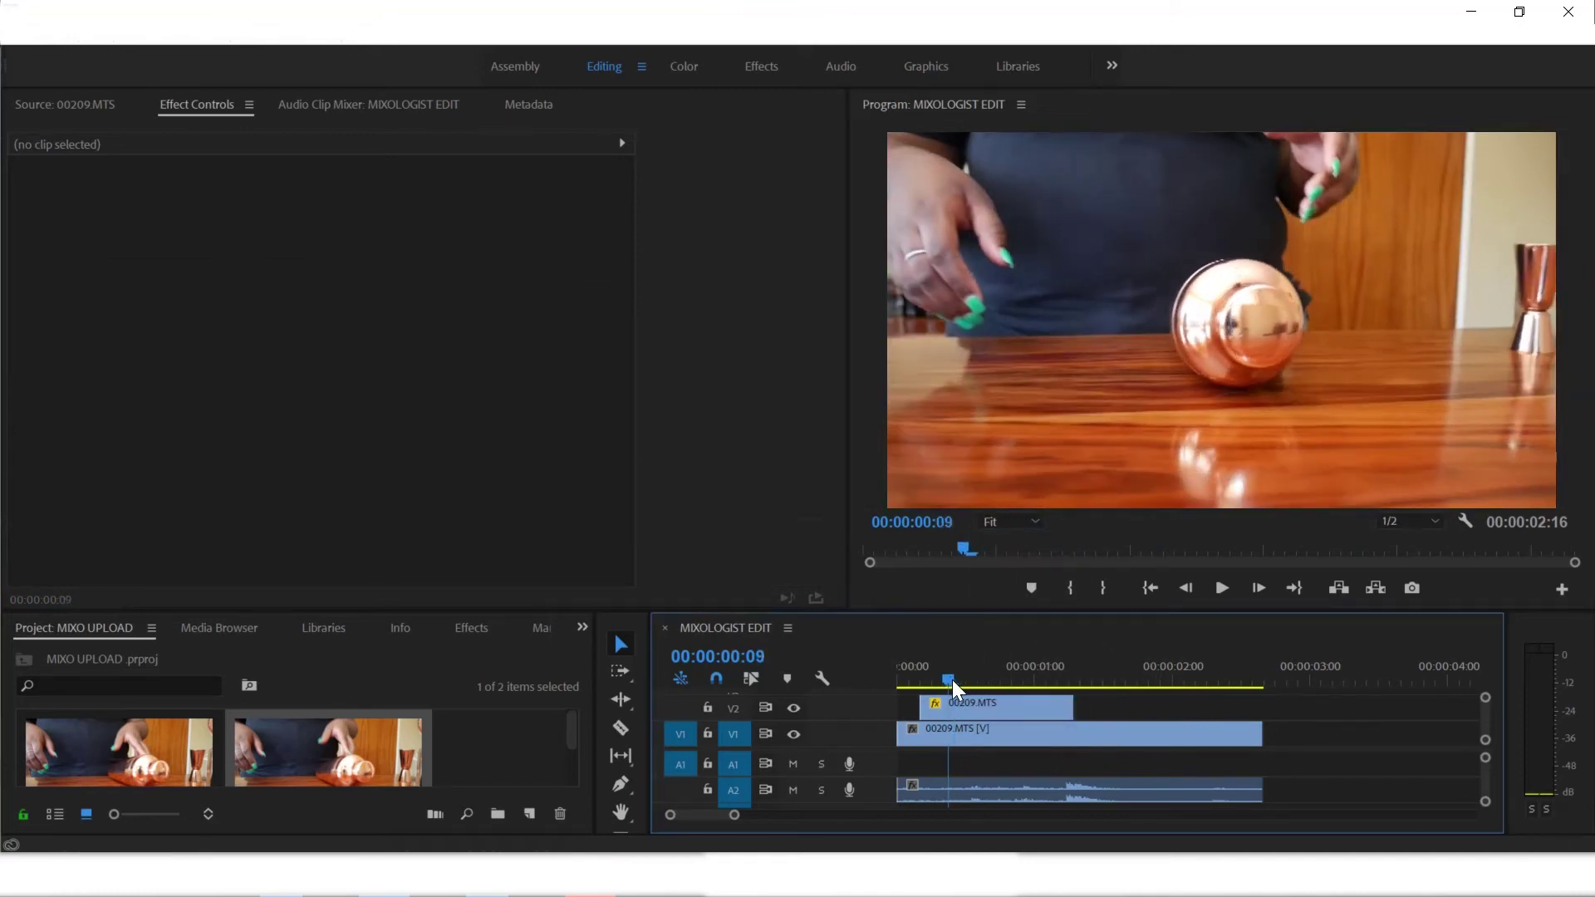
pyautogui.moveTo(952, 680); pyautogui.dragTo(927, 680)
pyautogui.press('space')
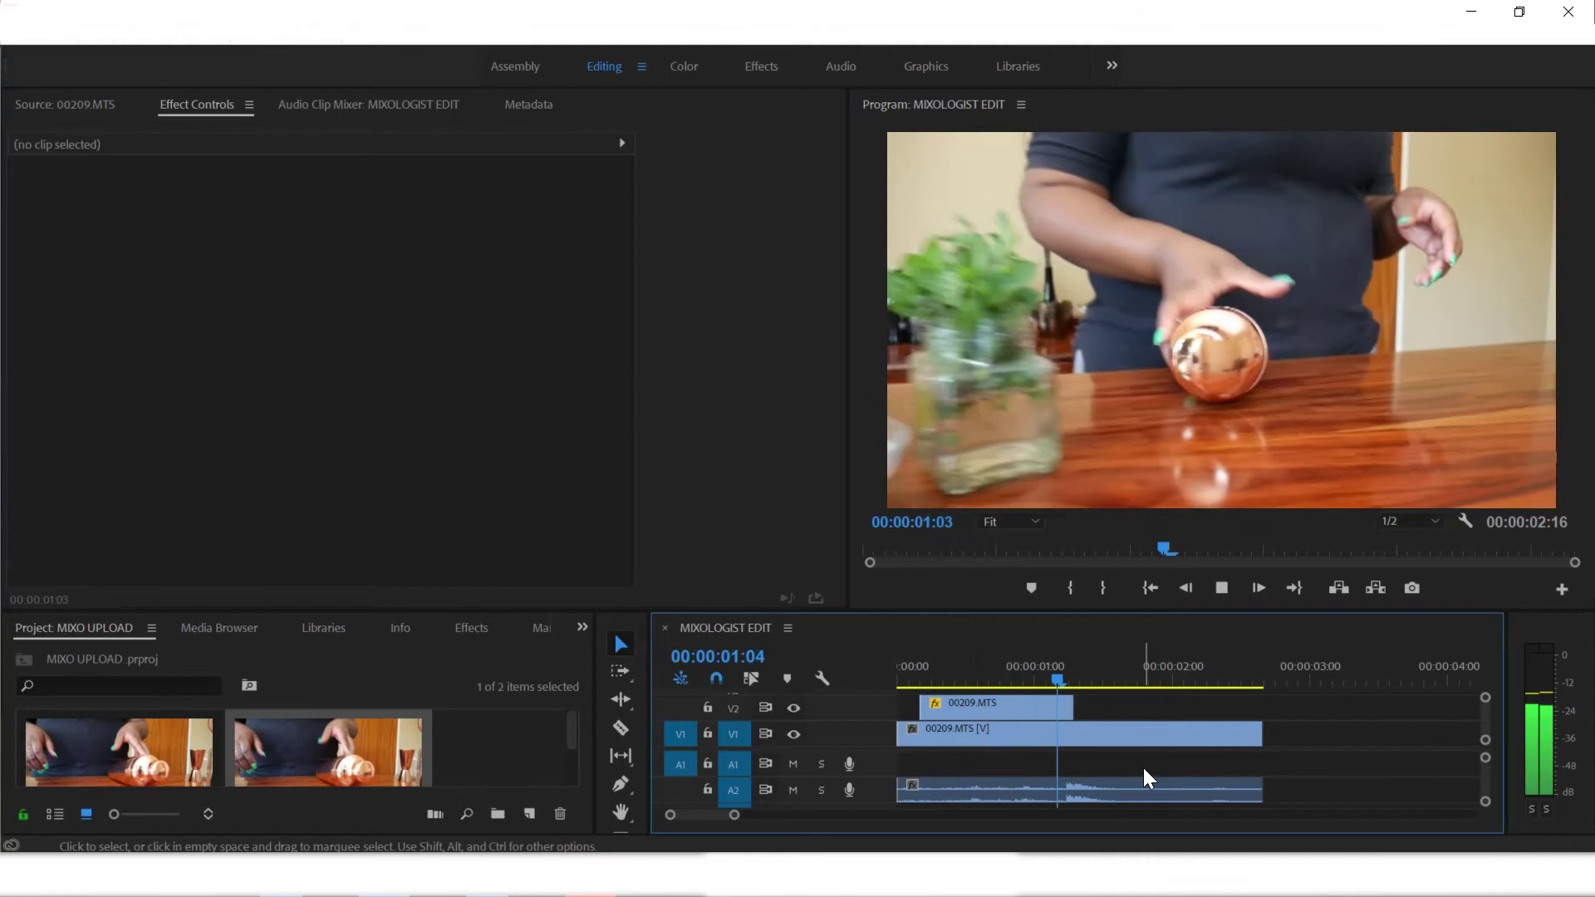
pyautogui.press('space')
pyautogui.press('Home')
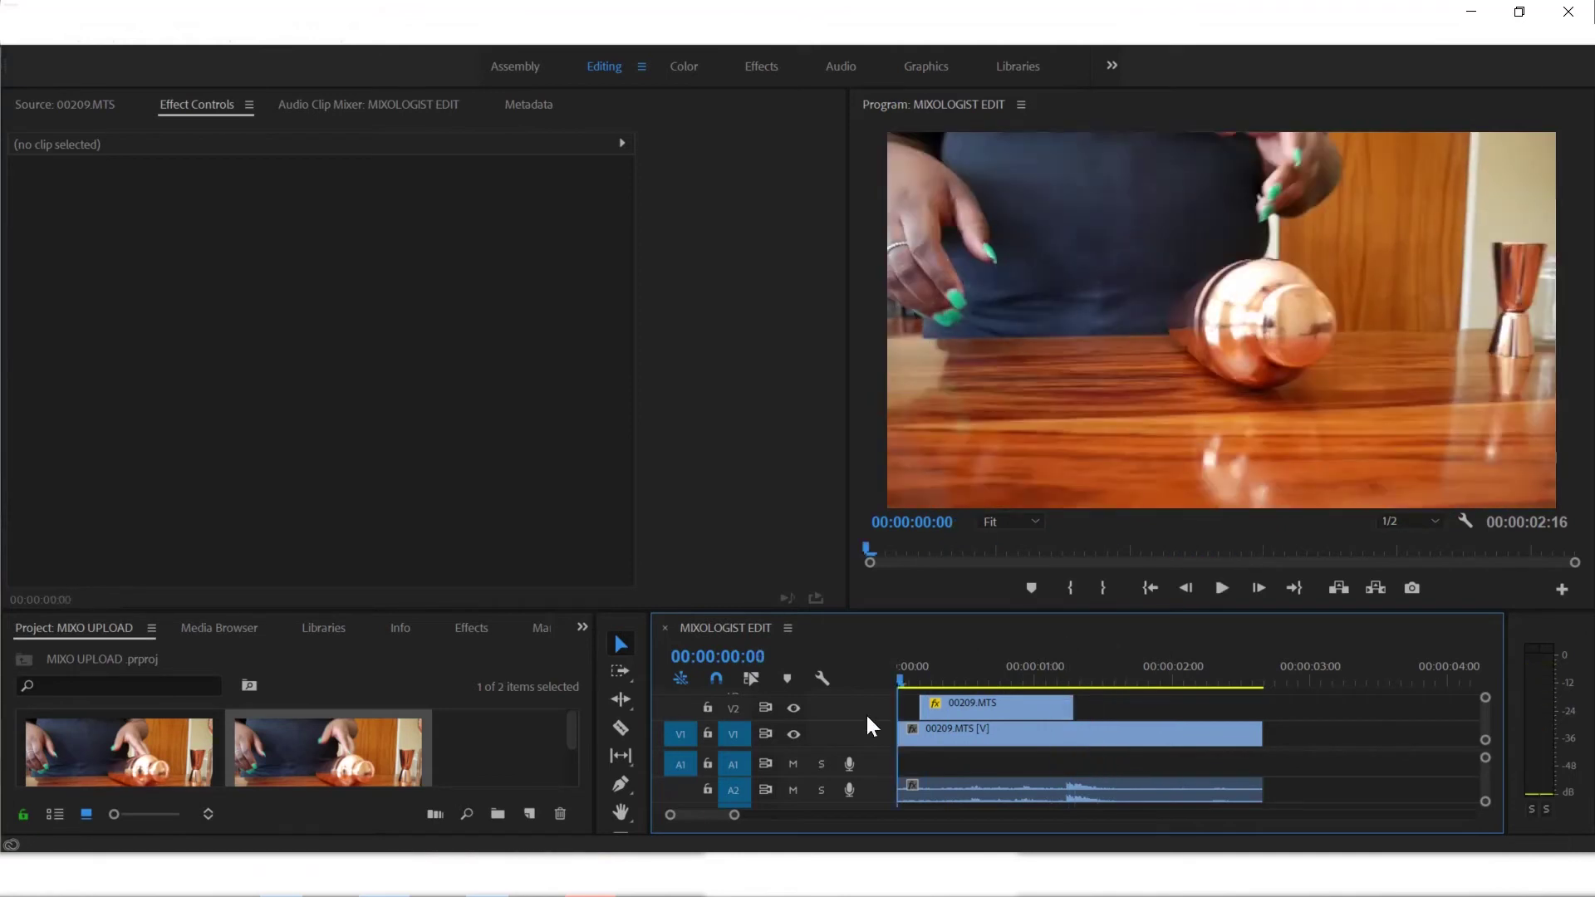
pyautogui.press('space')
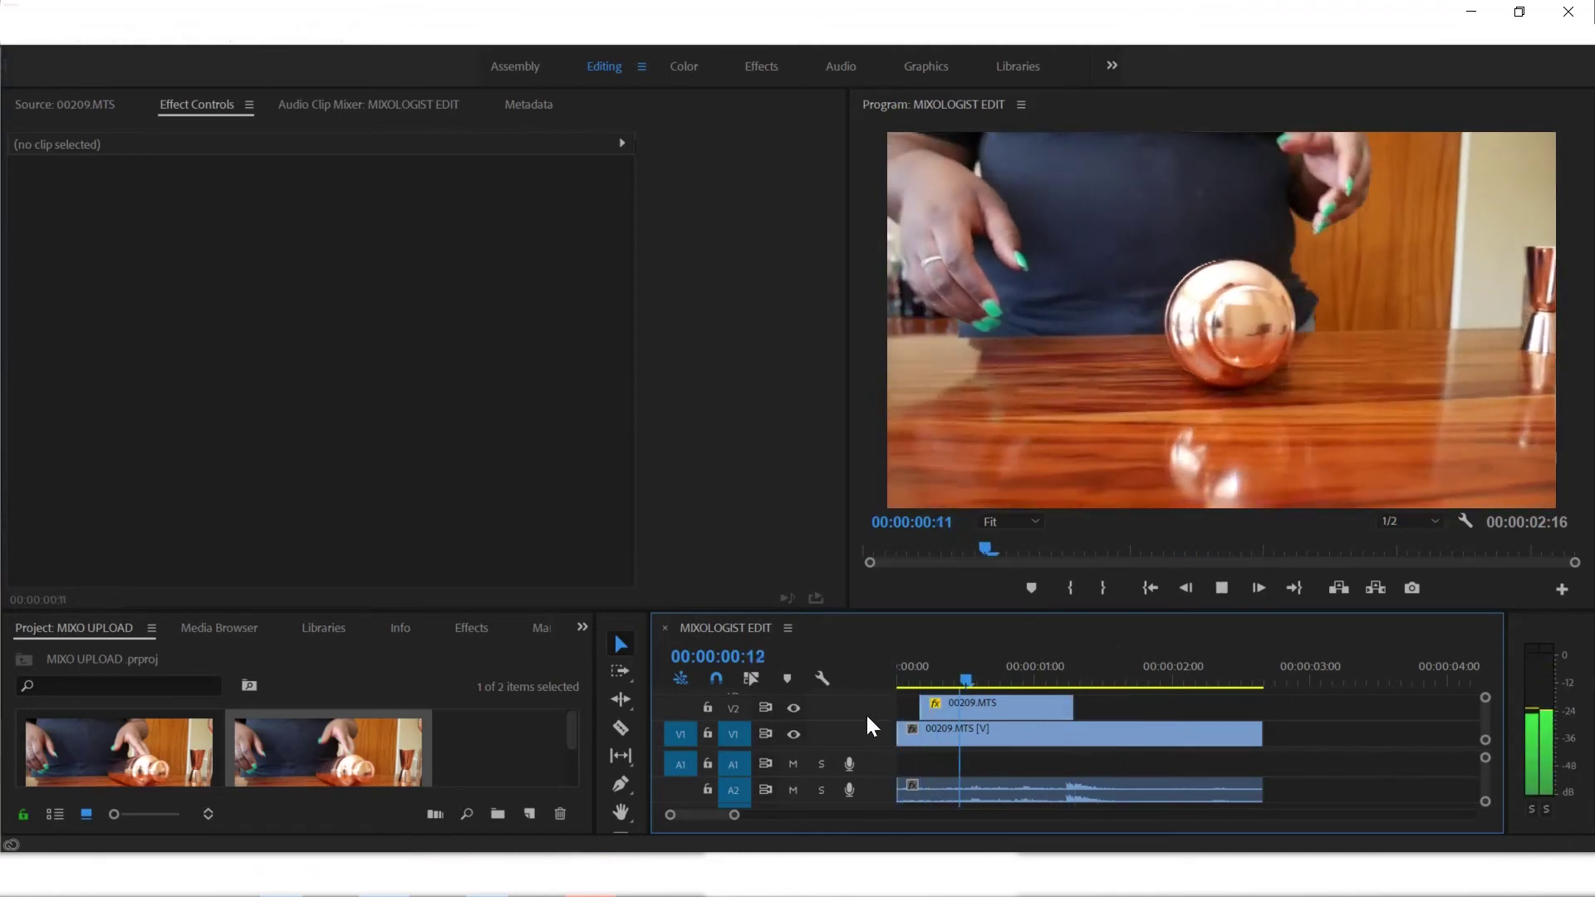
pyautogui.press('space')
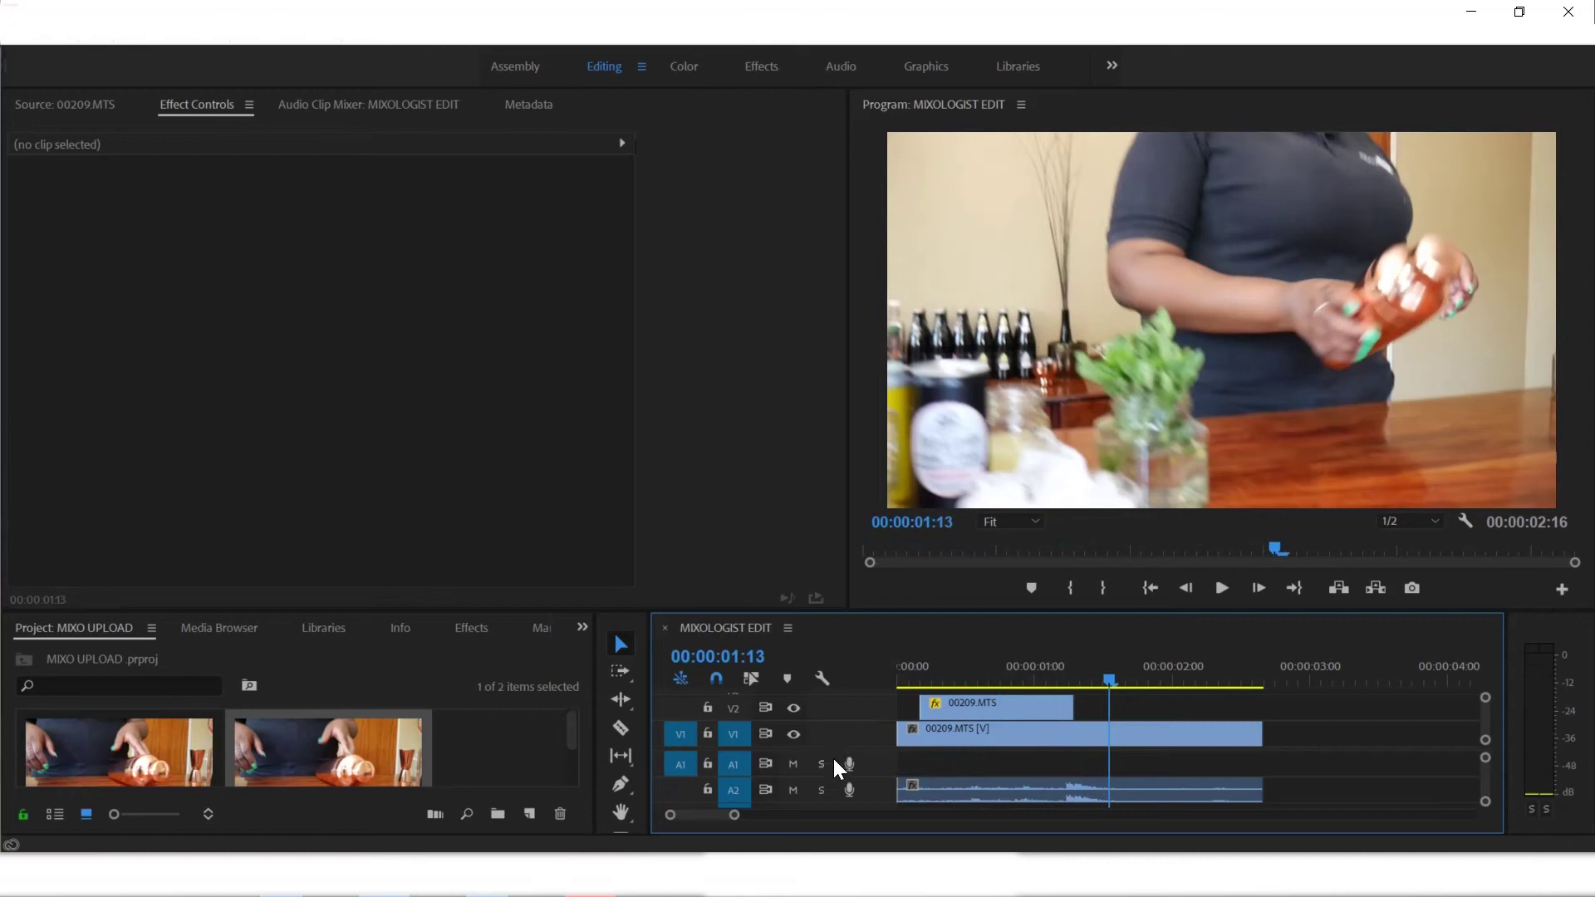
# Return to 00:00:00:10 and select the held V2 clip to review its position keyframes, mask and time remapping settings
pyautogui.moveTo(1100, 677); pyautogui.dragTo(948, 666)
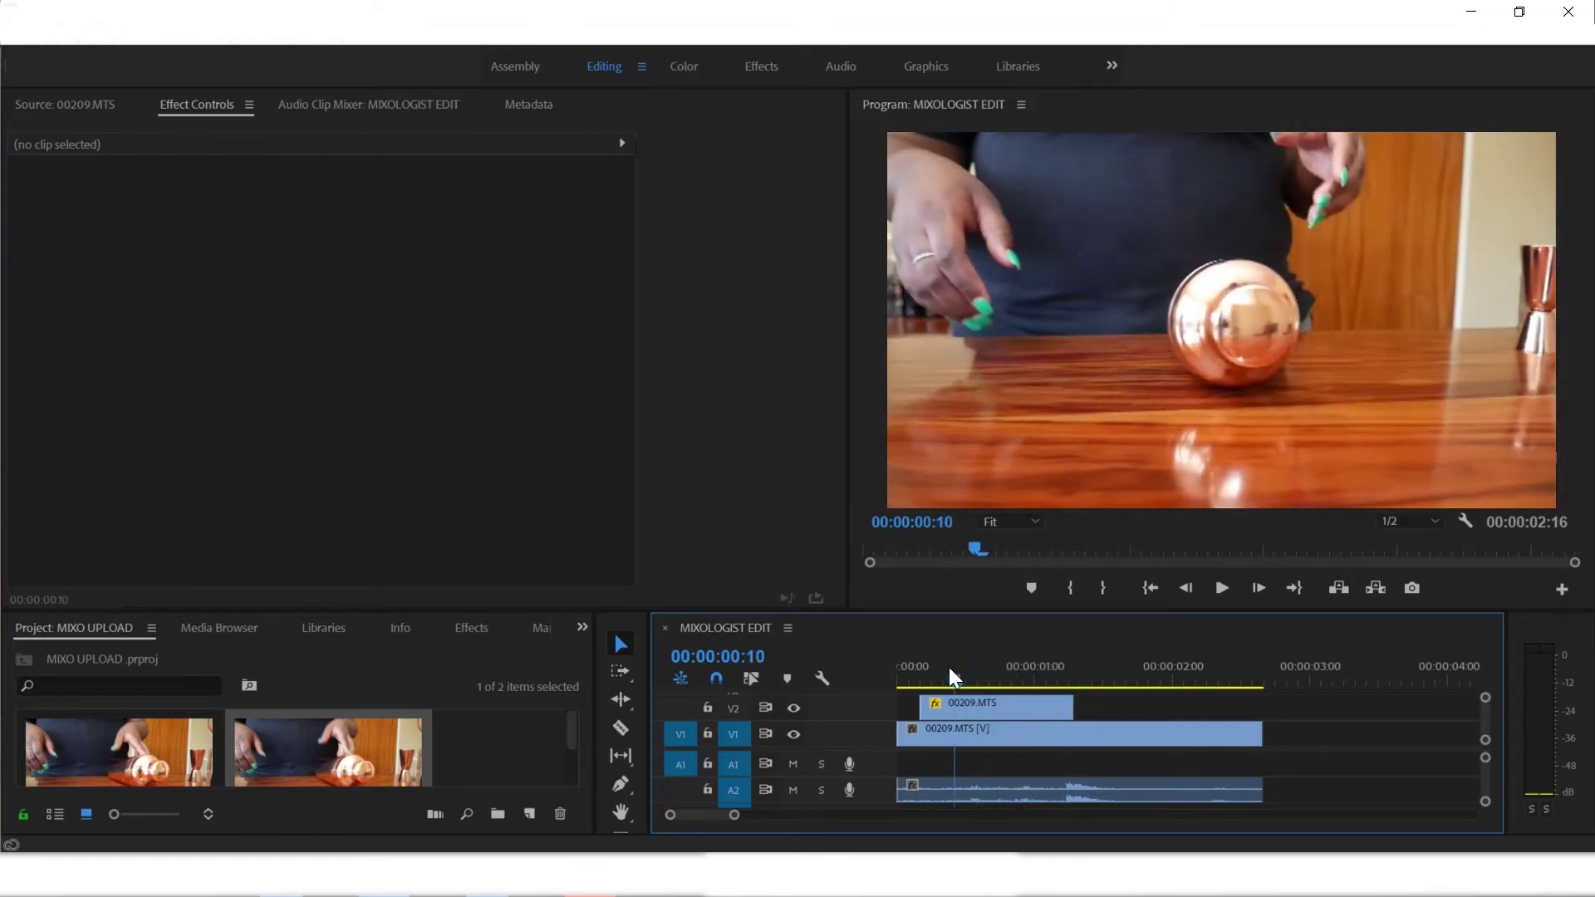
pyautogui.click(994, 706)
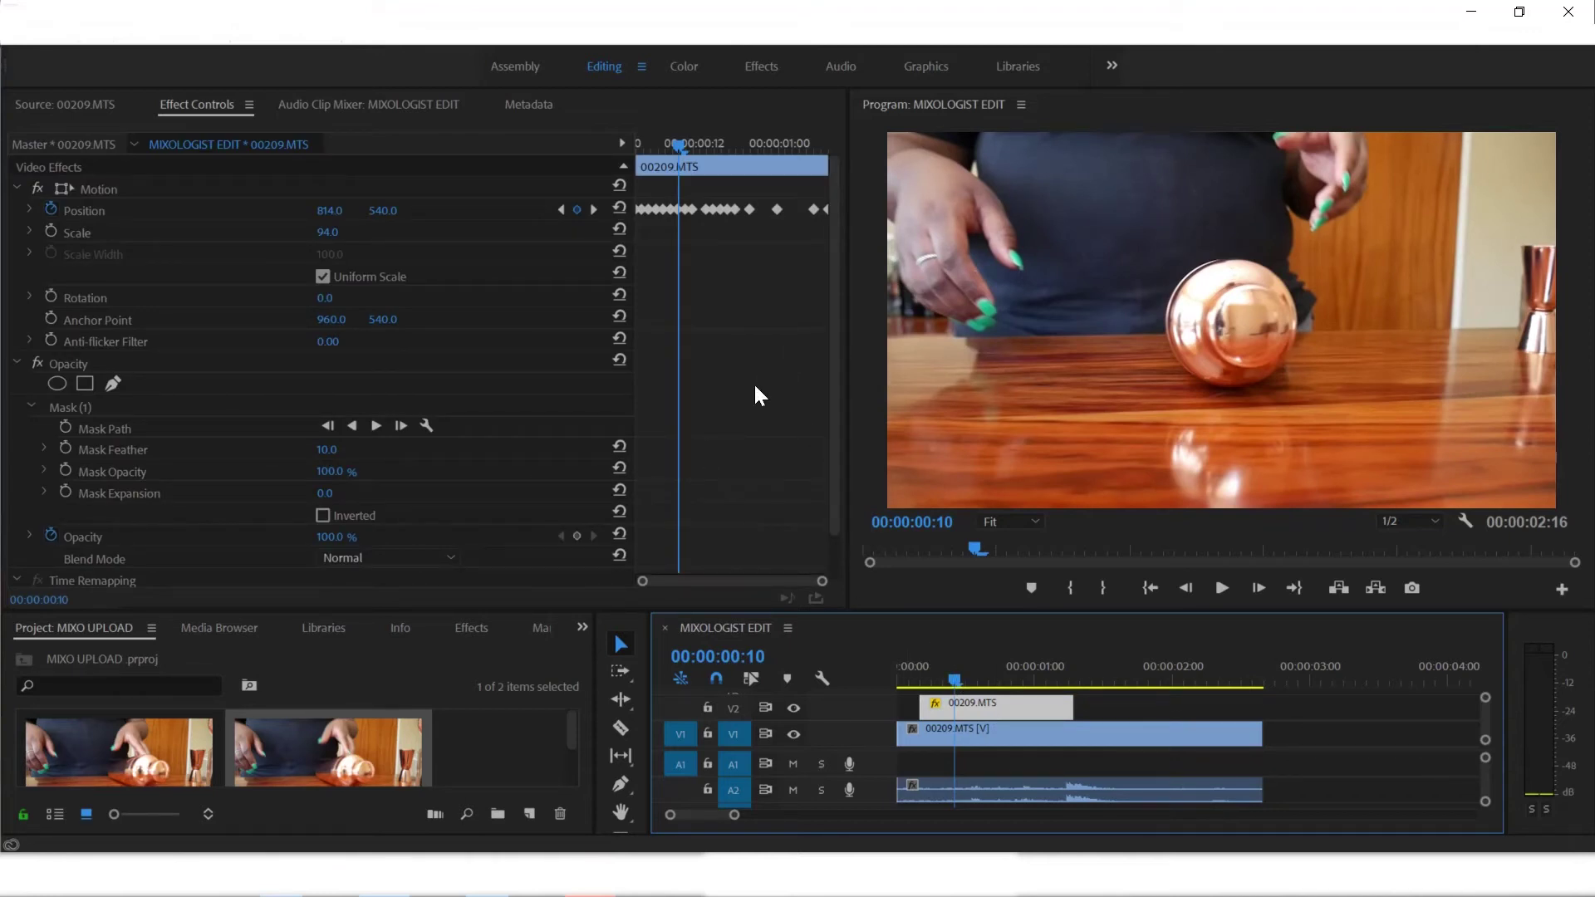
pyautogui.scroll(-2, 755, 386)
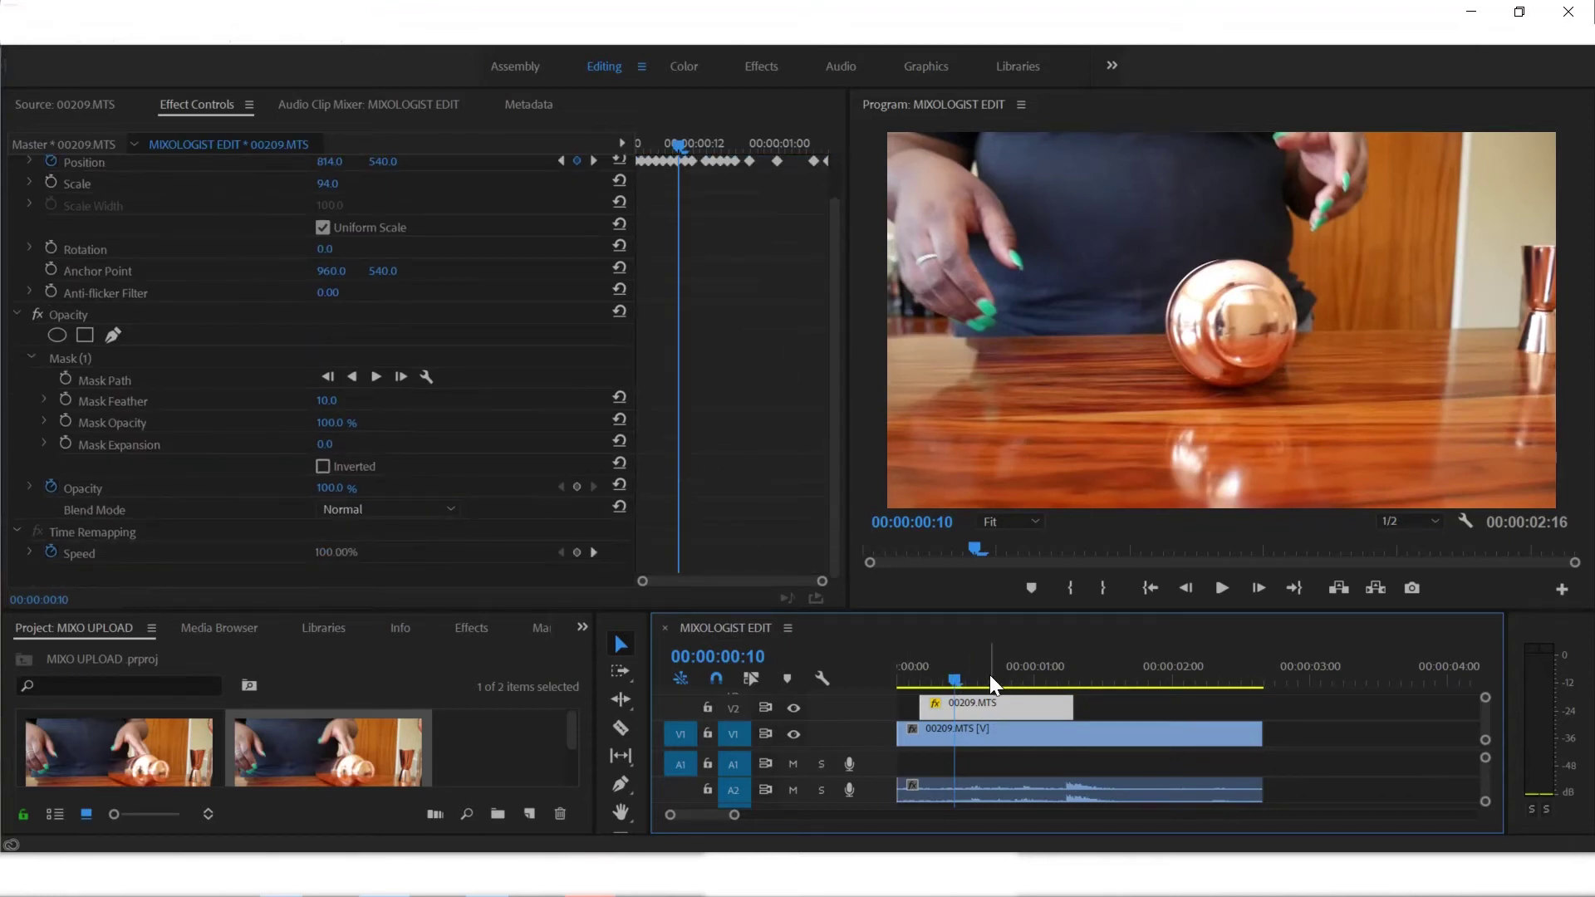
# Play to 00:00:00:15, zoom the program preview to 150% and reshape the mask's upper and left edges around the shaker's cap
pyautogui.click(949, 676)
pyautogui.press('space')
pyautogui.press('space')
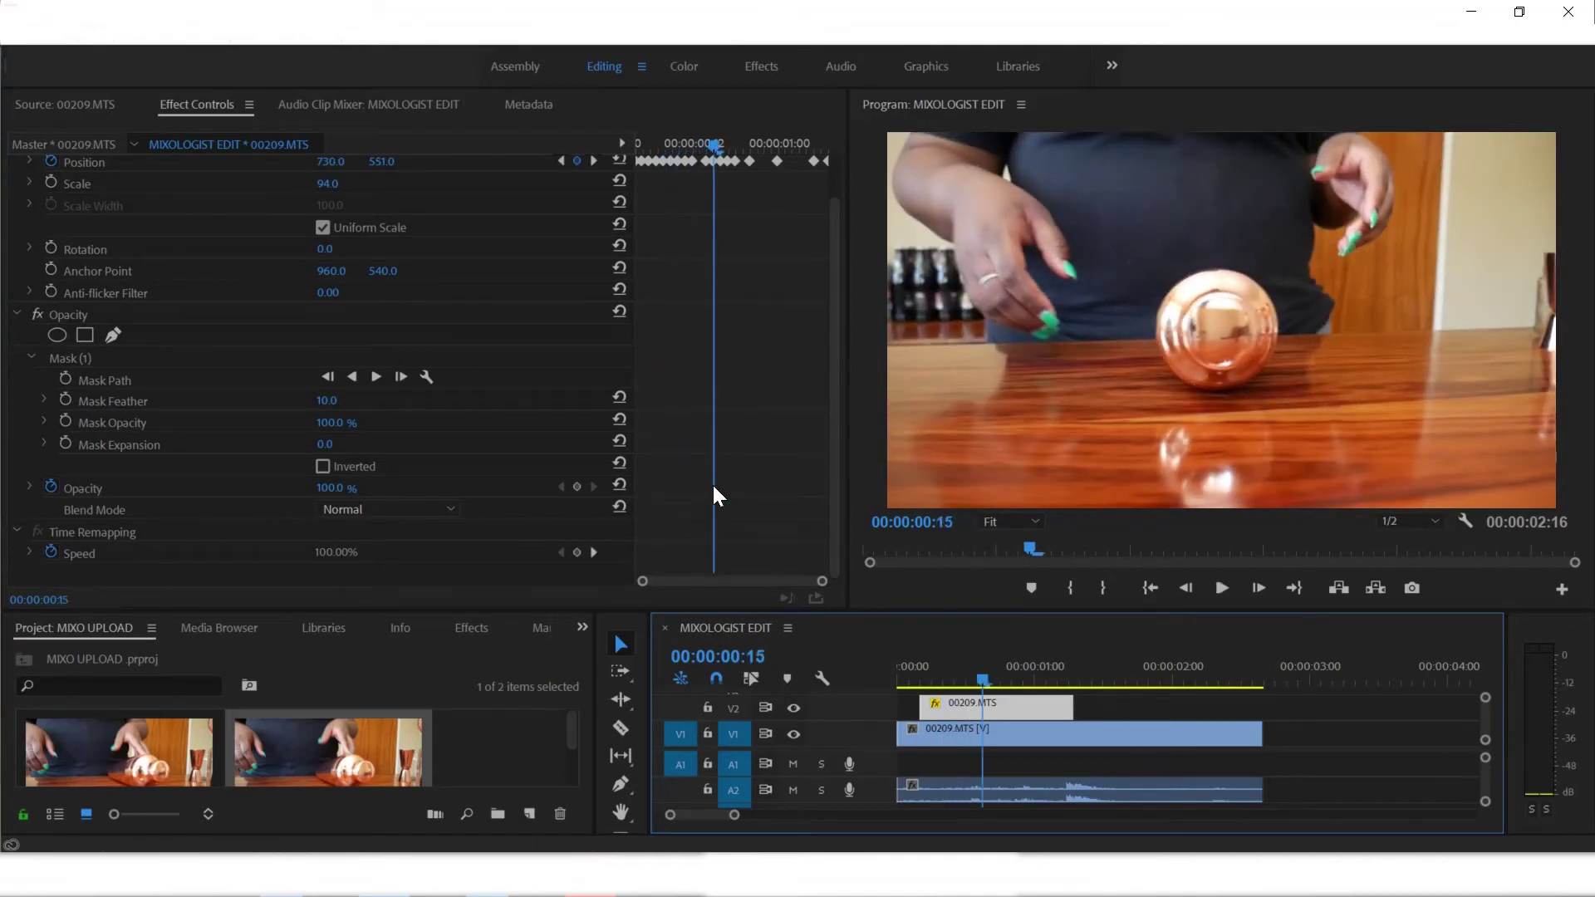
pyautogui.click(65, 360)
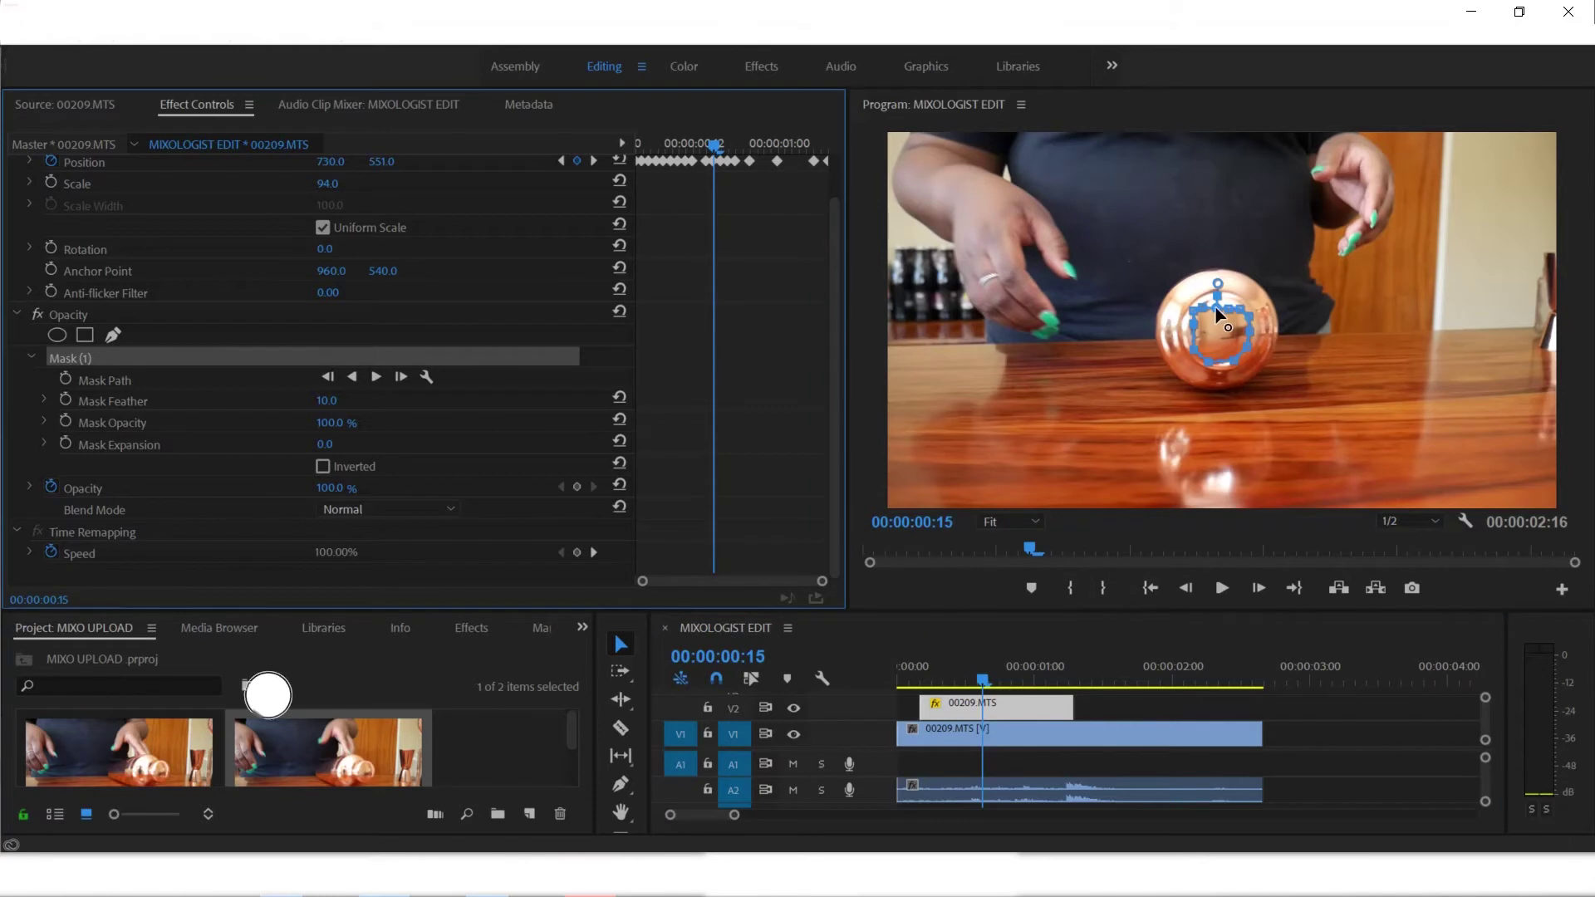
pyautogui.click(995, 521)
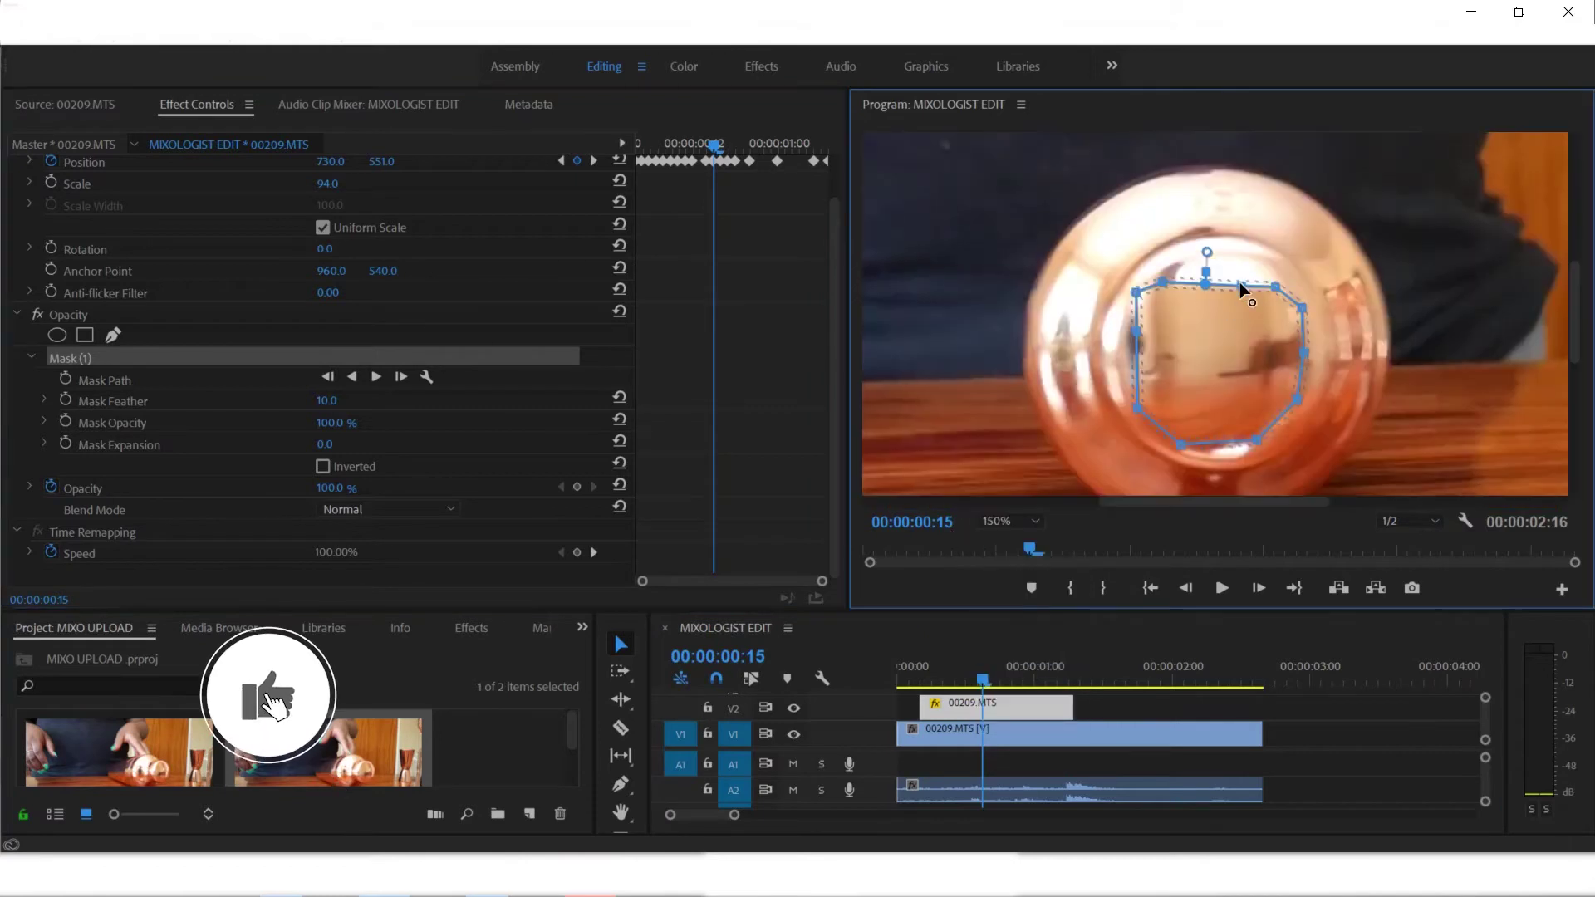
pyautogui.moveTo(1239, 283); pyautogui.dragTo(1236, 268)
pyautogui.moveTo(1205, 284); pyautogui.dragTo(1200, 274)
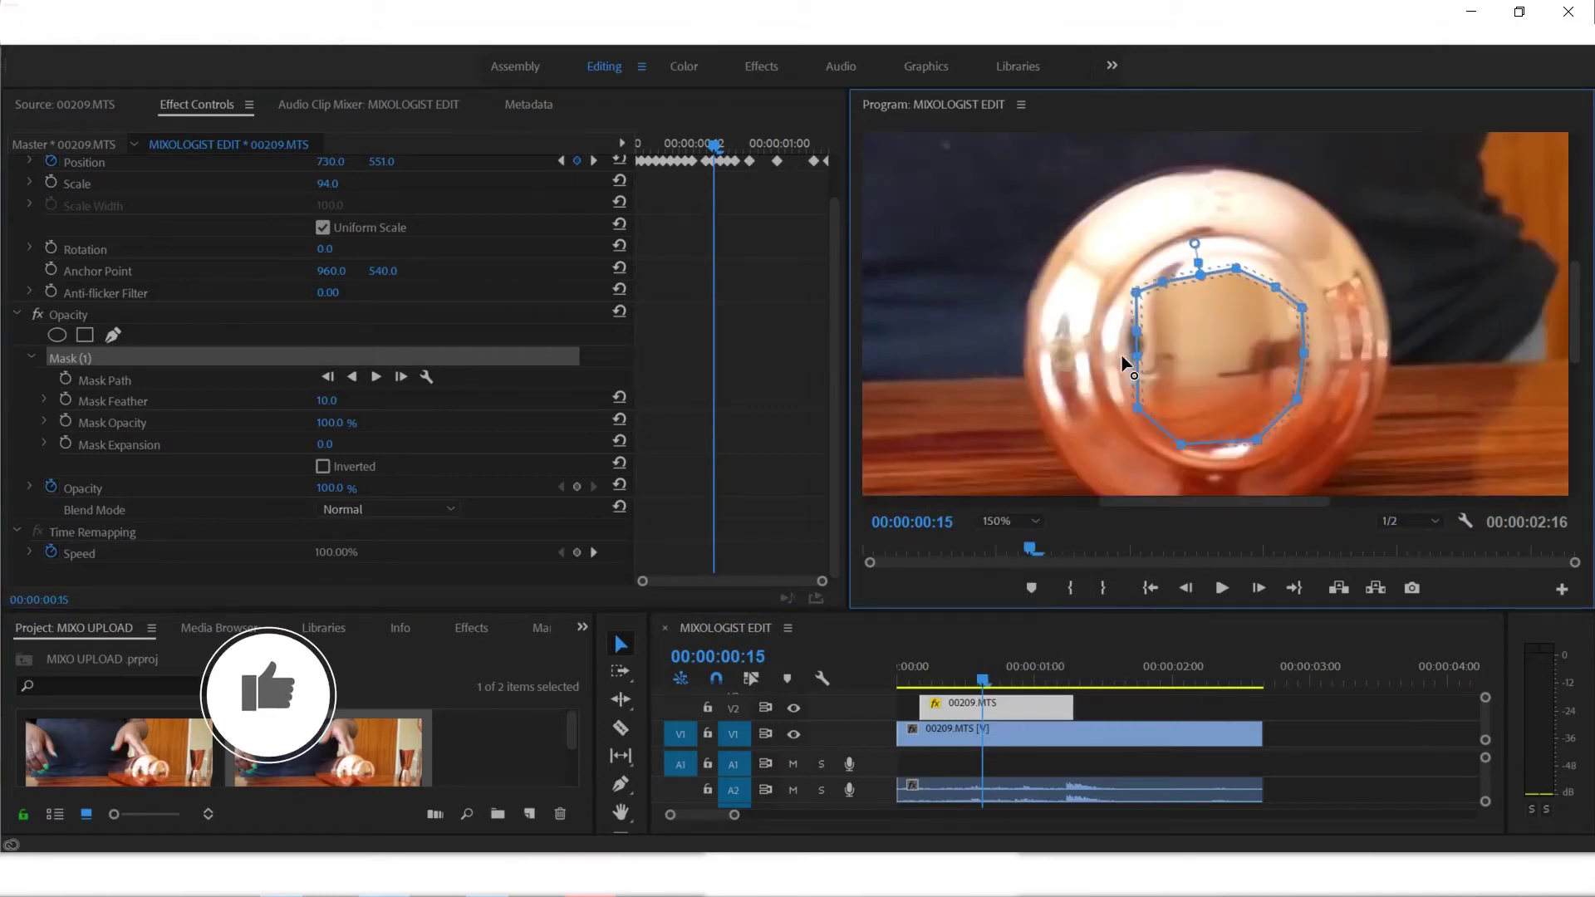
pyautogui.moveTo(1136, 357); pyautogui.dragTo(1125, 357)
pyautogui.moveTo(1136, 331); pyautogui.dragTo(1120, 332)
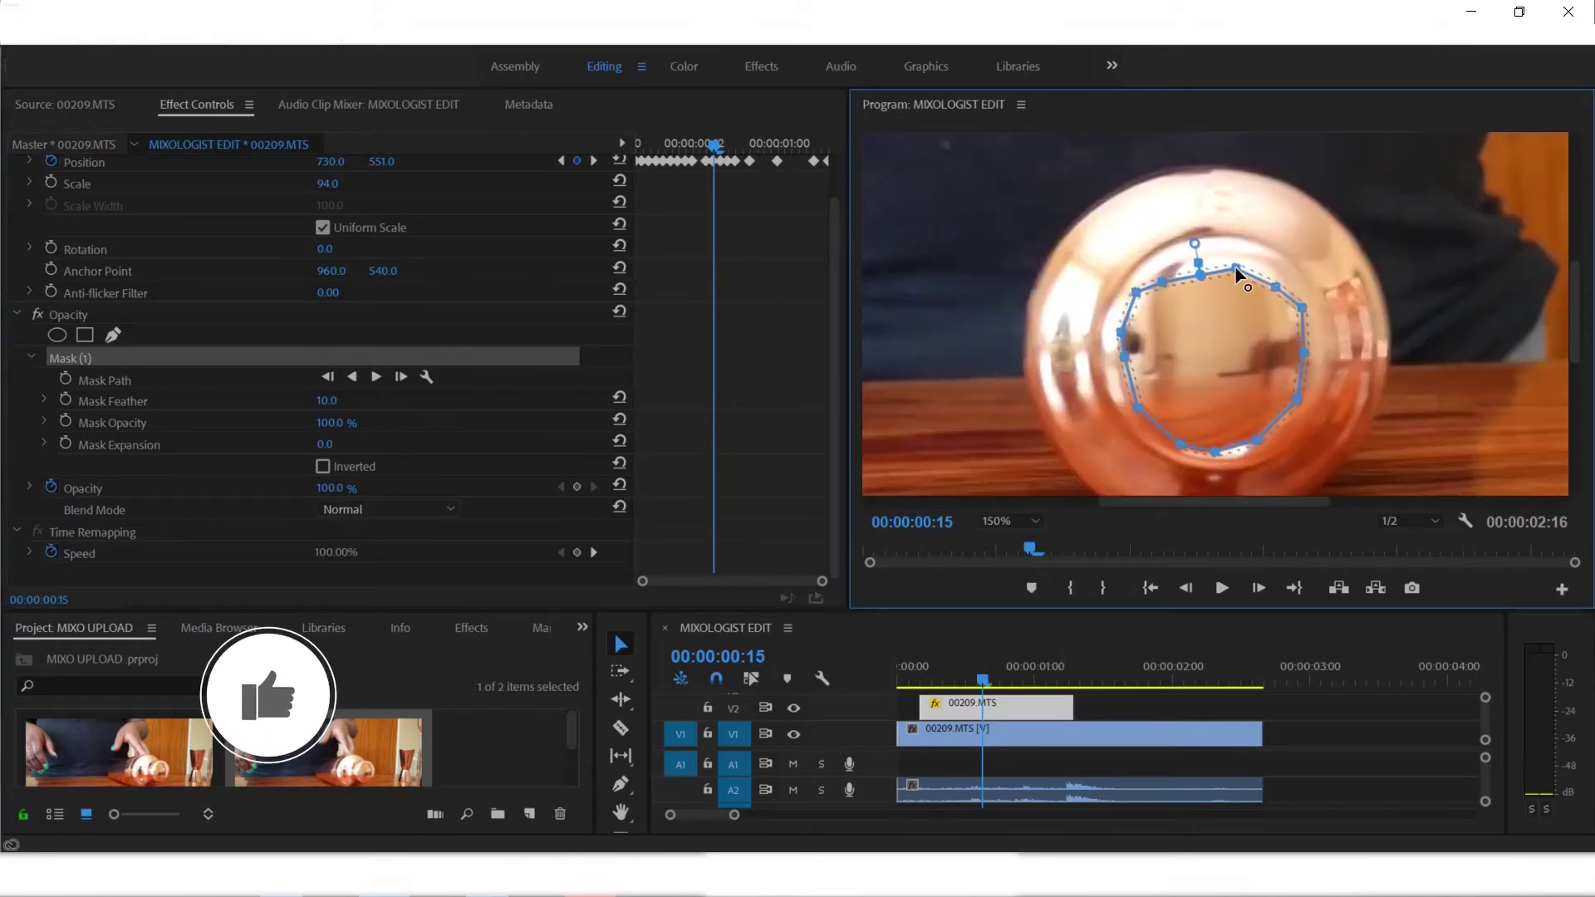
# Set the program preview zoom to 100% and adjust the held clip's position at 00:00:00:23 to cover the cap
pyautogui.click(989, 679)
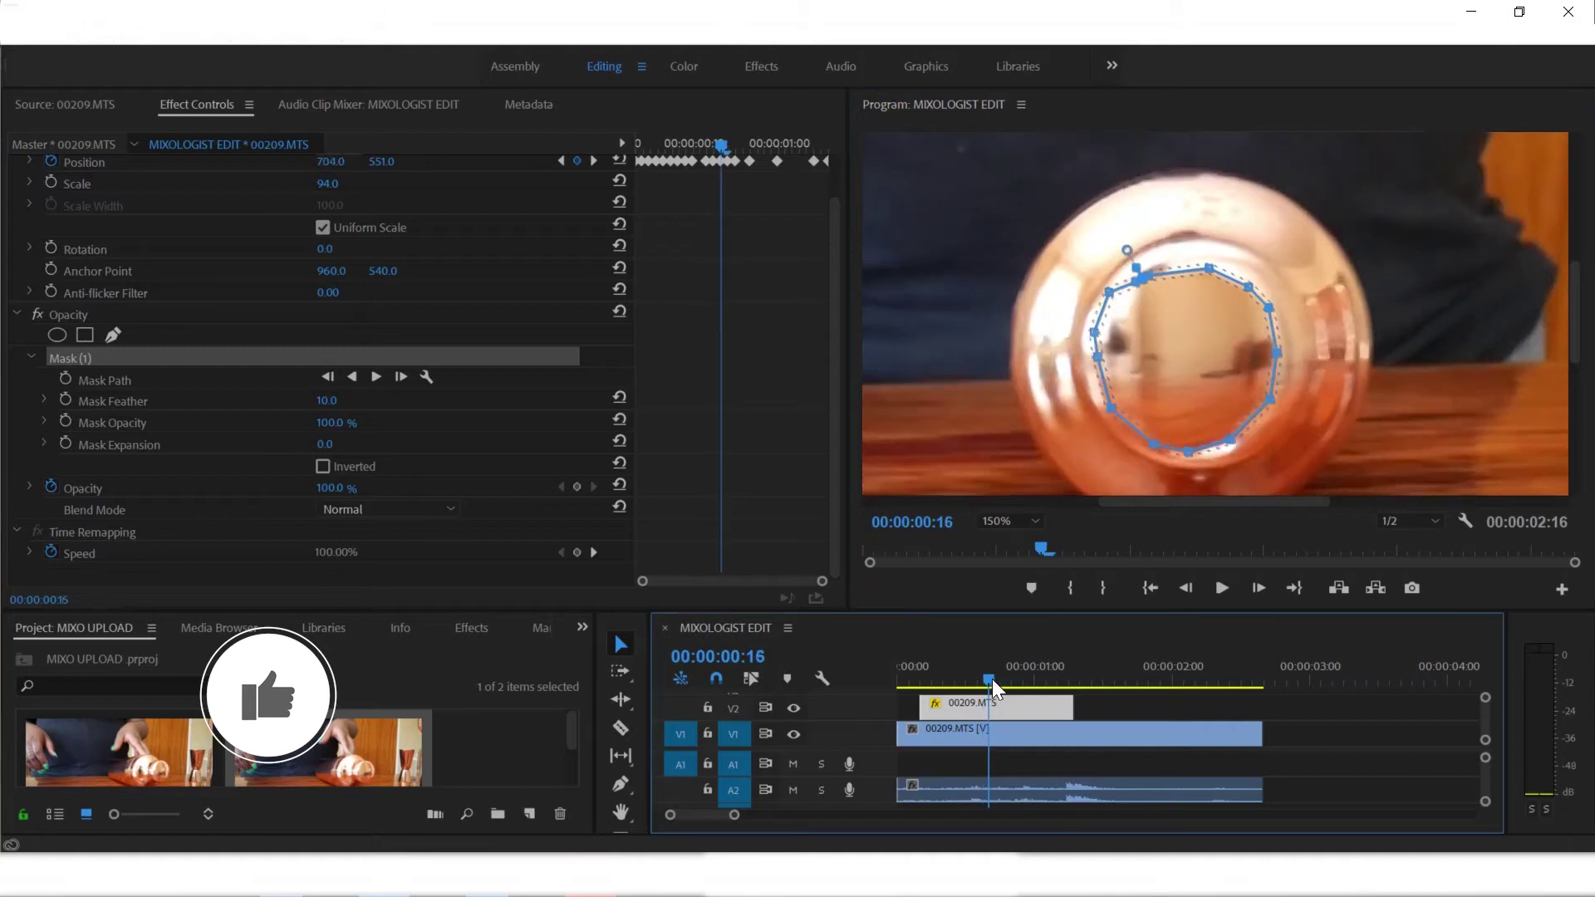
pyautogui.click(1256, 587)
pyautogui.click(1256, 586)
pyautogui.click(1256, 586)
pyautogui.click(1256, 586)
pyautogui.click(1009, 521)
pyautogui.click(1018, 655)
pyautogui.click(1256, 587)
pyautogui.scroll(2, 407, 217)
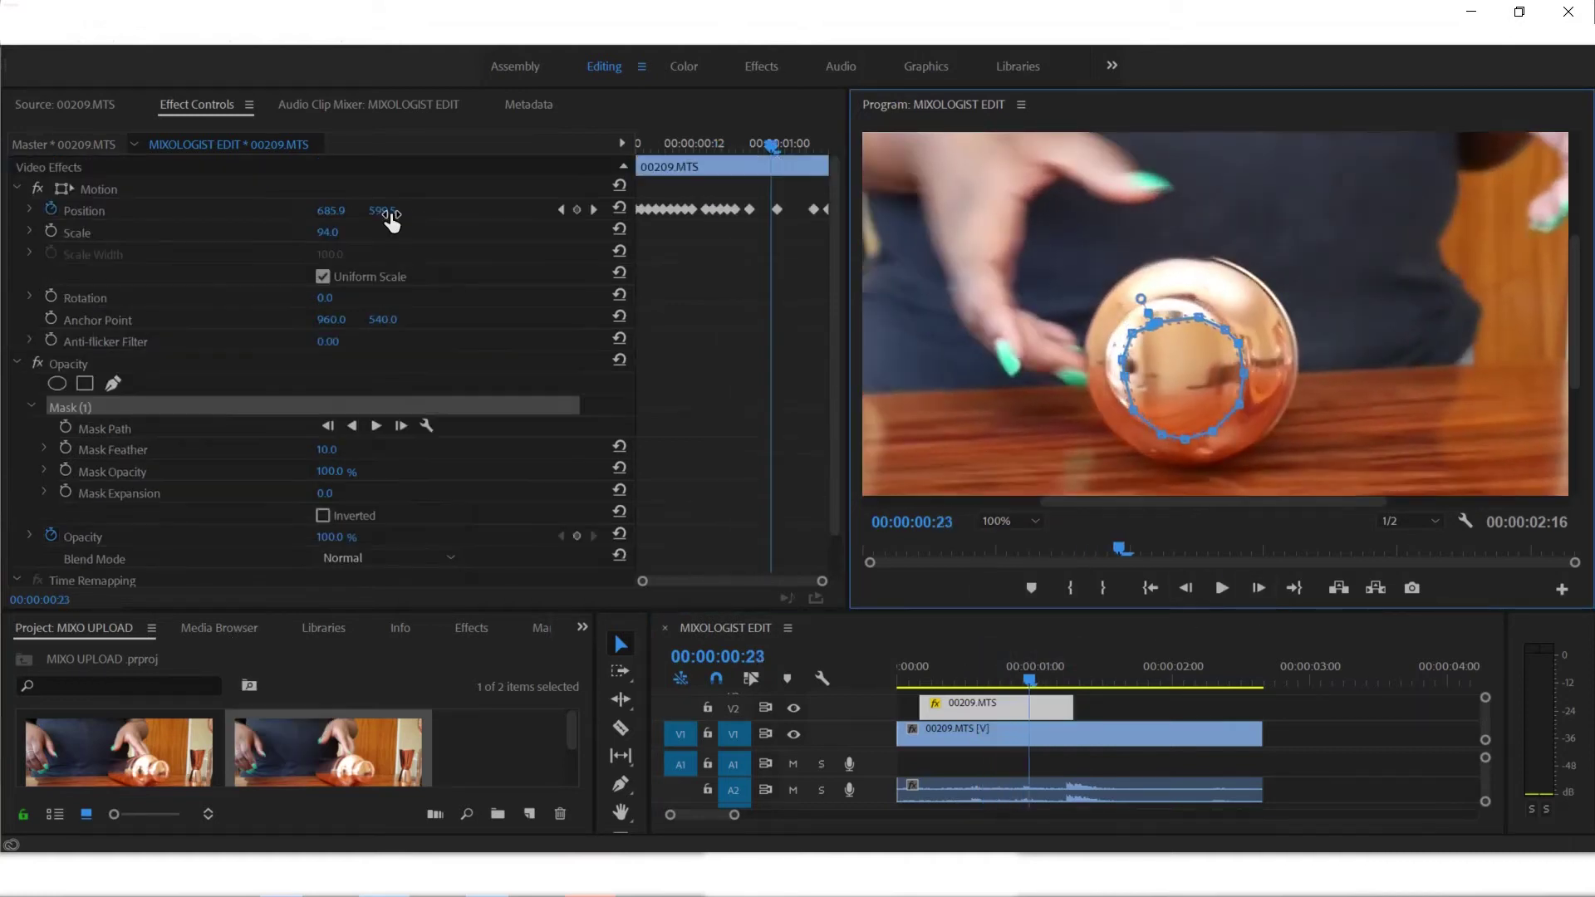
pyautogui.moveTo(334, 214); pyautogui.dragTo(394, 214)
# Keyframe the clip's position over the frames after 00:00:00:23, reaching a horizontal value of 702.5 at 00:00:01:04
pyautogui.click(1256, 587)
pyautogui.moveTo(332, 214); pyautogui.dragTo(374, 212)
pyautogui.click(1258, 587)
pyautogui.click(1257, 587)
pyautogui.click(1258, 587)
pyautogui.click(1258, 587)
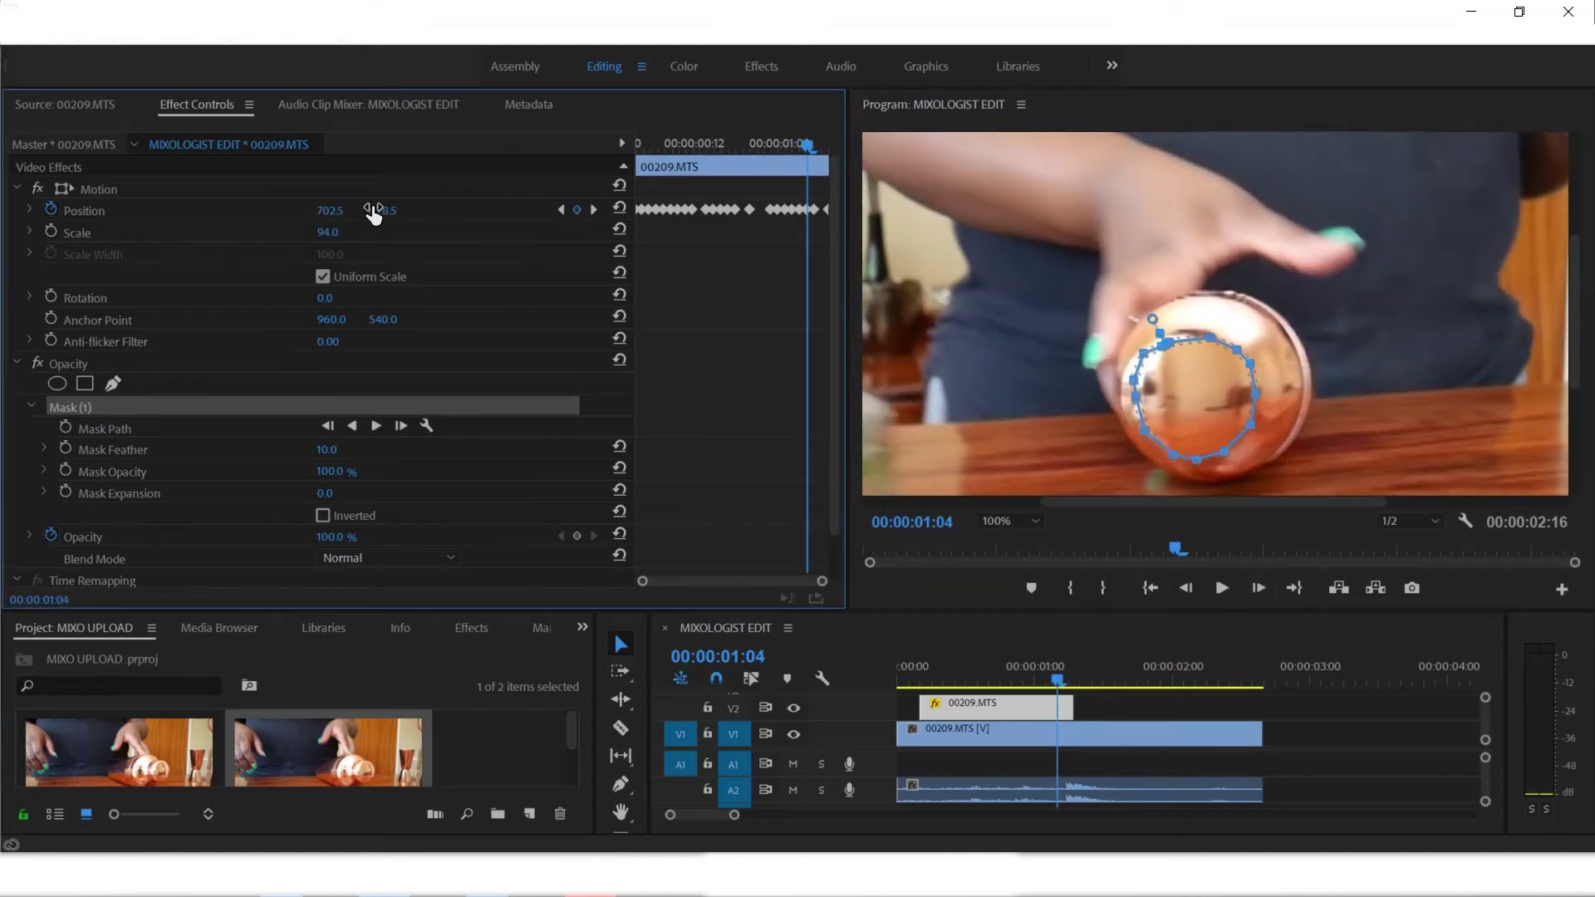
# Check the mask's alignment with the cap at 00:00:01:01 and adjust the clip's position at 00:00:01:06
pyautogui.click(1041, 675)
pyautogui.scroll(-1, 382, 182)
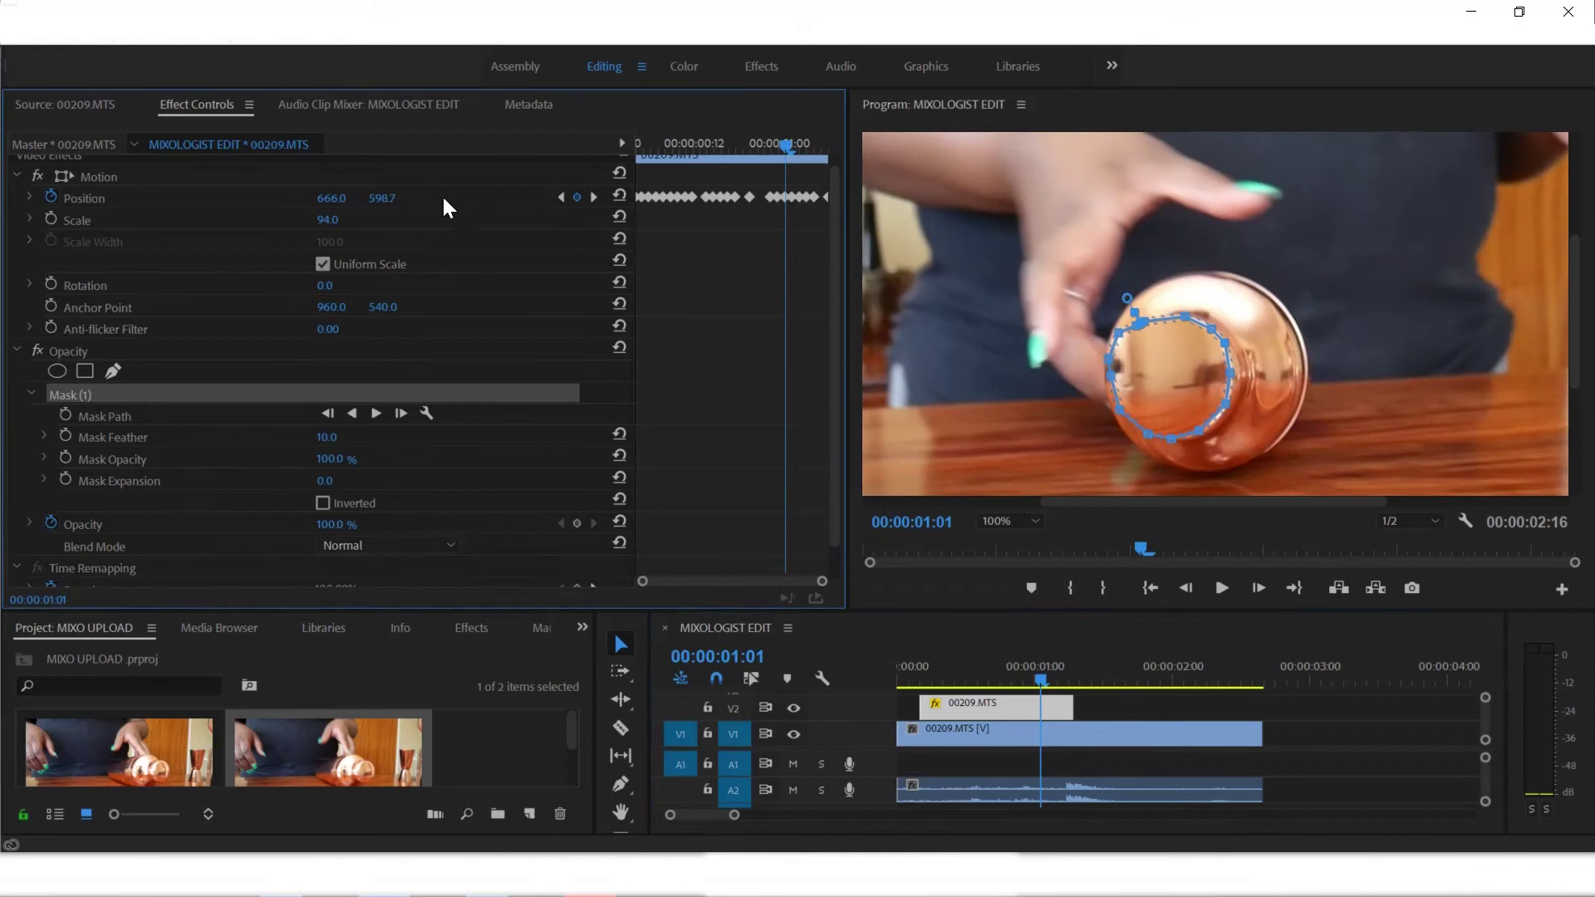
pyautogui.click(1189, 588)
pyautogui.click(1264, 587)
pyautogui.click(1264, 588)
pyautogui.click(1264, 587)
pyautogui.click(1264, 587)
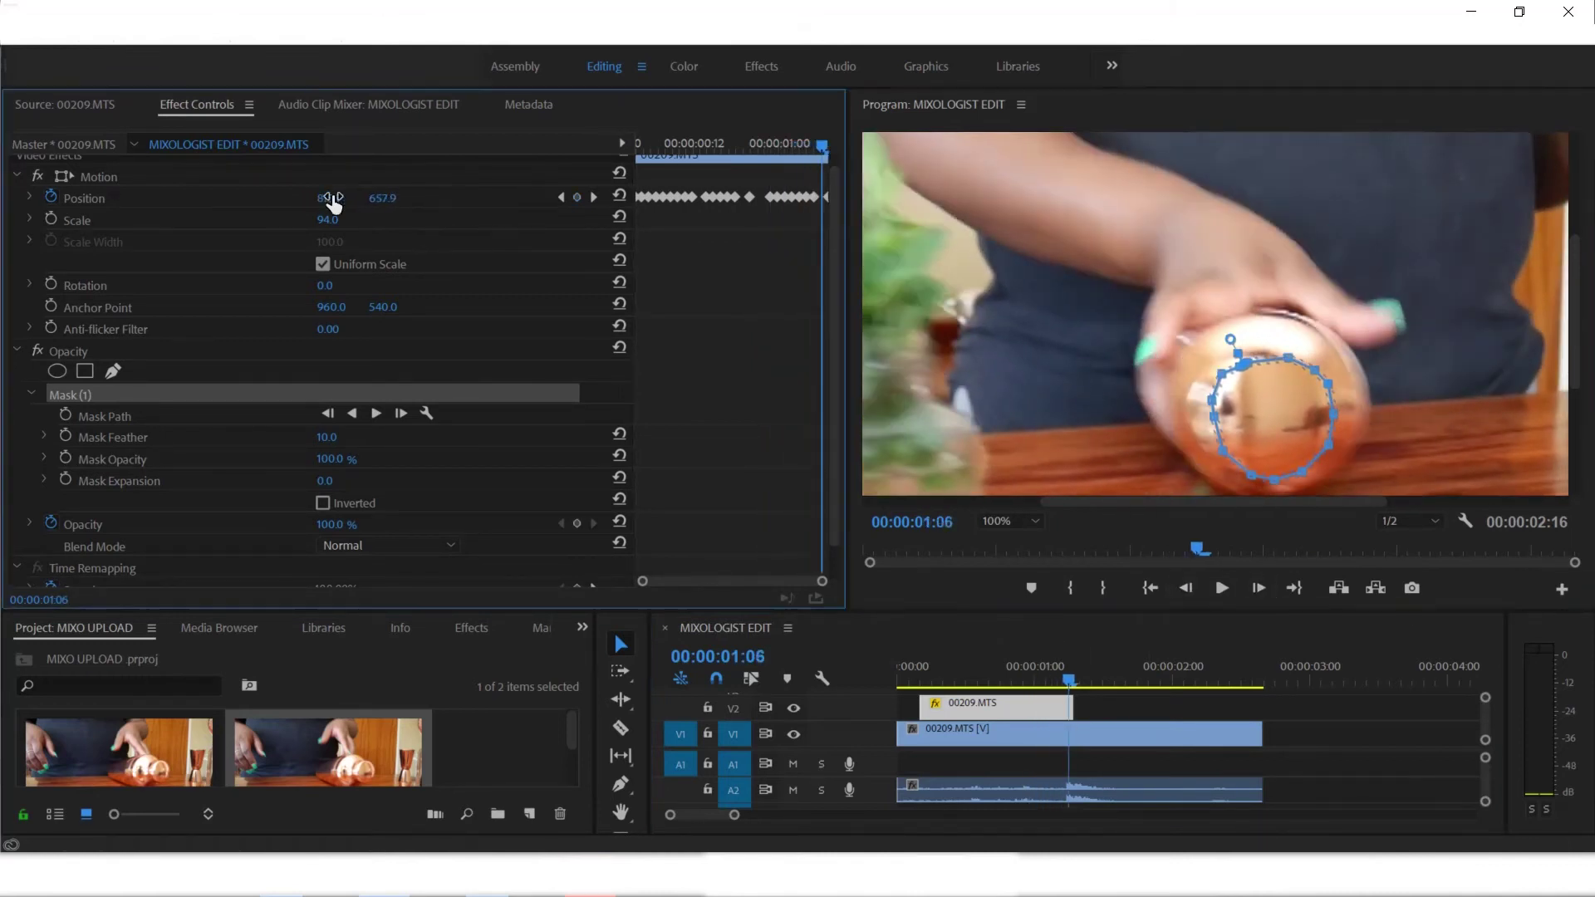
# Return to 00:00:00:04 and play through at 100% preview zoom to check that the mask follows the cap
pyautogui.click(1160, 669)
pyautogui.moveTo(1158, 669); pyautogui.dragTo(924, 672)
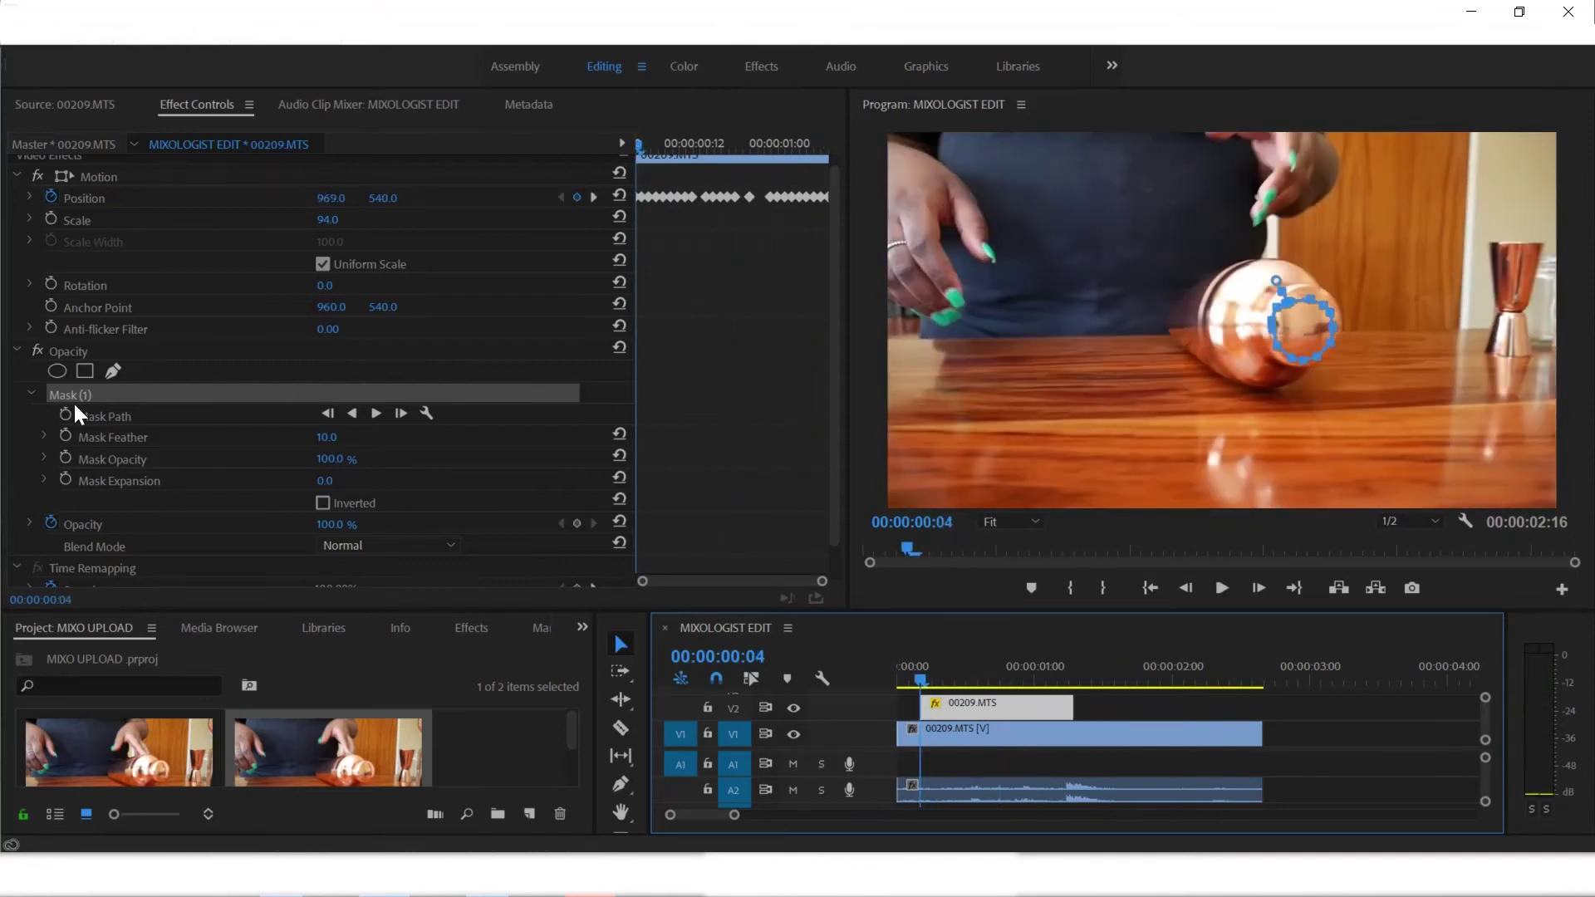
pyautogui.click(989, 521)
pyautogui.click(1015, 669)
pyautogui.click(1220, 583)
pyautogui.press('Left')
pyautogui.press('Left')
pyautogui.press('Left')
pyautogui.press('Left')
pyautogui.press('Left')
pyautogui.press('Left')
pyautogui.press('Left')
pyautogui.press('Left')
pyautogui.press('Left')
pyautogui.press('Left')
pyautogui.press('Left')
pyautogui.press('Left')
pyautogui.press('Left')
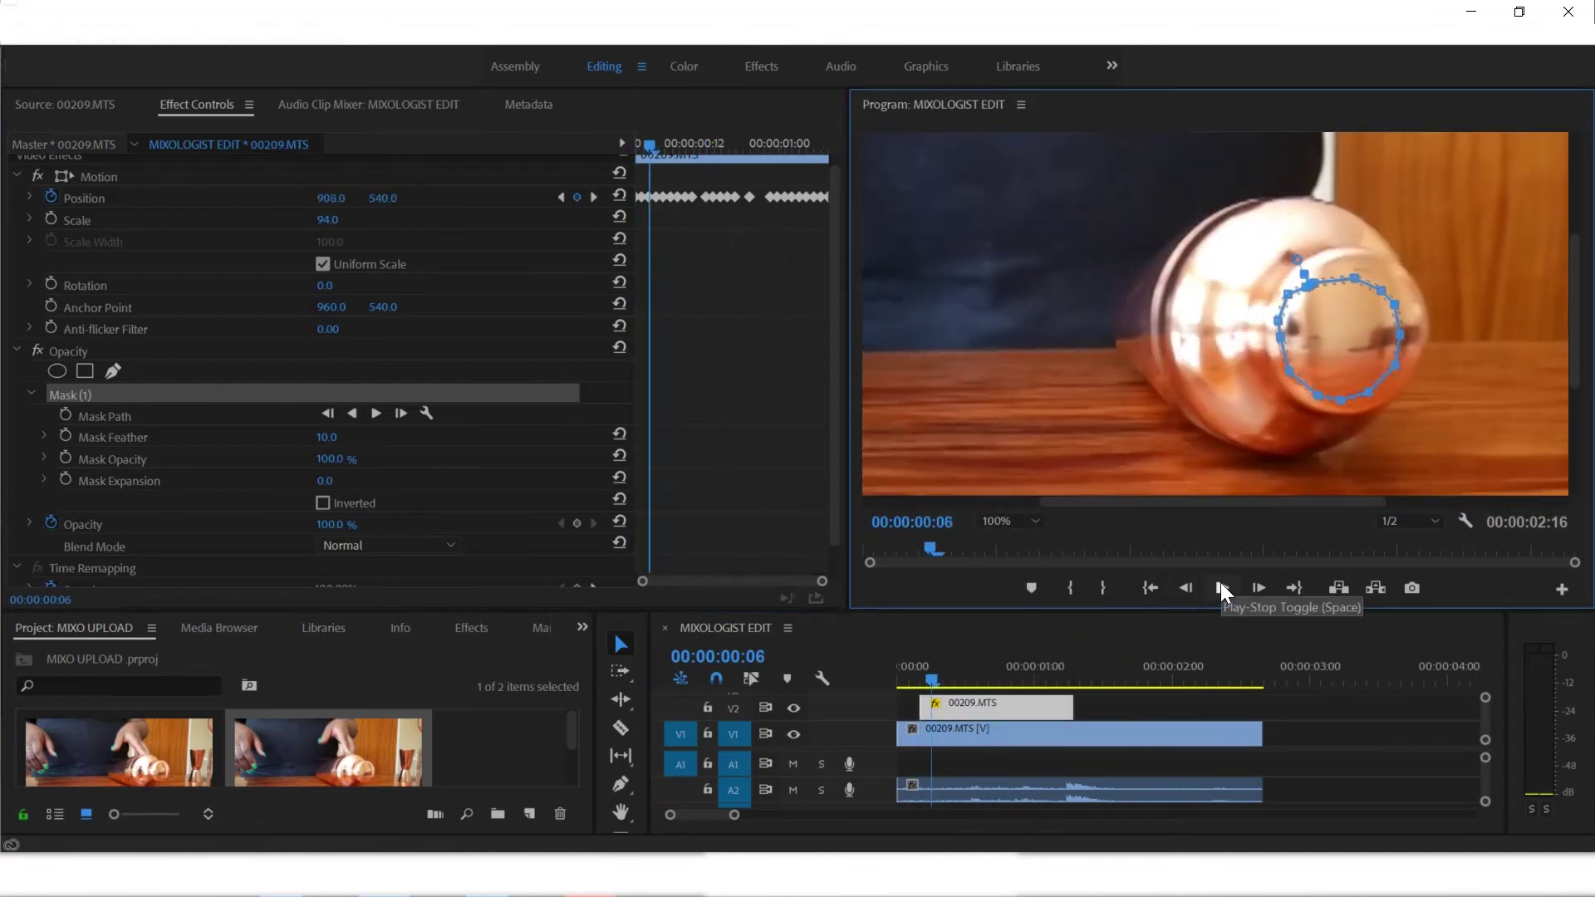
pyautogui.press('Right')
pyautogui.press('Right')
pyautogui.press('Right')
pyautogui.press('Right')
pyautogui.press('Right')
pyautogui.press('Right')
pyautogui.press('Right')
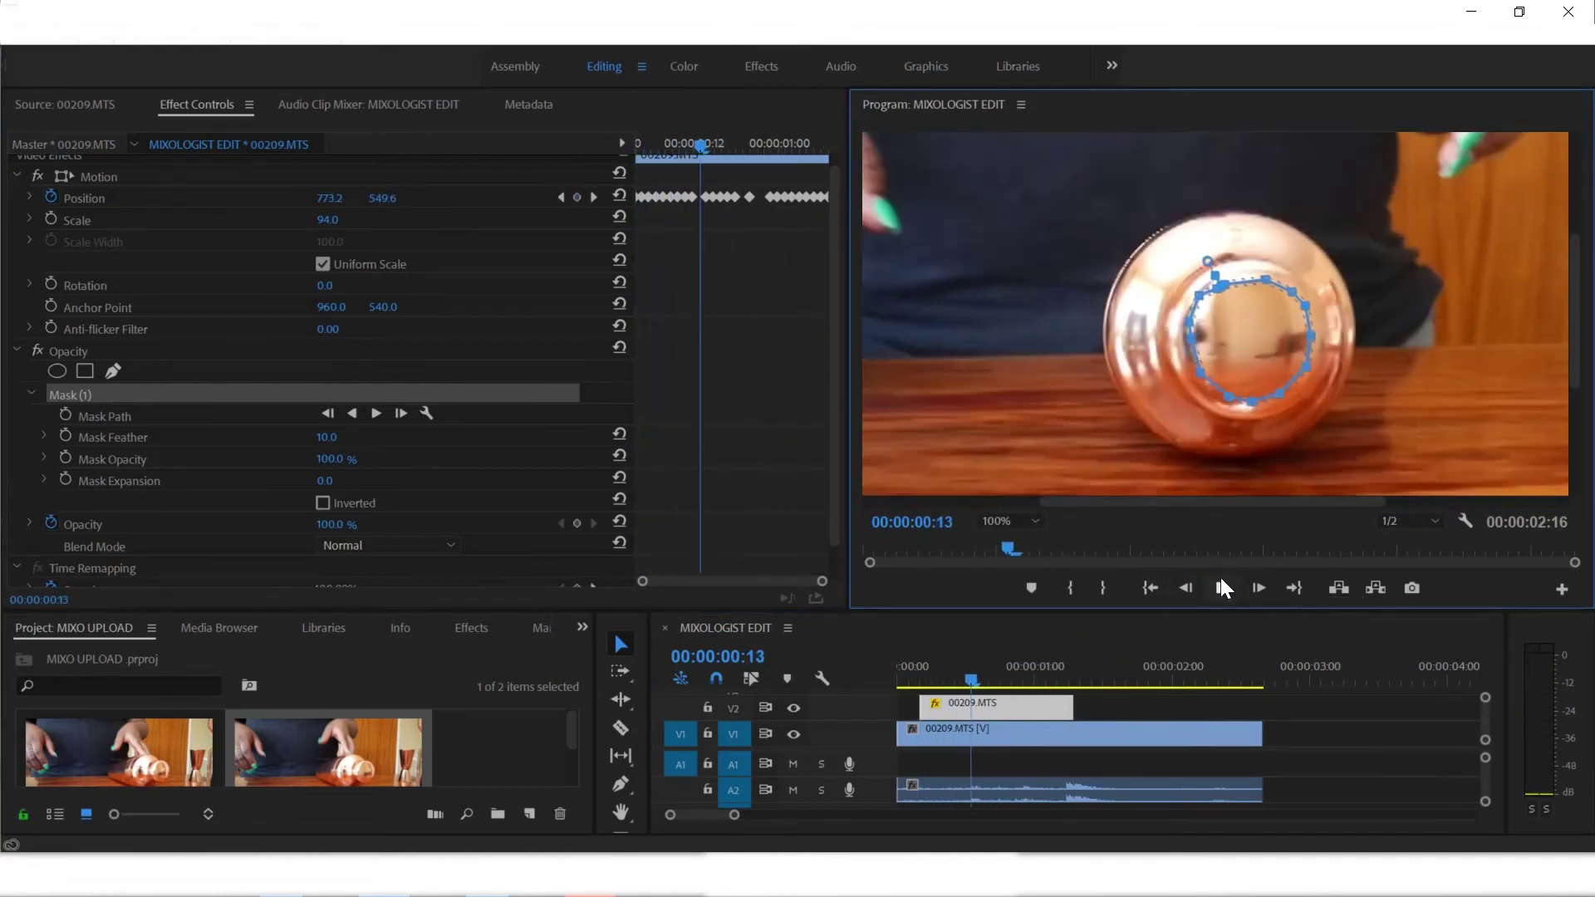
pyautogui.click(1220, 591)
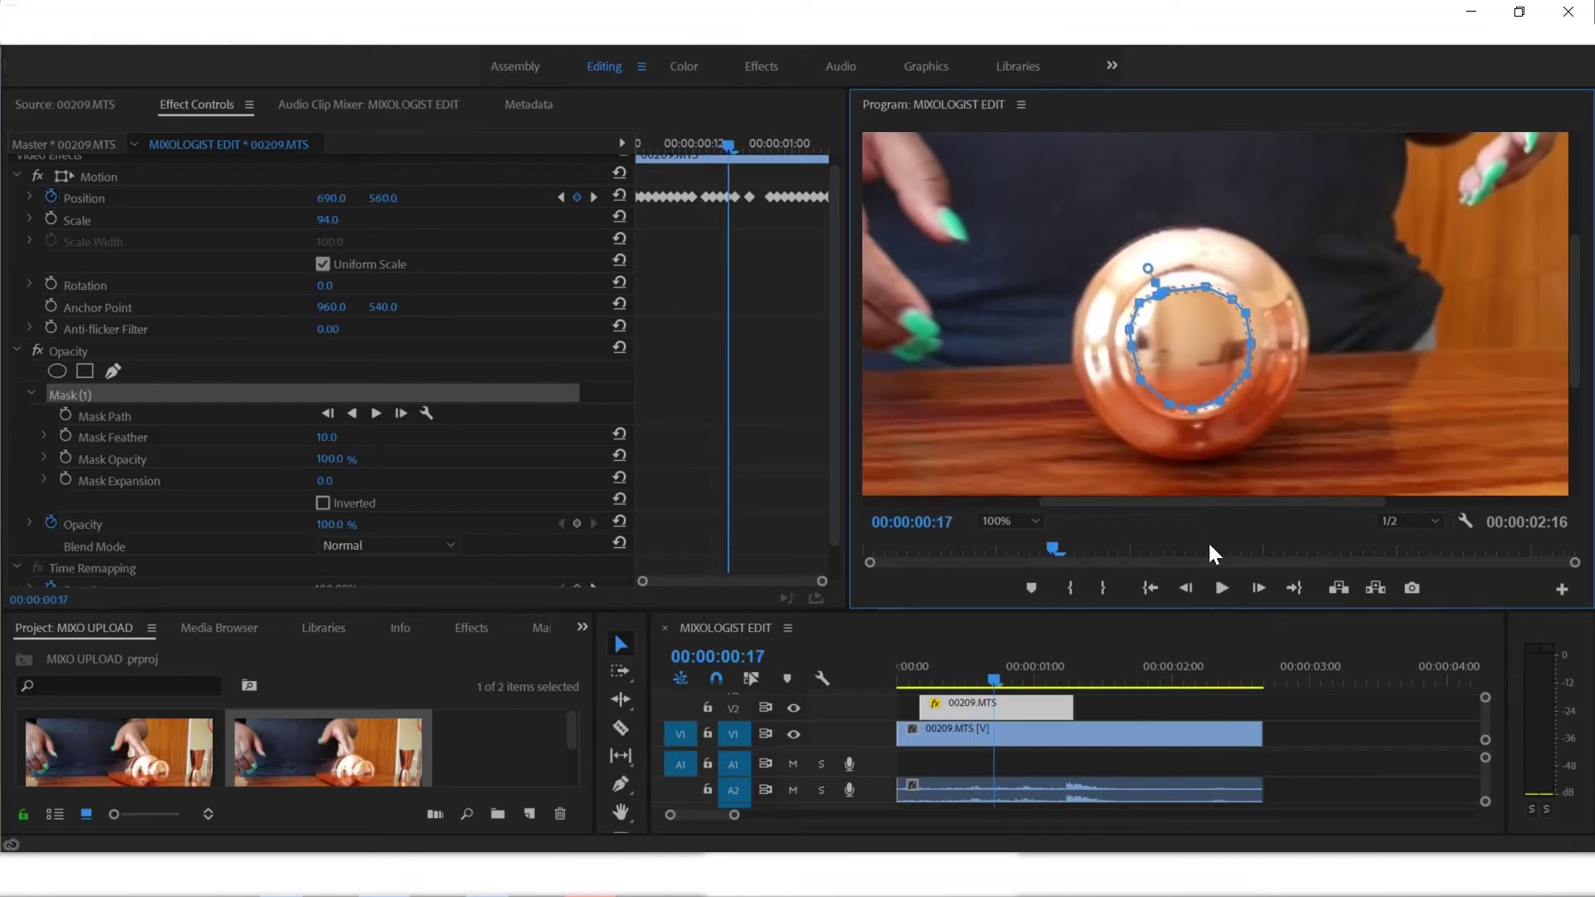
pyautogui.click(1214, 587)
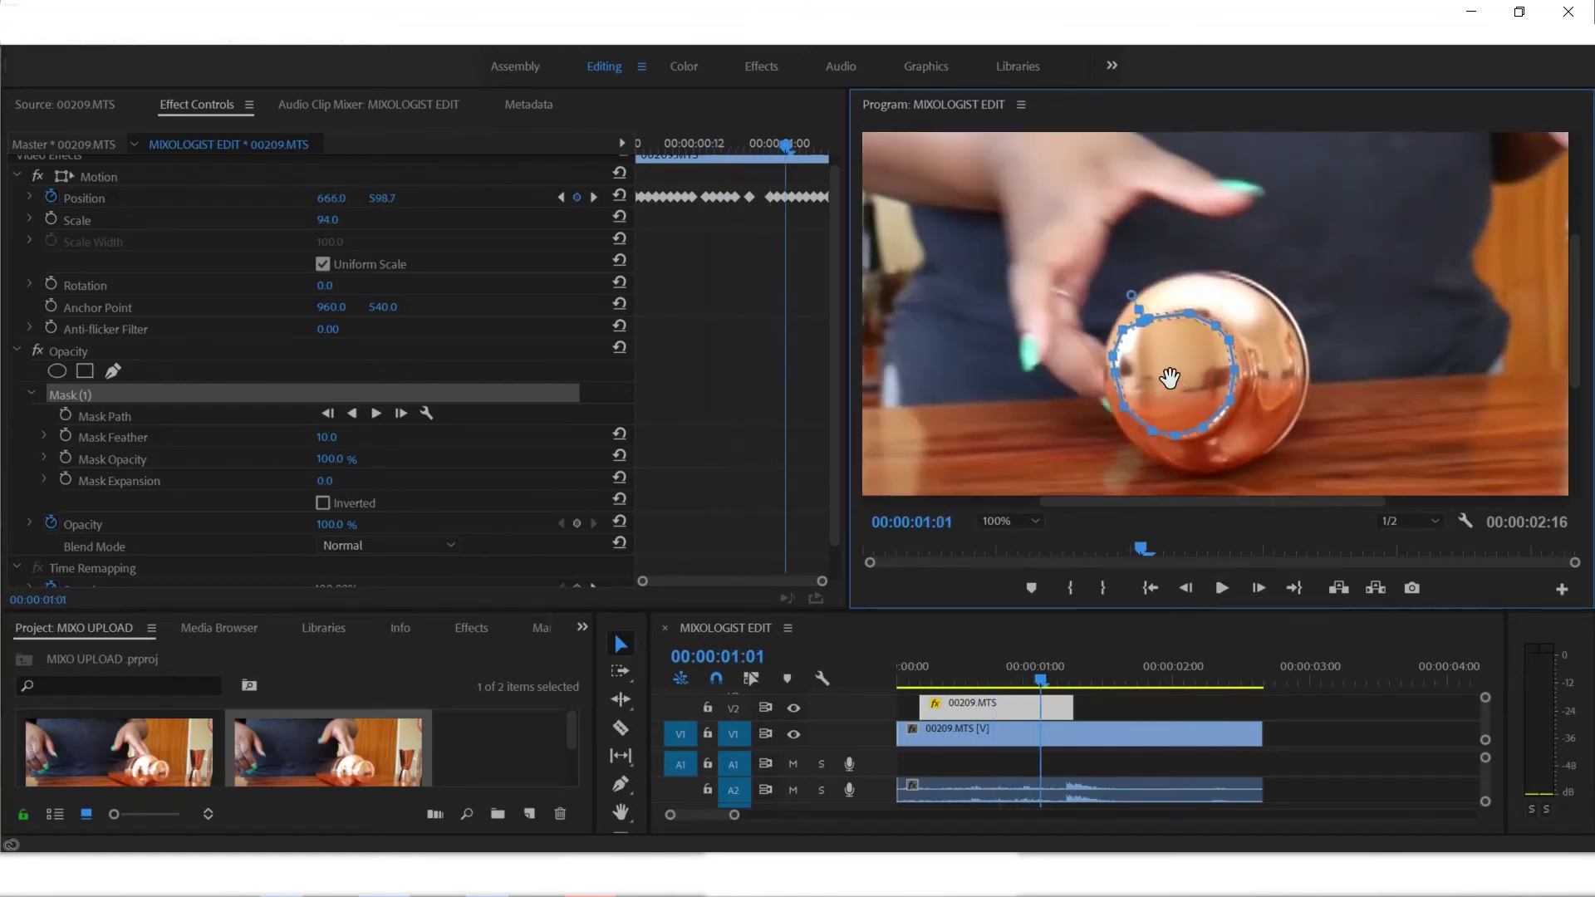
# Step through the frames from 00:00:01:01 to 00:00:01:05 and set the clip's vertical position to 622.7 at 00:00:01:03
pyautogui.press('Right')
pyautogui.press('Right')
pyautogui.press('Right')
pyautogui.press('Left')
pyautogui.press('Left')
pyautogui.press('Left')
pyautogui.press('Right')
pyautogui.press('Right')
pyautogui.press('Right')
pyautogui.press('Right')
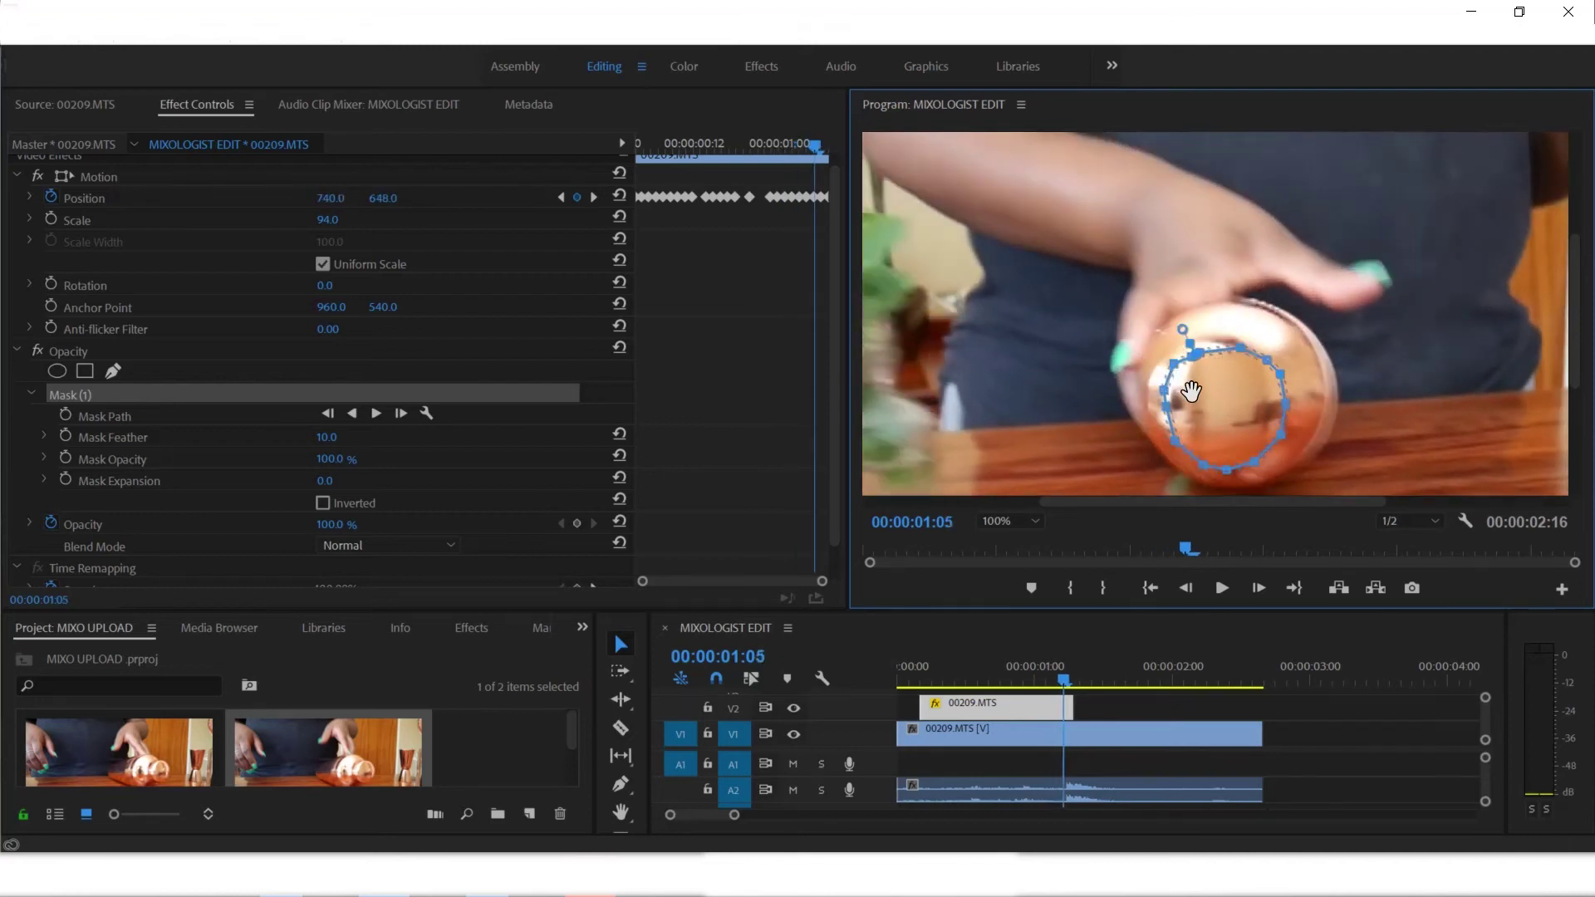
pyautogui.press('Left')
pyautogui.press('Left')
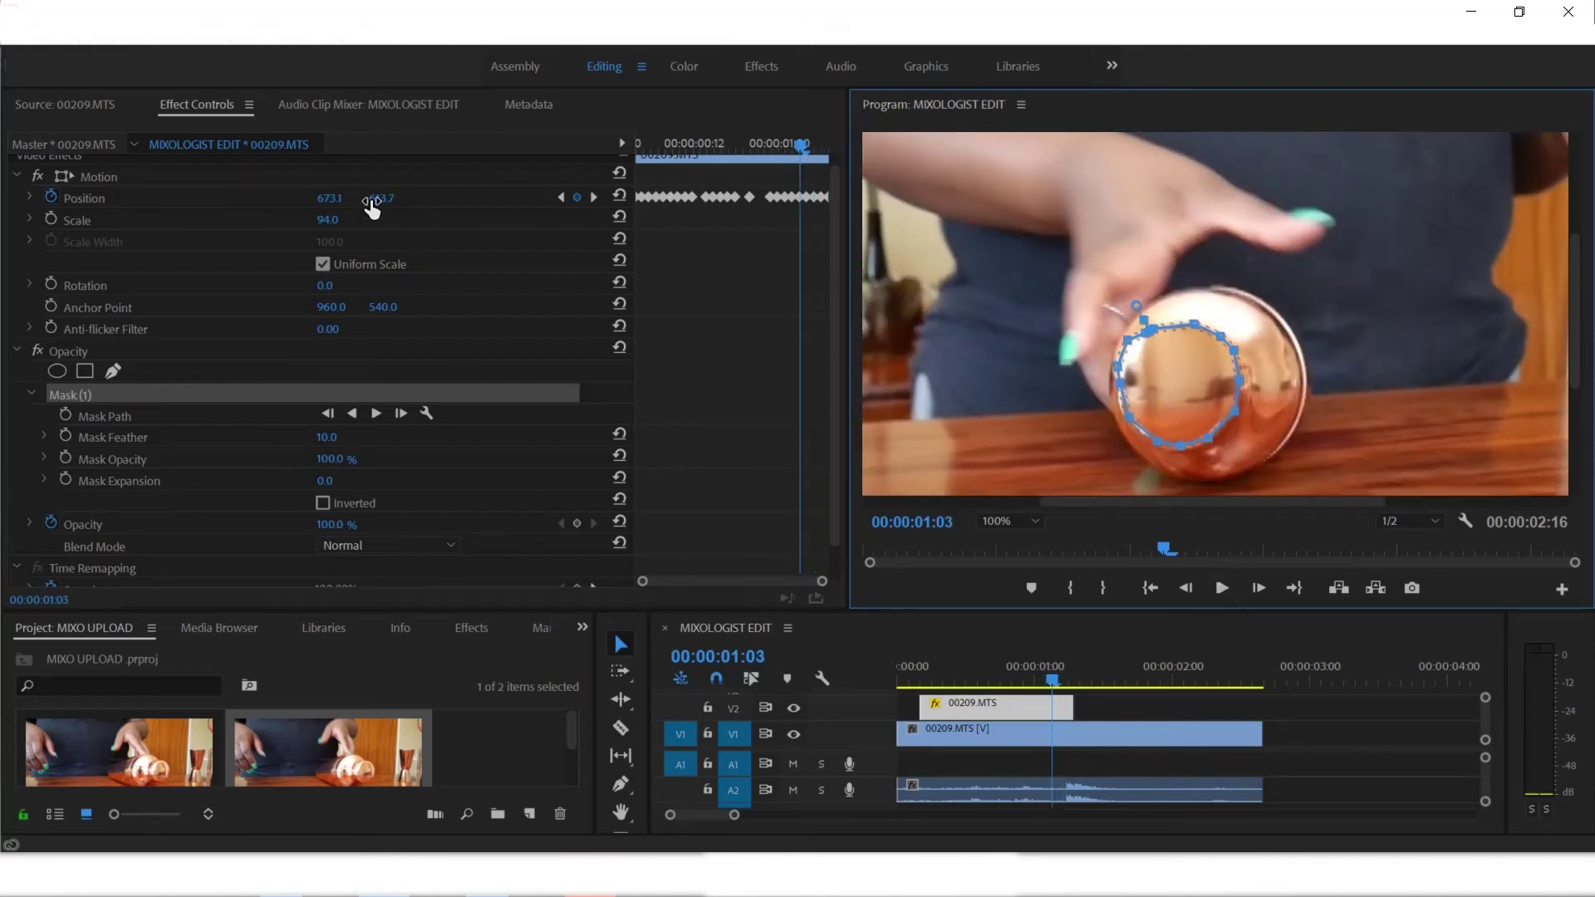
pyautogui.moveTo(373, 209); pyautogui.dragTo(389, 208)
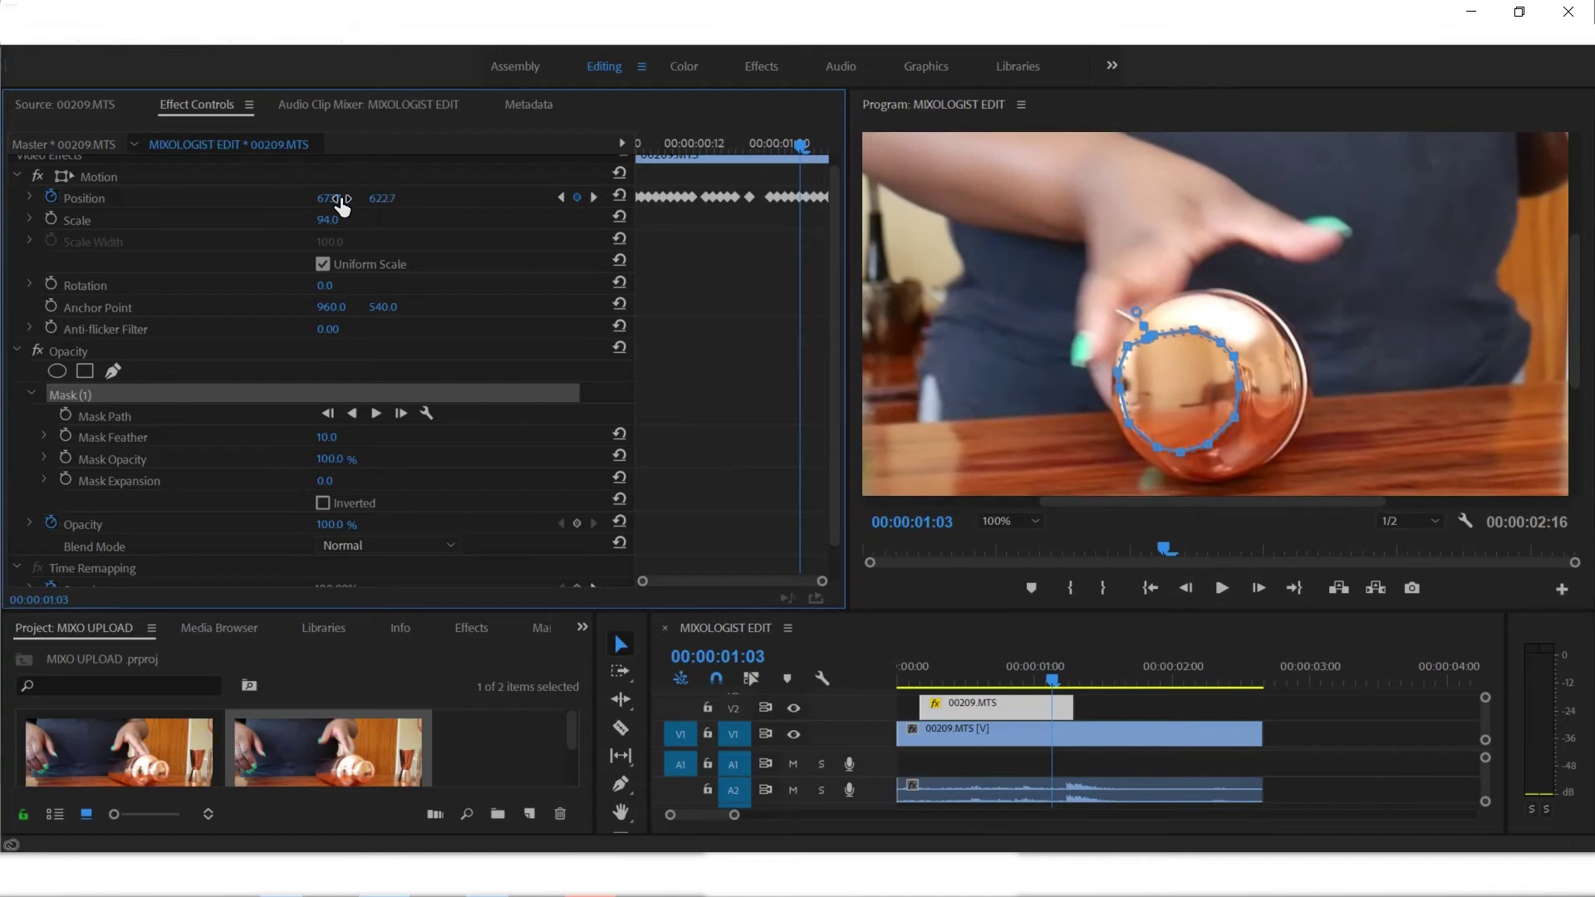
# Step forward to 00:00:01:07 and split the V1 clip there with the Razor tool
pyautogui.click(1258, 587)
pyautogui.click(1259, 587)
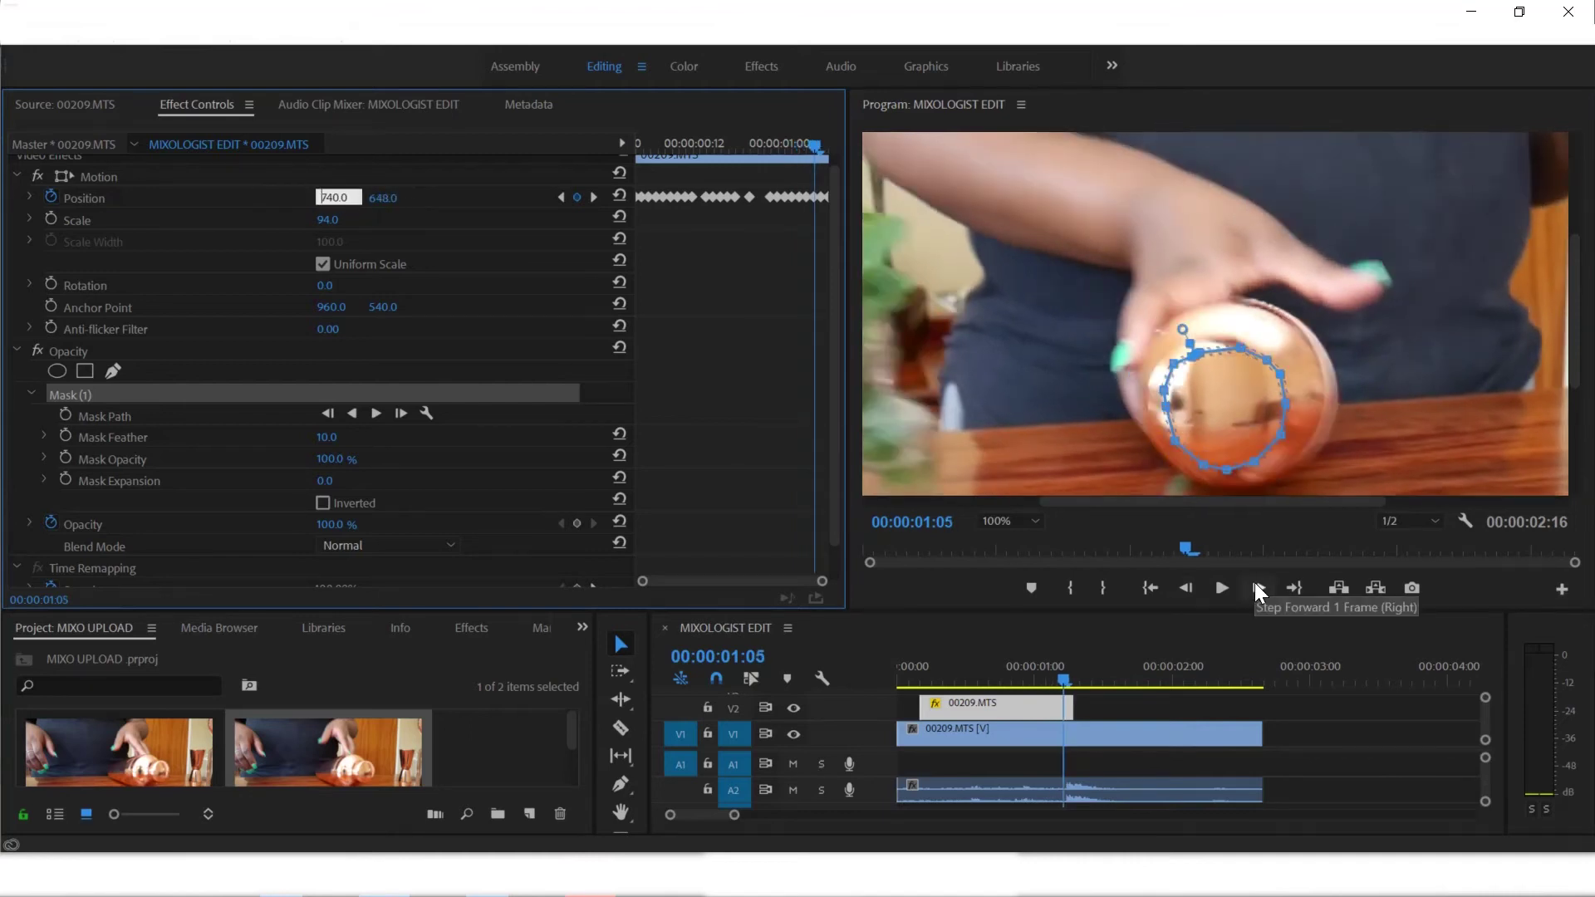
pyautogui.click(1258, 587)
pyautogui.click(1256, 586)
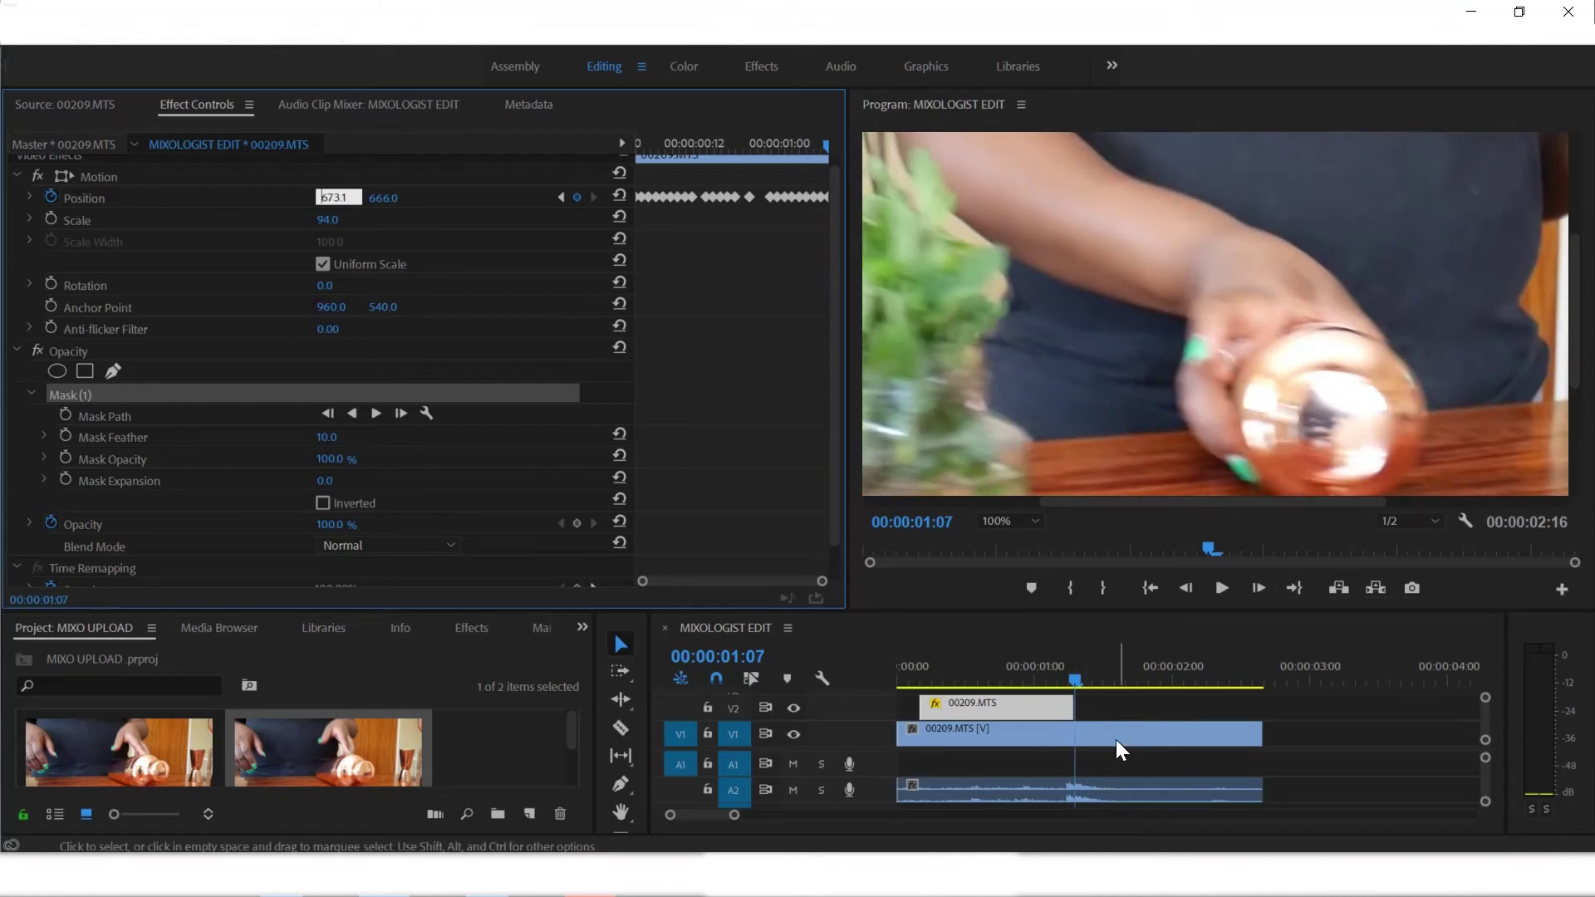
pyautogui.click(621, 729)
pyautogui.click(1072, 733)
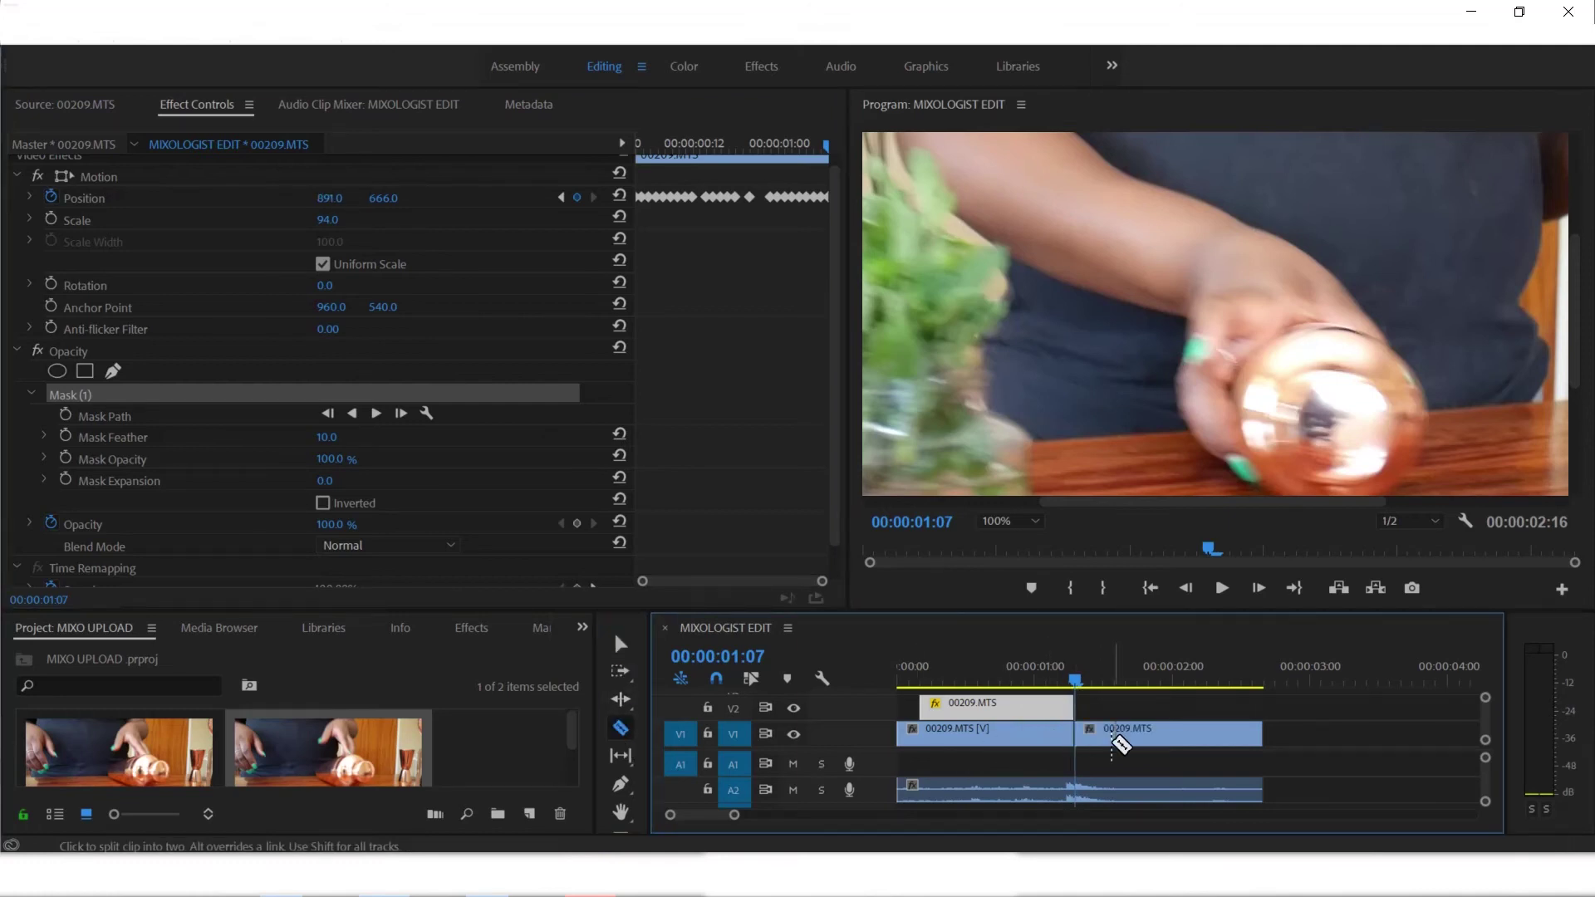
# Set the speed of the V1 clip segment after the cut to 250%
pyautogui.moveTo(1097, 692)
pyautogui.mouseDown()
pyautogui.moveTo(1185, 686)
pyautogui.moveTo(1108, 689)
pyautogui.mouseUp()
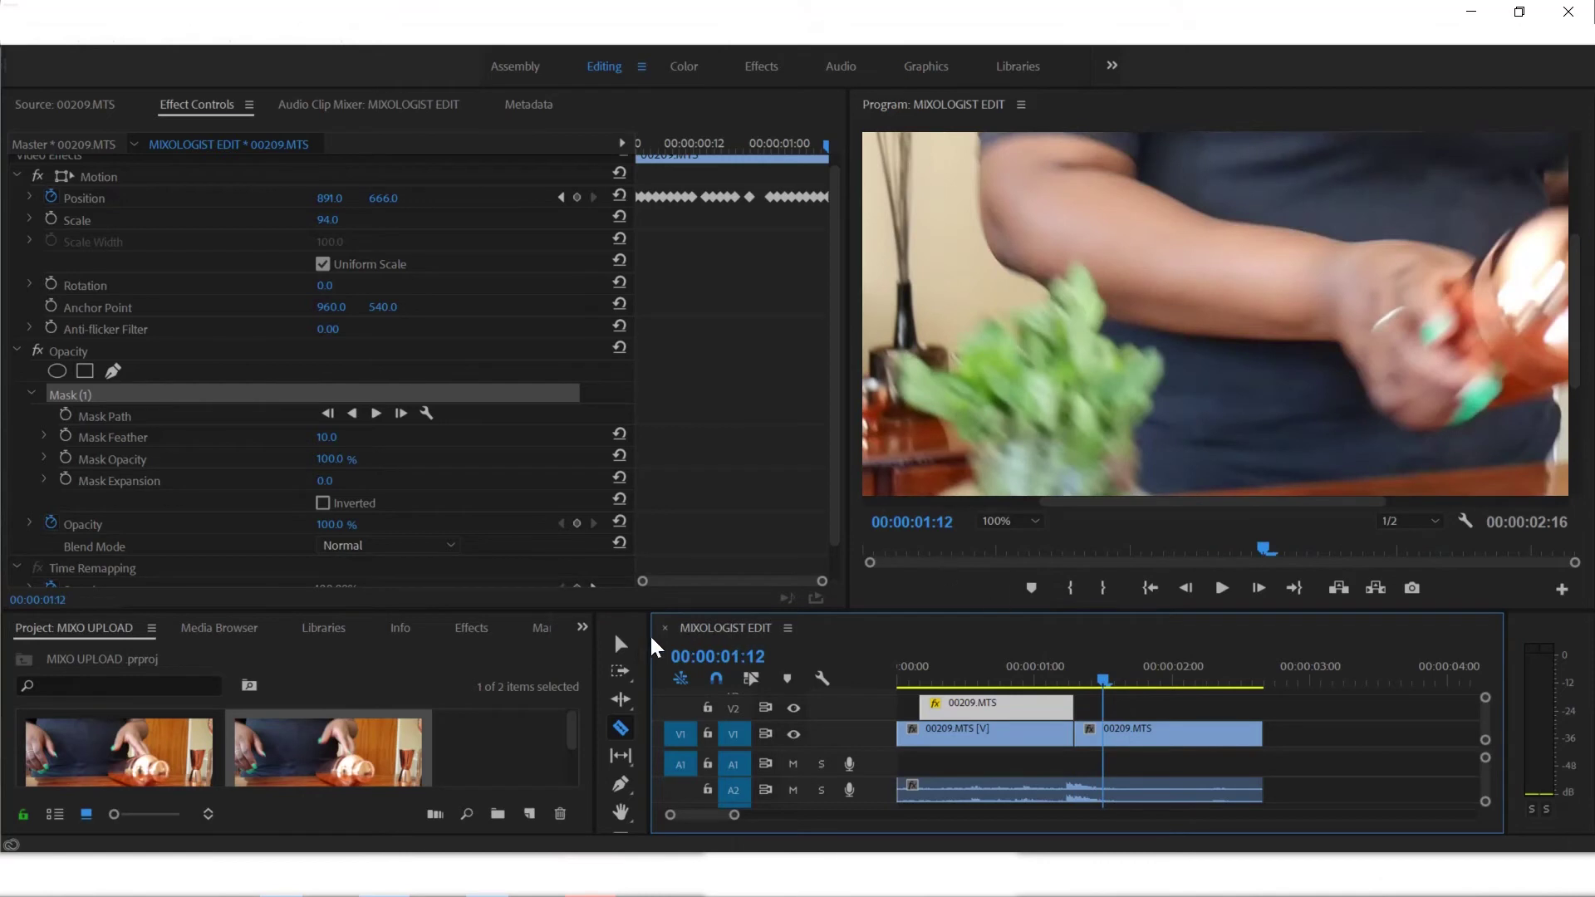
pyautogui.press('v')
pyautogui.click(1204, 735)
pyautogui.rightClick(1204, 730)
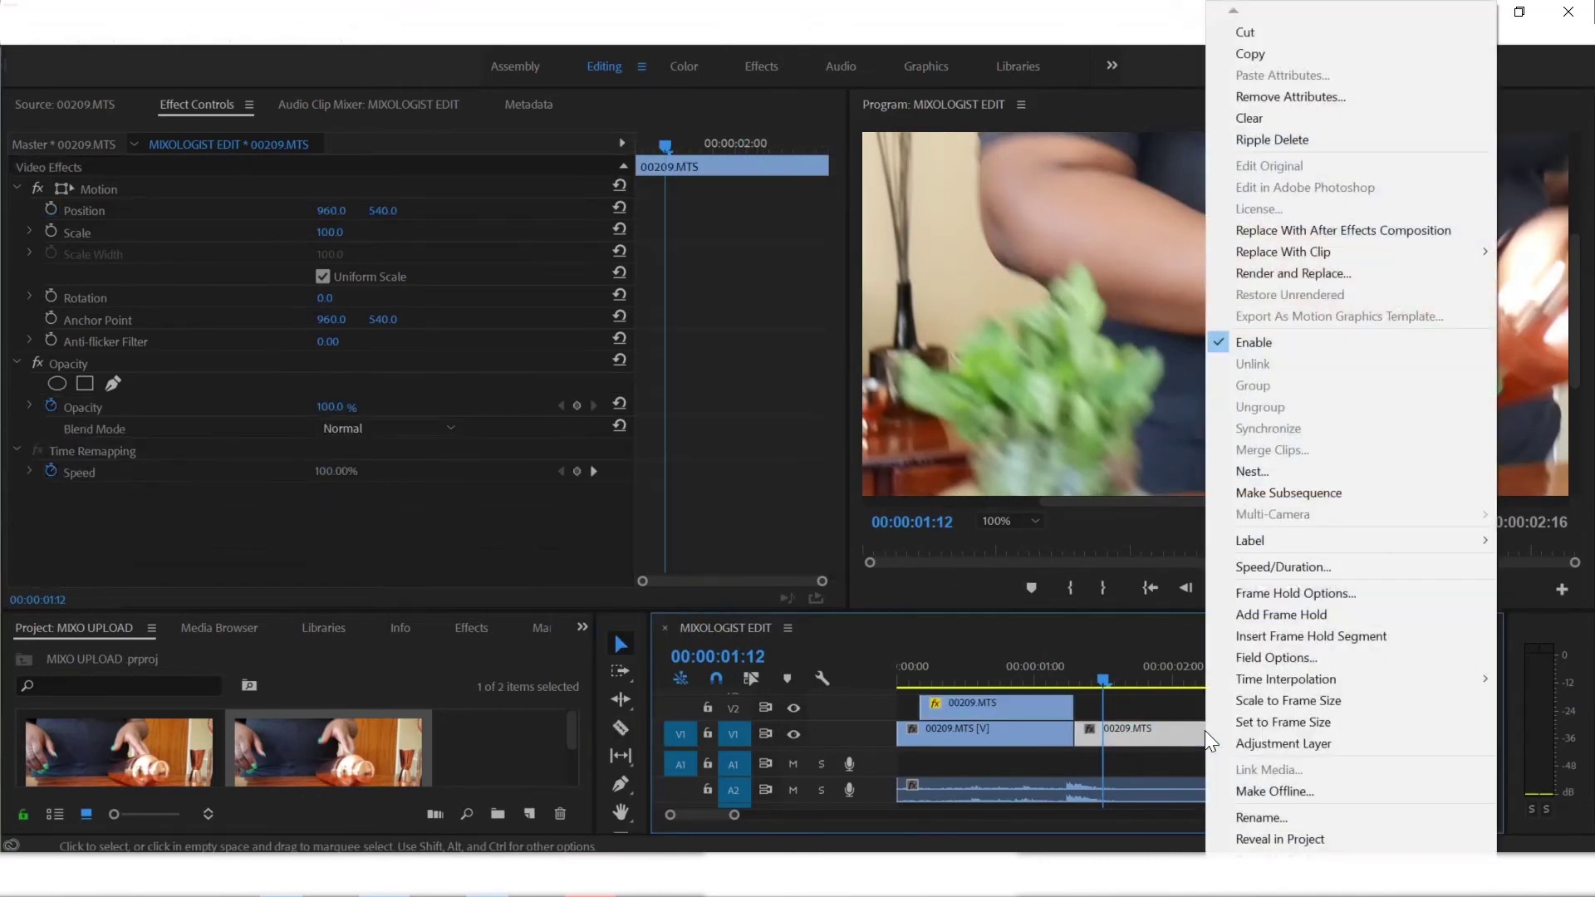
pyautogui.click(1287, 567)
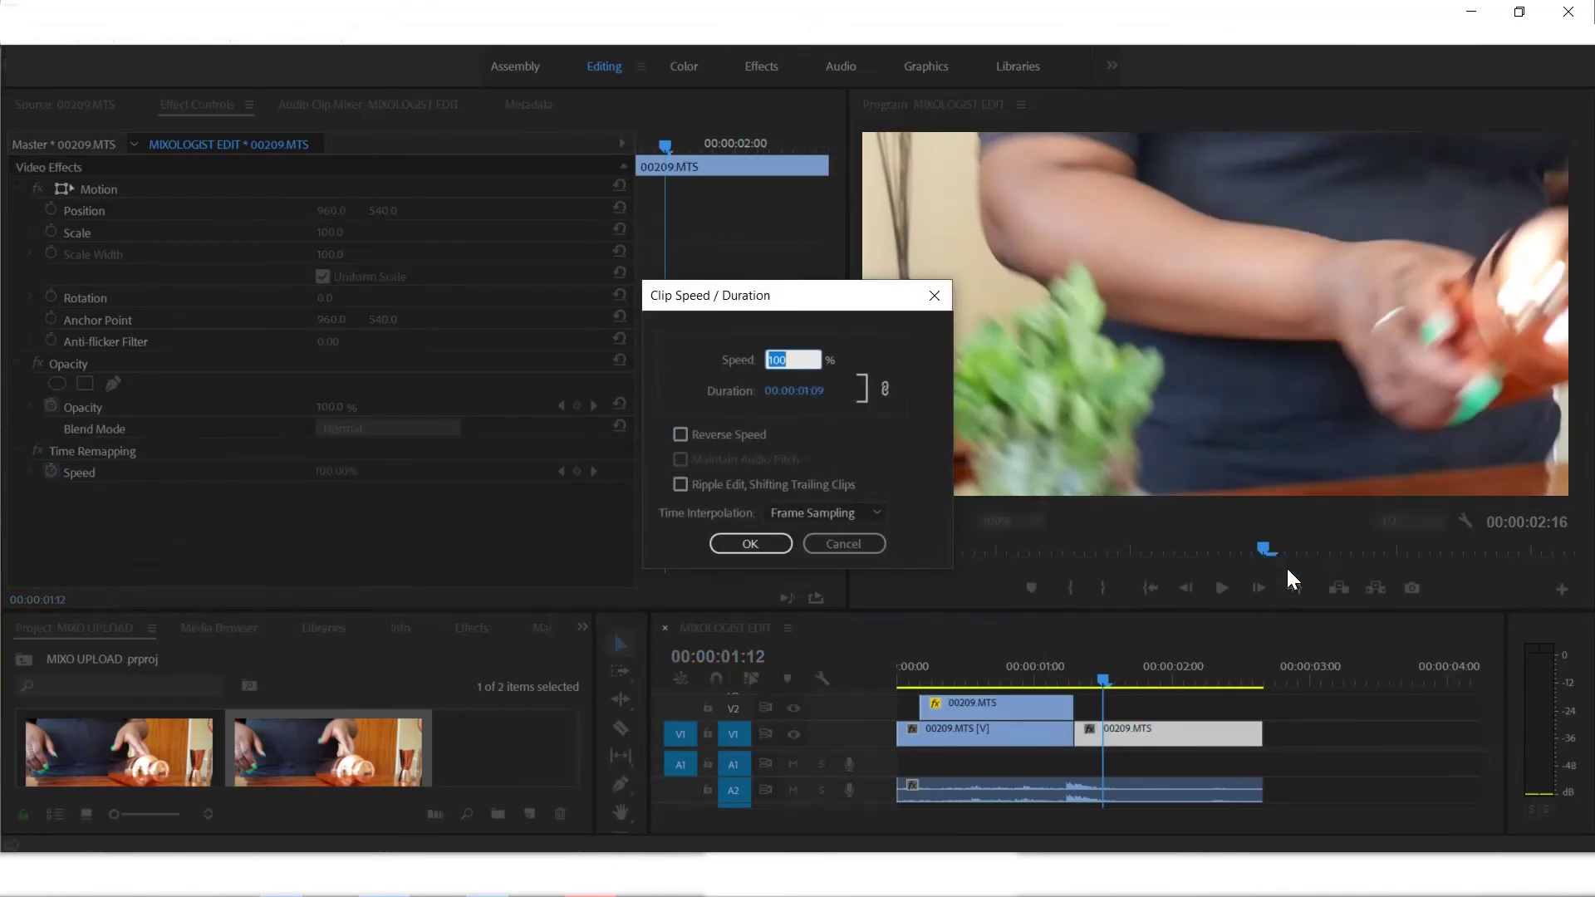
pyautogui.write('250')
pyautogui.click(737, 551)
# Trim the end of the A2 audio clip to shortly after the V1 cut
pyautogui.click(1203, 795)
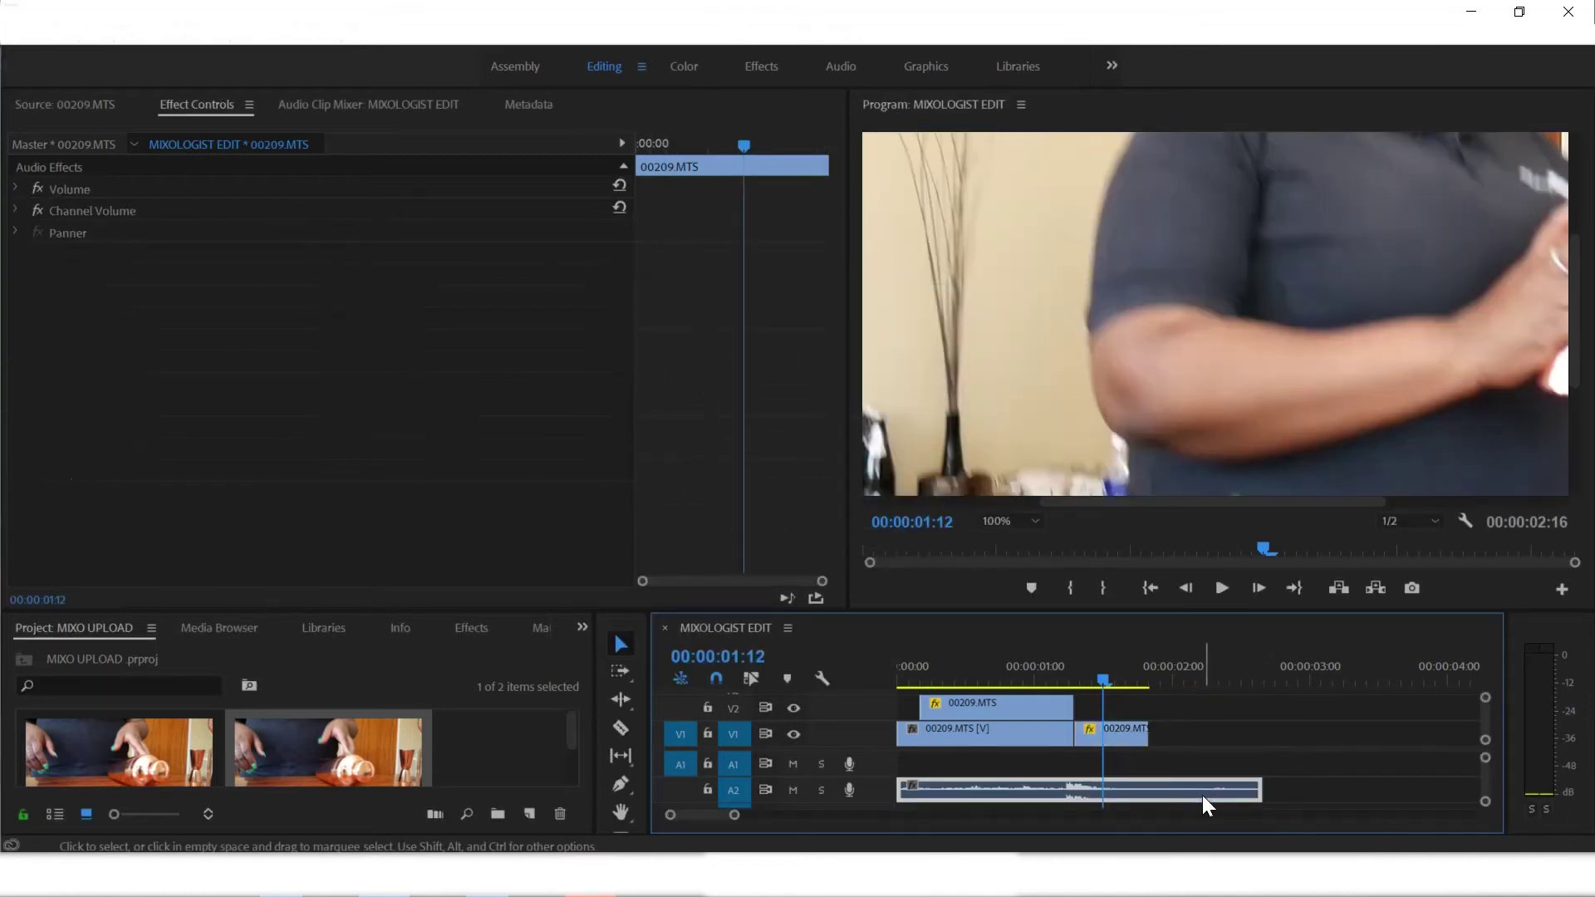
pyautogui.moveTo(1262, 789); pyautogui.dragTo(1073, 789)
pyautogui.moveTo(1102, 678); pyautogui.dragTo(1064, 678)
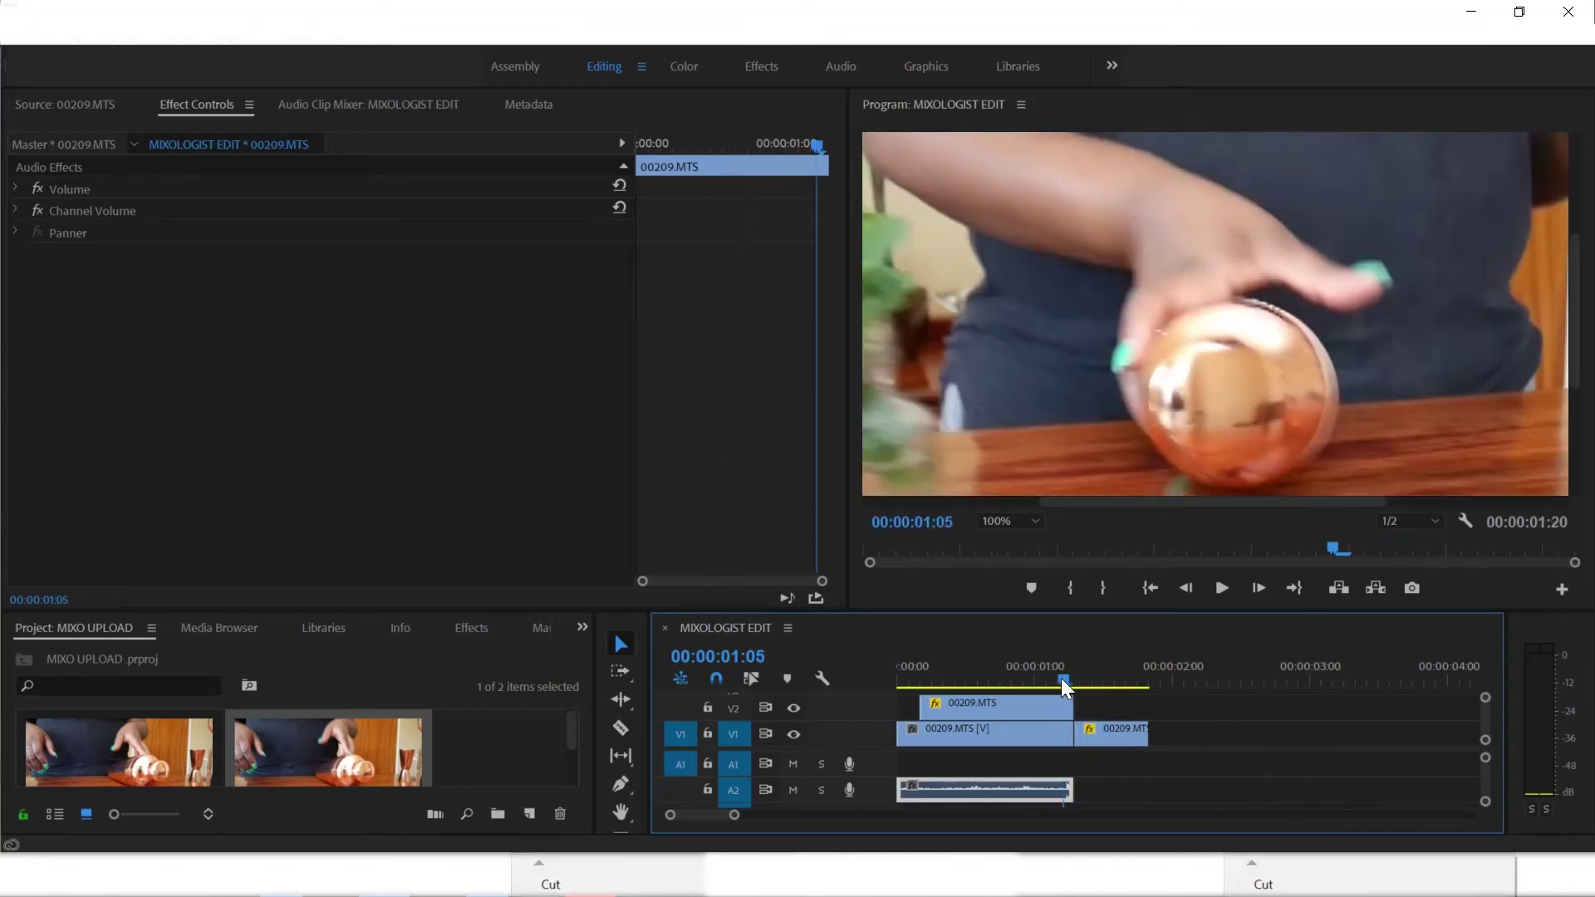
pyautogui.moveTo(1084, 793); pyautogui.dragTo(1095, 789)
# Set the program preview zoom to Fit and play the sequence across the cut to review the sped-up segment
pyautogui.click(1054, 678)
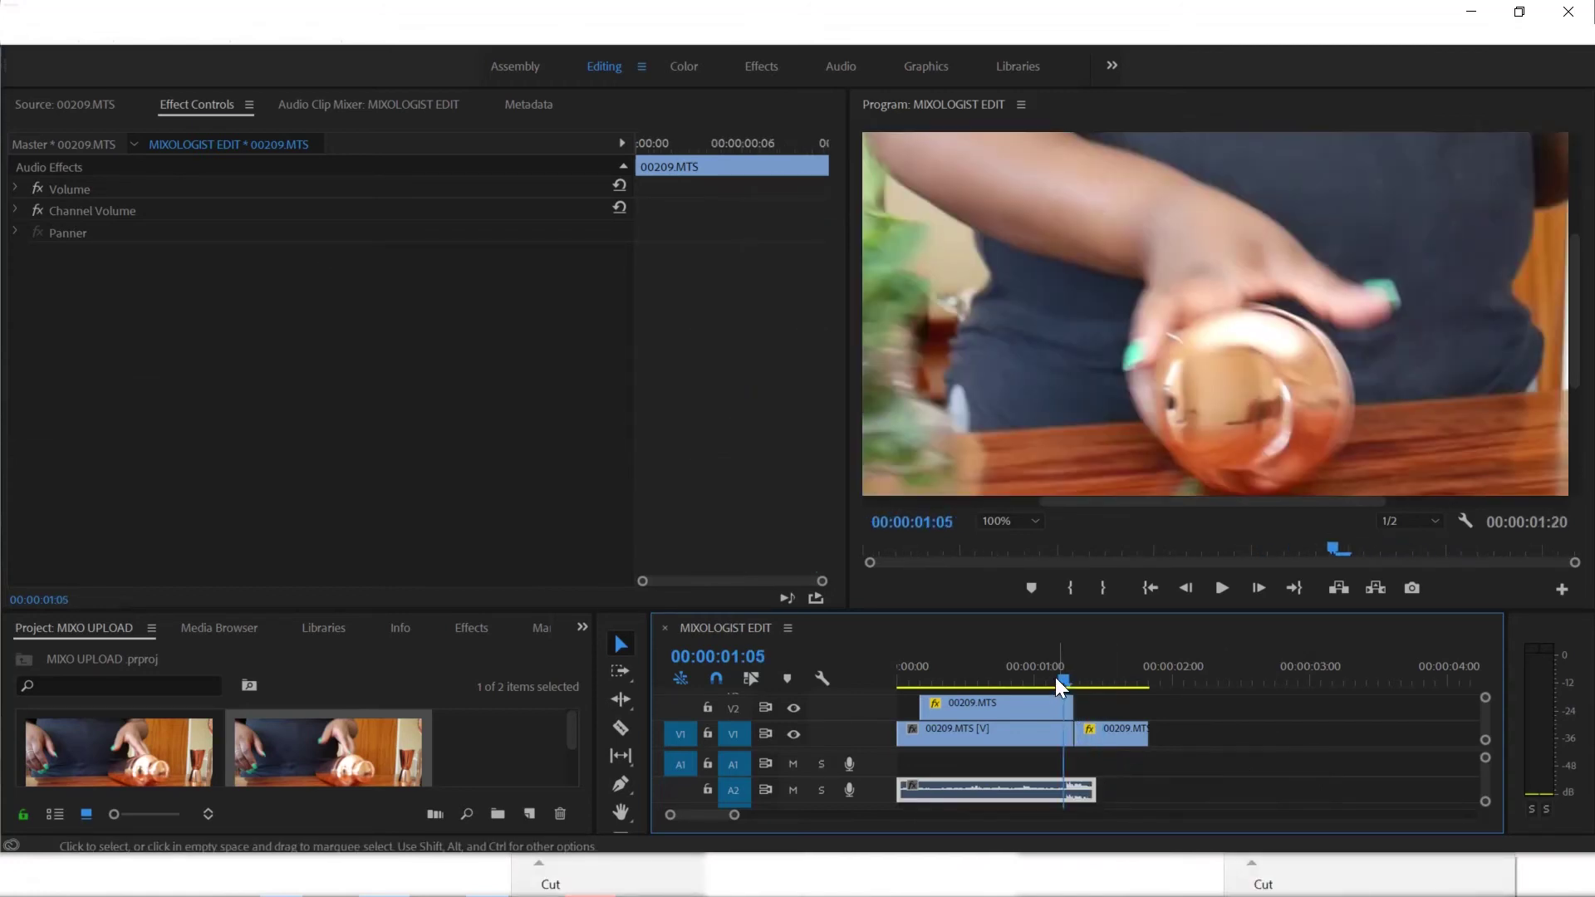
pyautogui.click(1039, 521)
pyautogui.click(1022, 538)
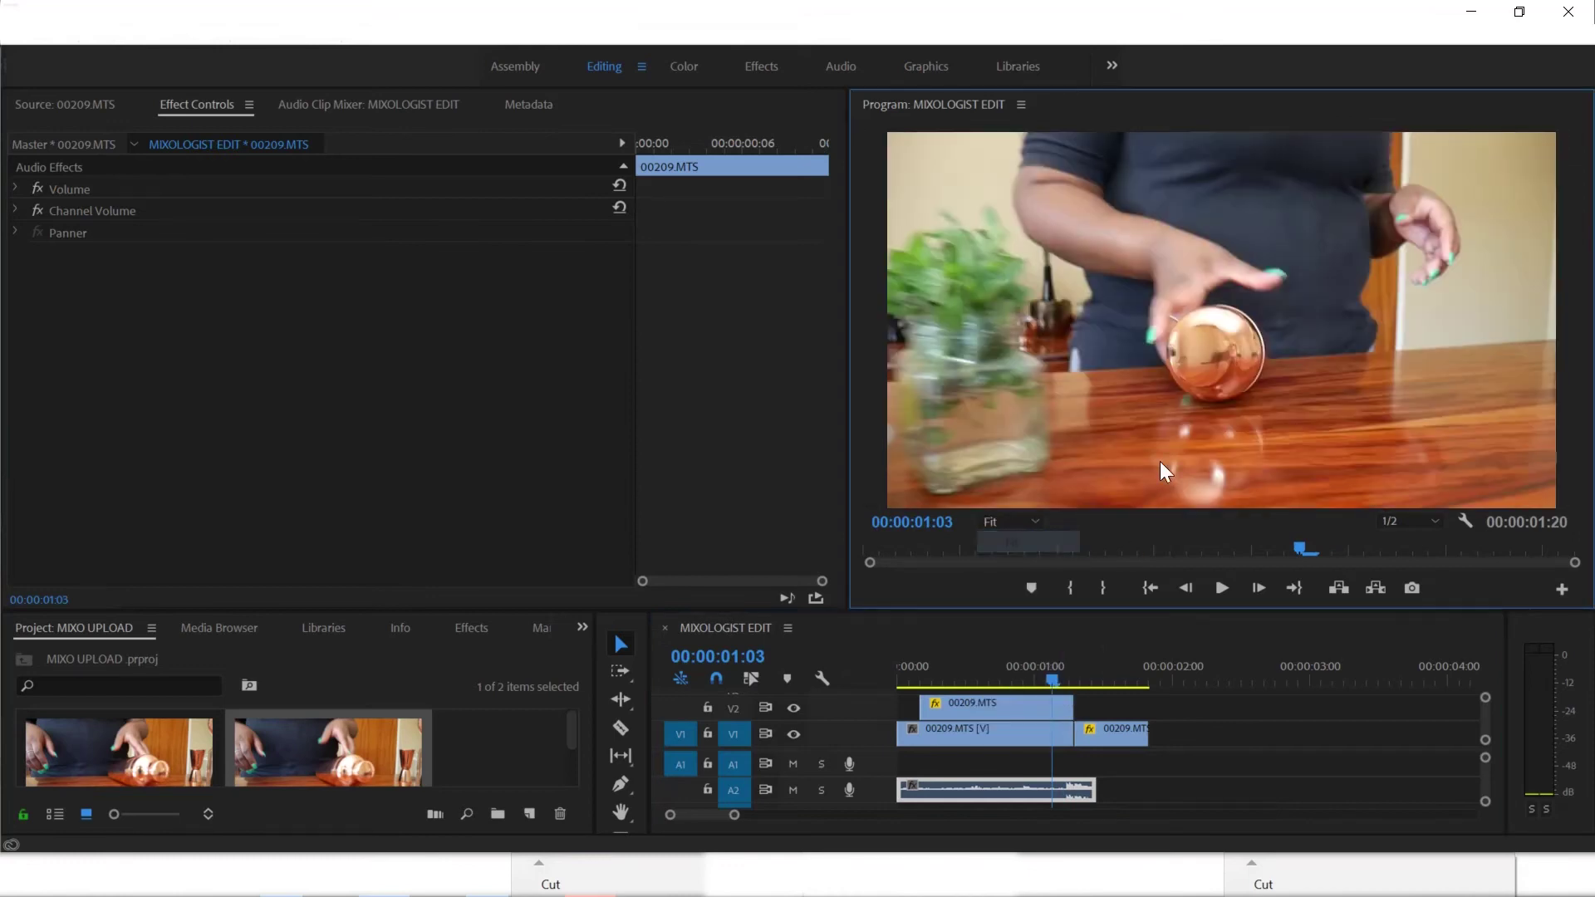
pyautogui.click(989, 673)
pyautogui.press('space')
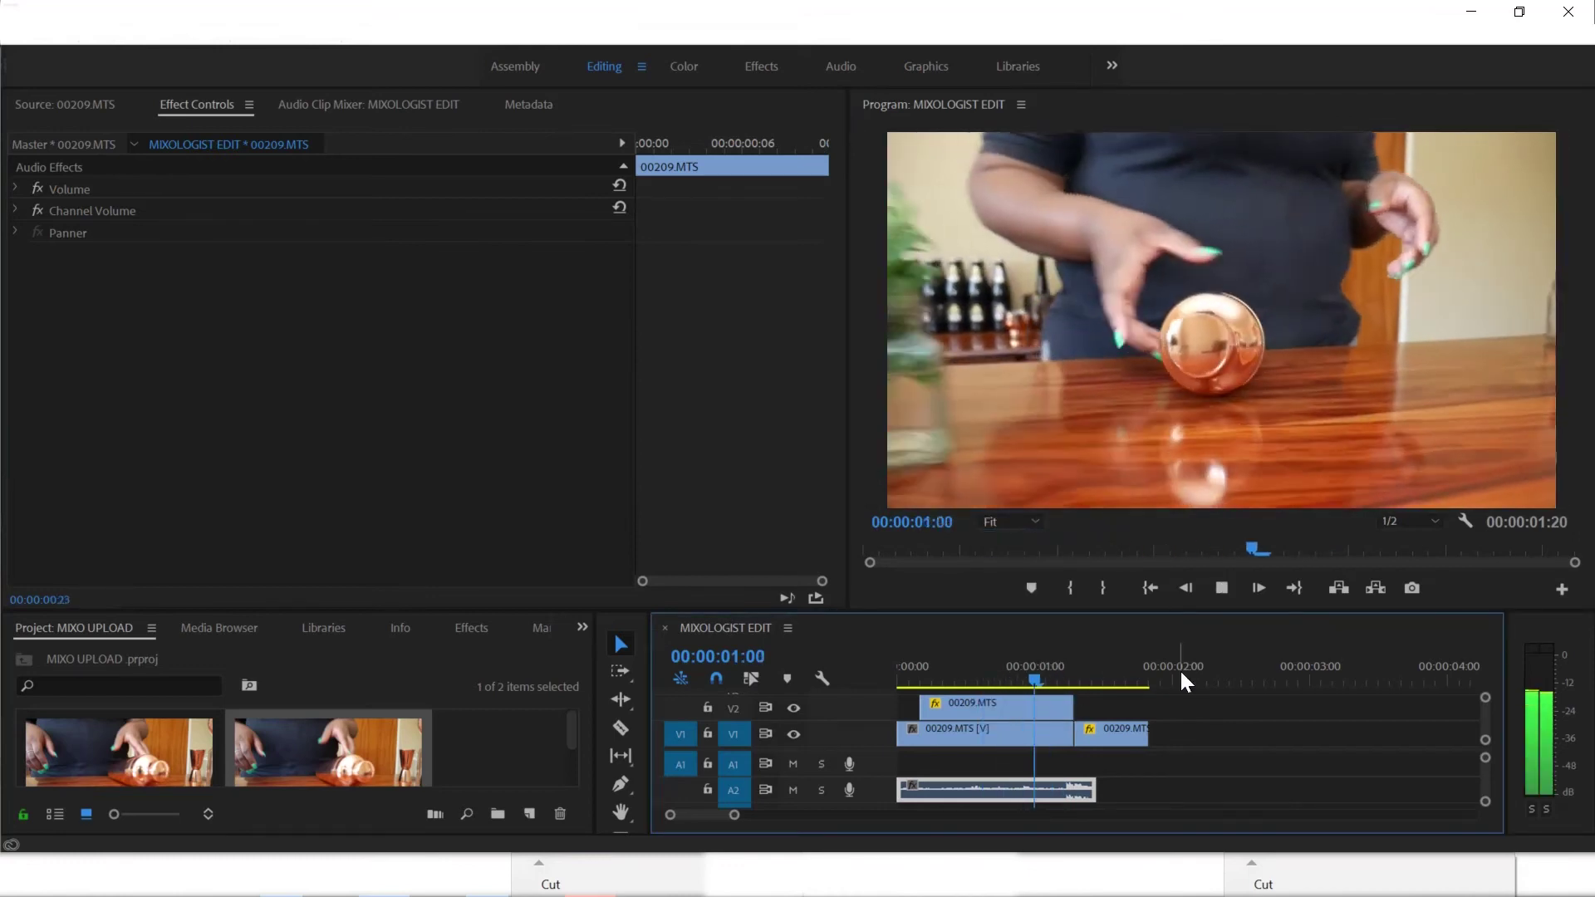
pyautogui.moveTo(1056, 674); pyautogui.dragTo(1021, 675)
pyautogui.press('space')
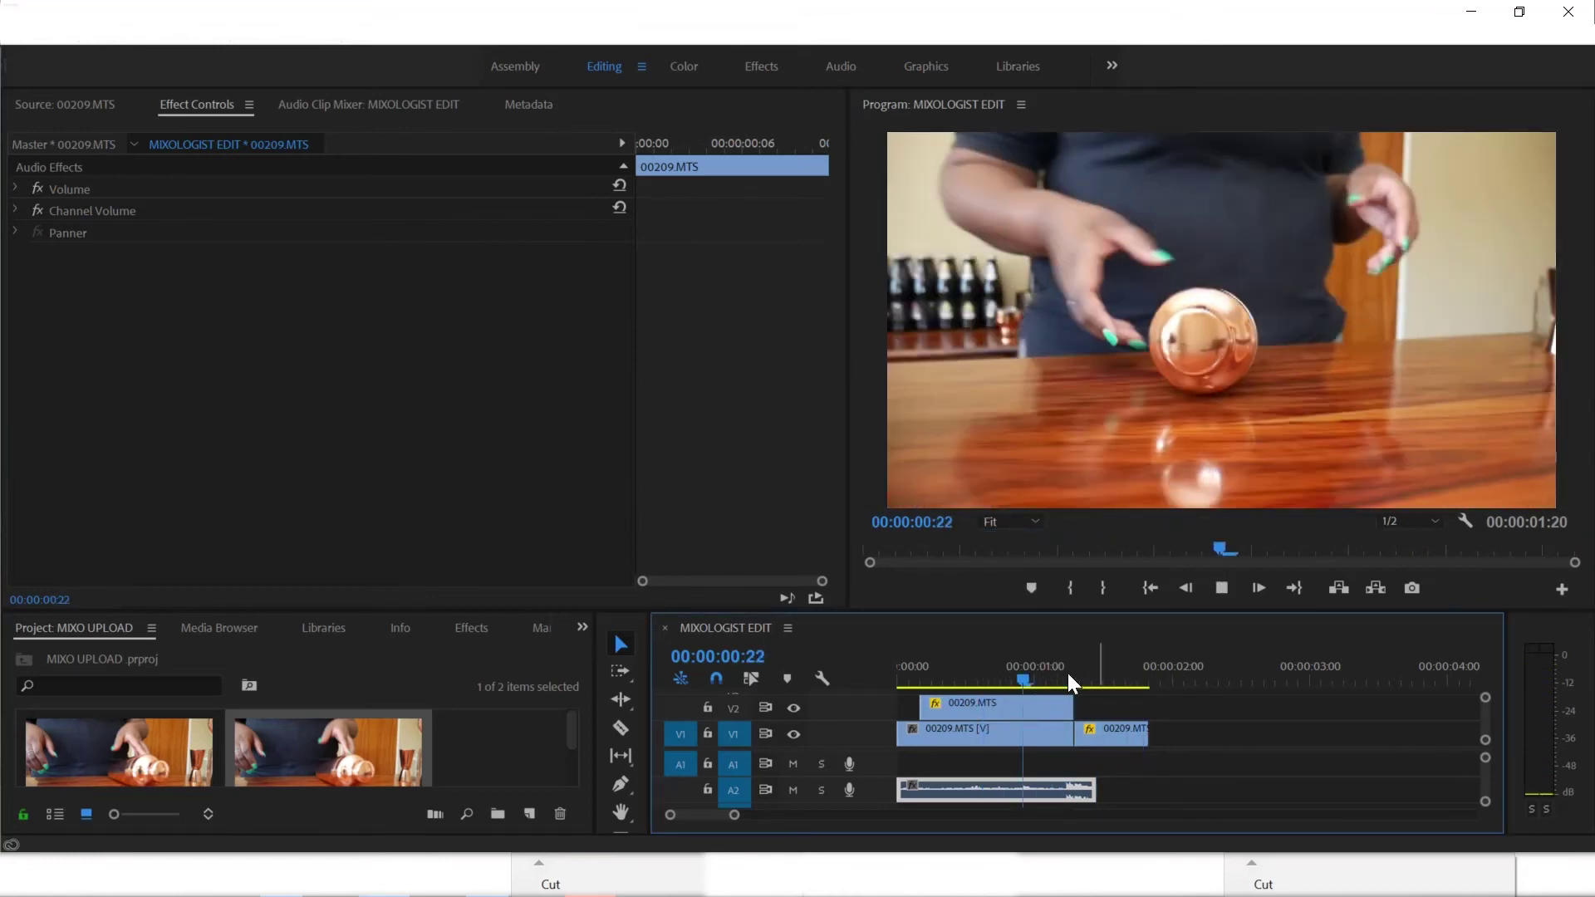
pyautogui.press('space')
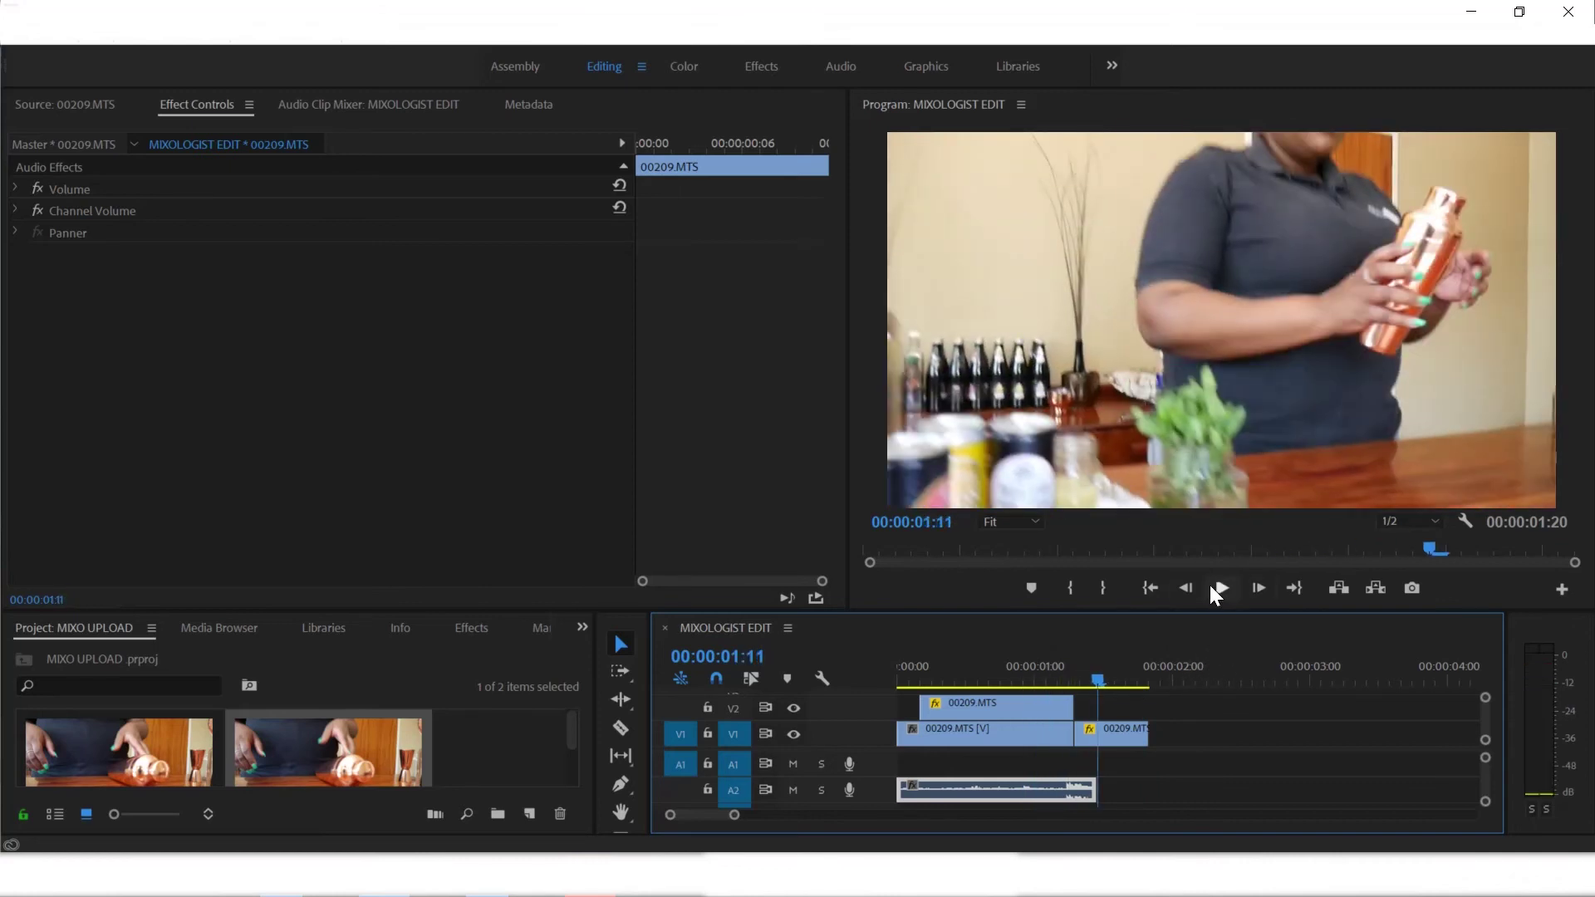
# Step and play back and forth around 00:00:01:04 to examine how the covered cap blends into the next segment
pyautogui.press('Left')
pyautogui.press('Left')
pyautogui.press('Left')
pyautogui.press('Left')
pyautogui.press('Left')
pyautogui.press('Left')
pyautogui.press('Left')
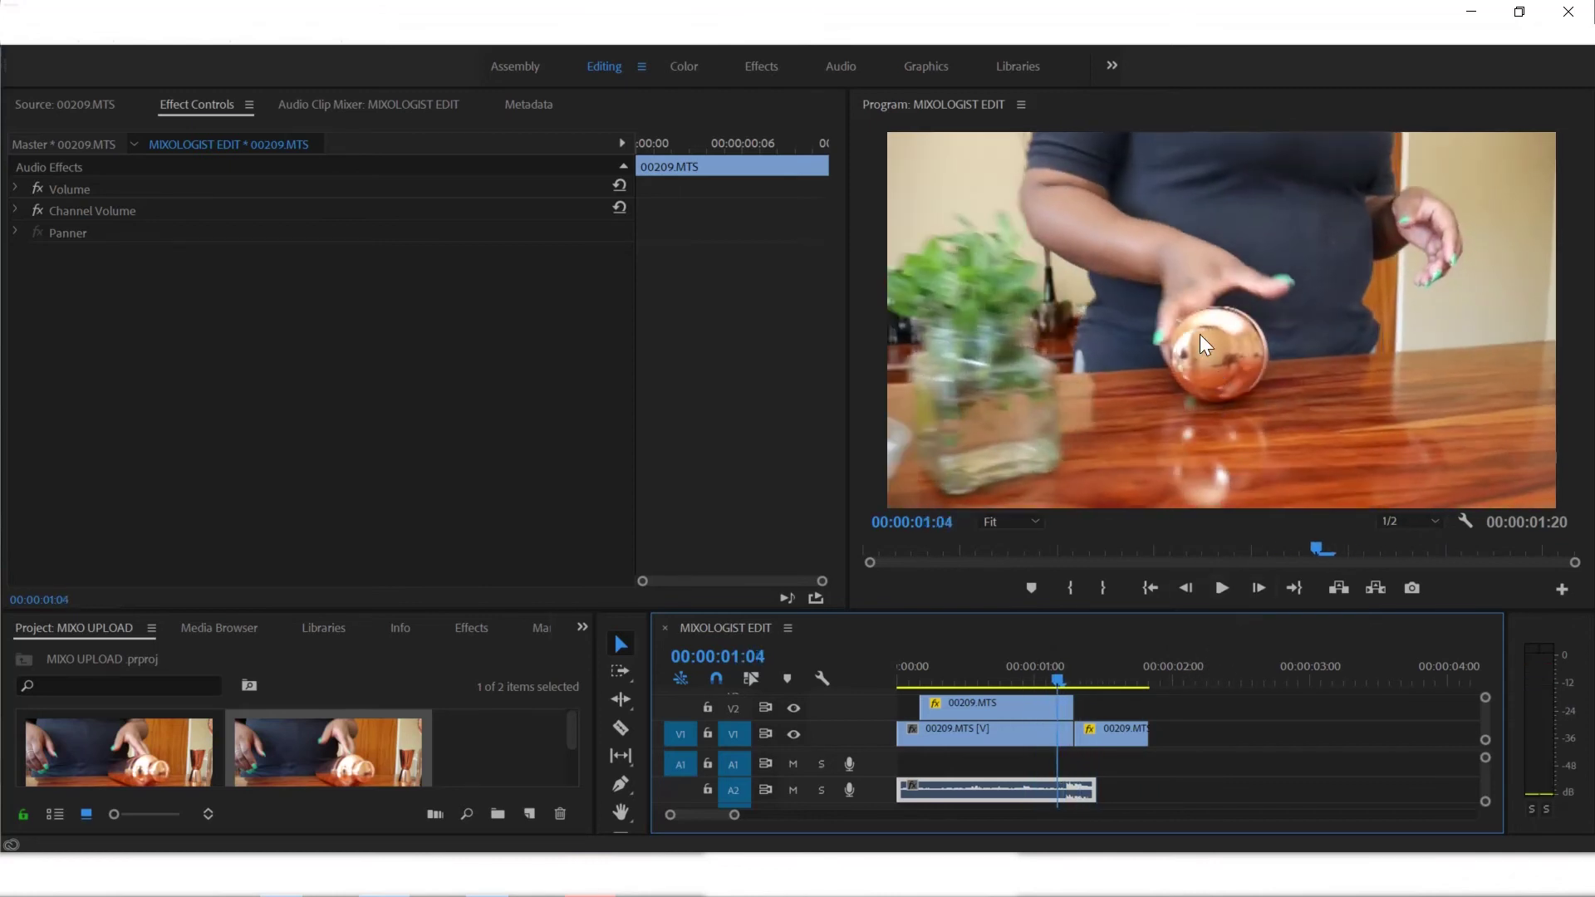
pyautogui.click(1233, 585)
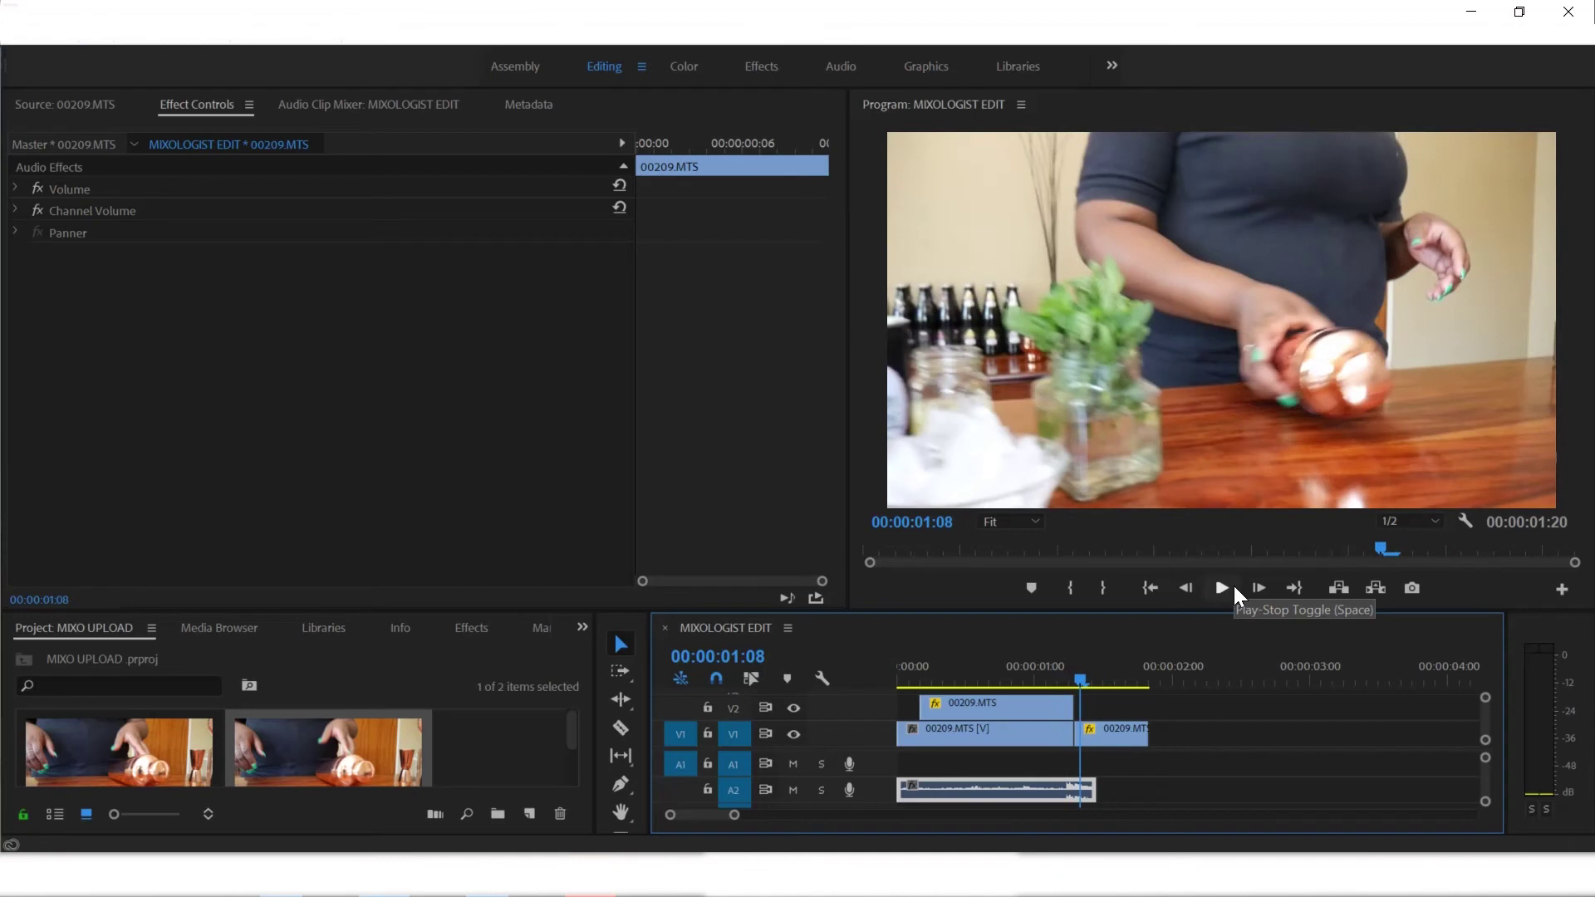
pyautogui.click(1234, 590)
pyautogui.press('Right')
pyautogui.press('Right')
pyautogui.press('Right')
pyautogui.press('Right')
pyautogui.press('Left')
pyautogui.press('Left')
pyautogui.press('Left')
pyautogui.press('Left')
pyautogui.press('Left')
pyautogui.press('Left')
pyautogui.press('Left')
pyautogui.press('Left')
pyautogui.press('Left')
pyautogui.press('Left')
pyautogui.press('Left')
pyautogui.press('Left')
pyautogui.press('Left')
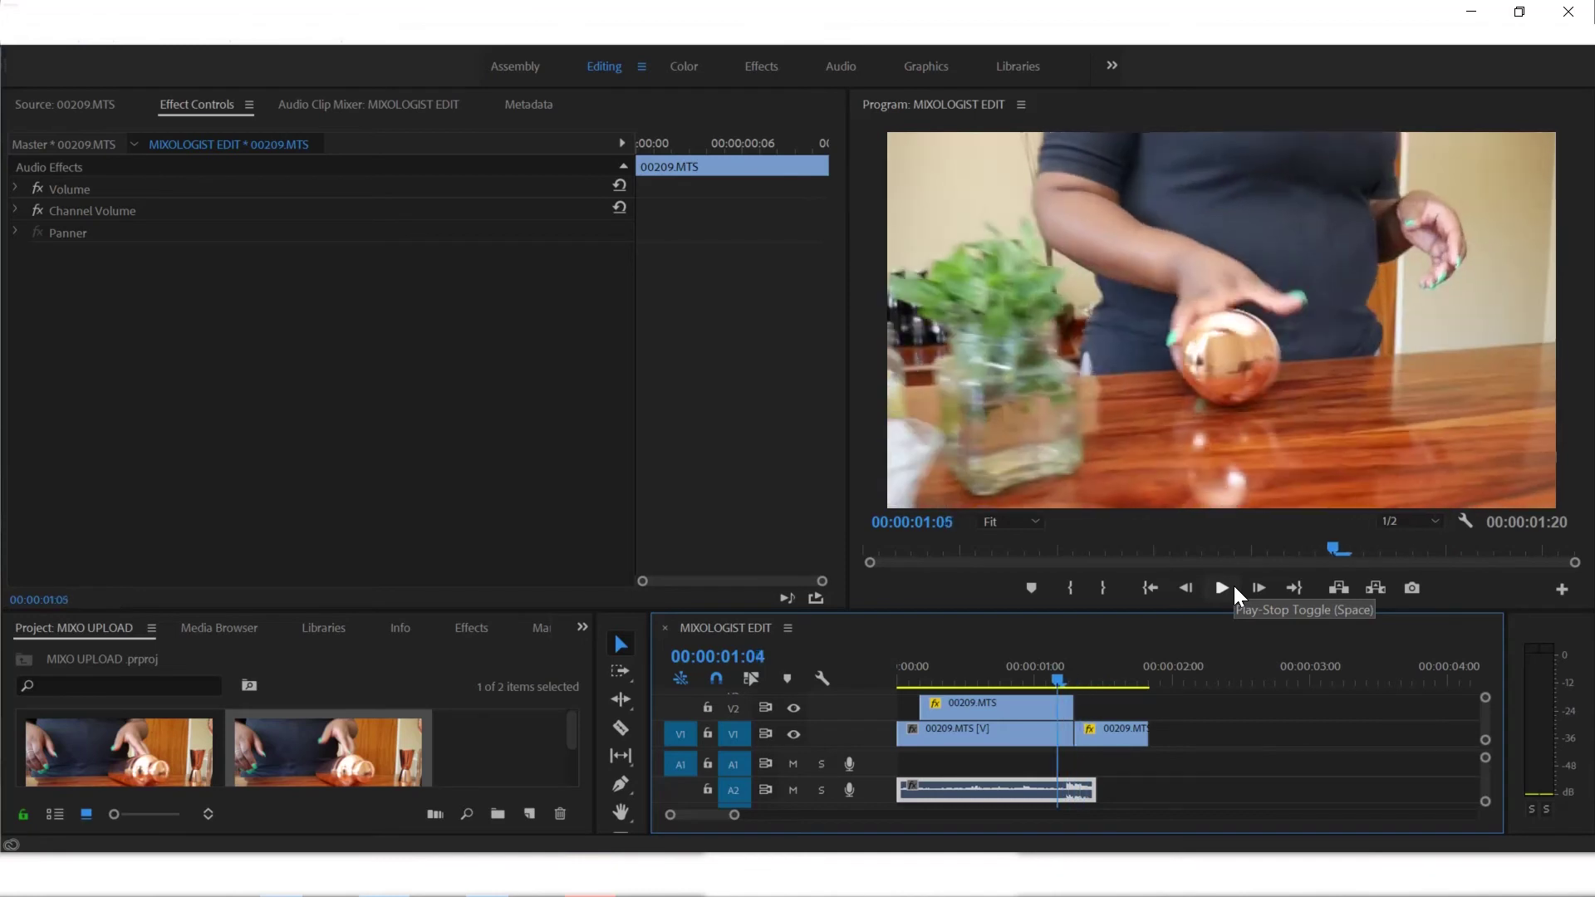
pyautogui.click(1234, 589)
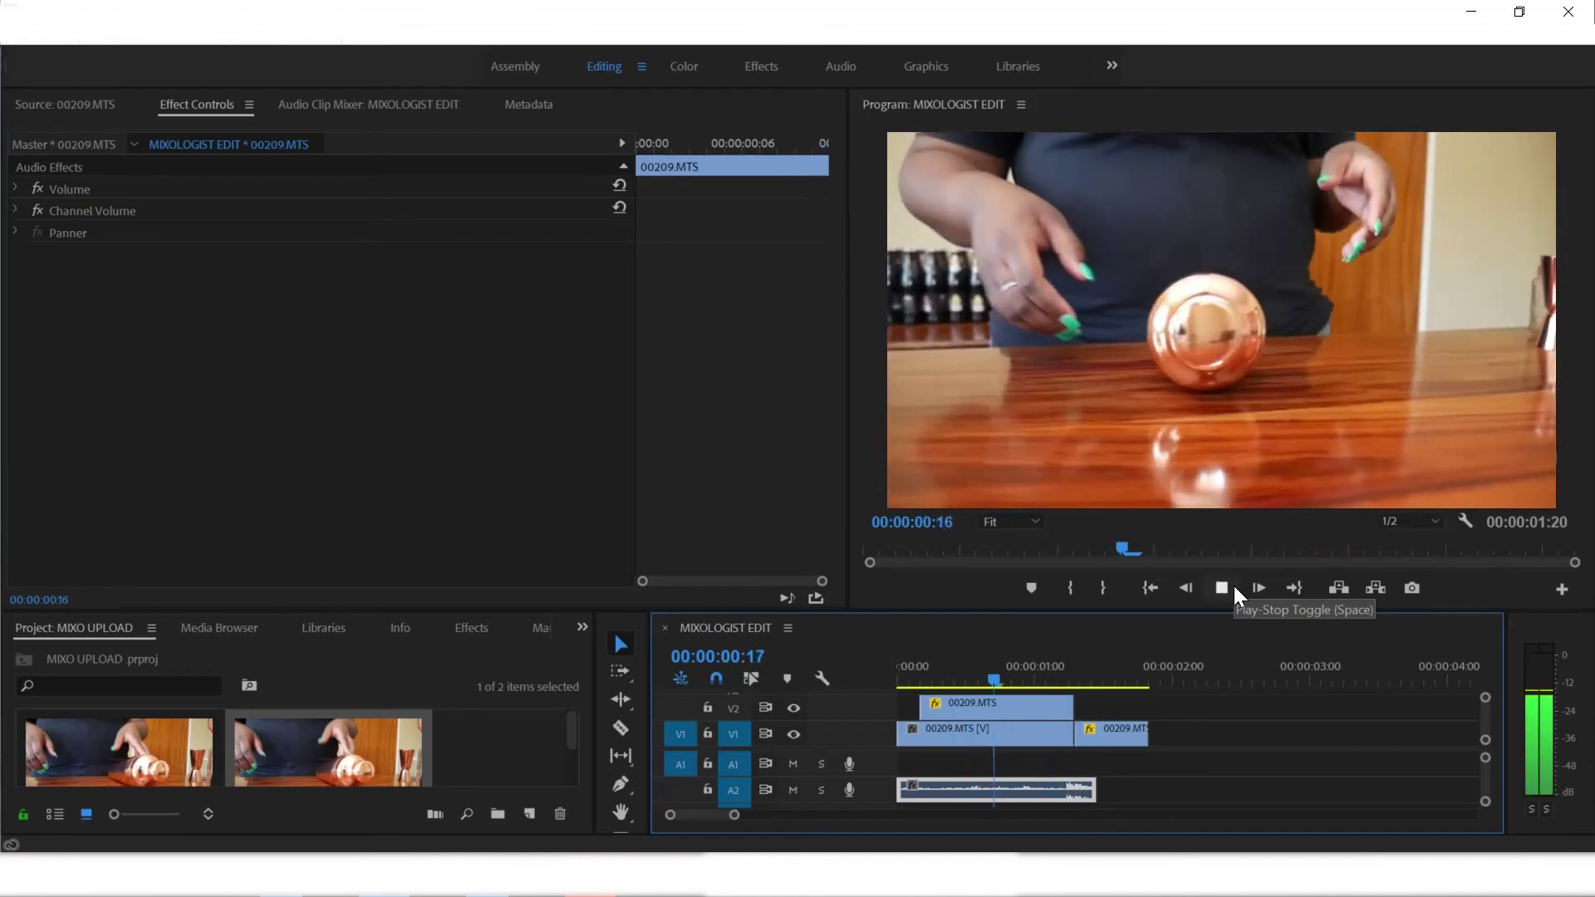
pyautogui.press('space')
# Set the V2 clip's scale to 90, with Mask (1) selected and the program preview zoomed to 100% near 00:00:01:01
pyautogui.moveTo(1048, 666); pyautogui.dragTo(965, 677)
pyautogui.click(998, 711)
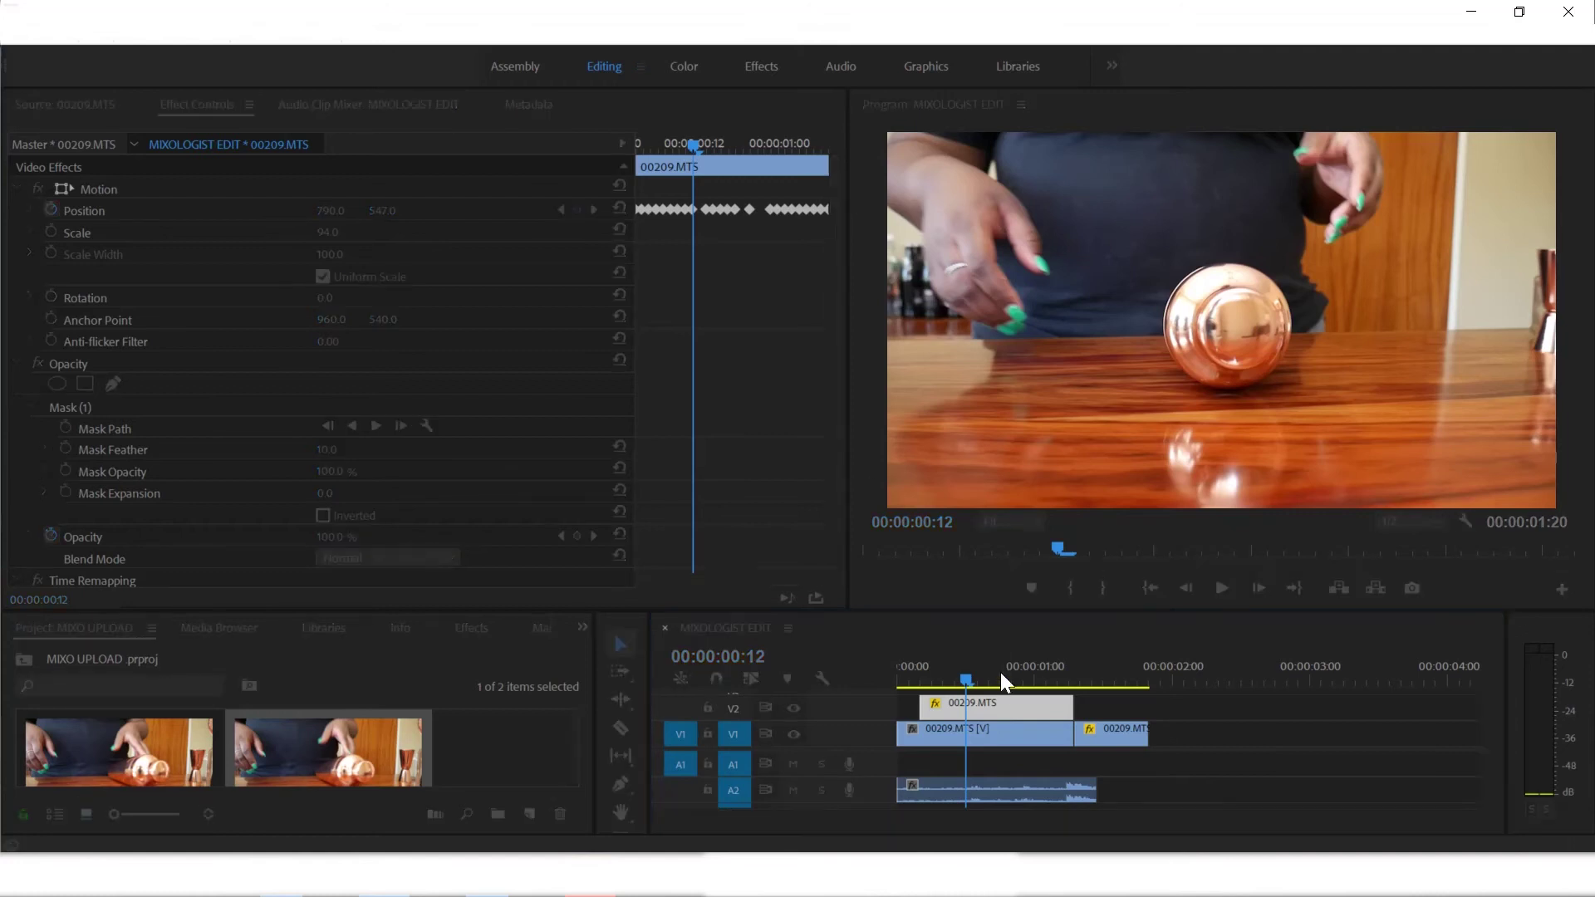
pyautogui.click(67, 407)
pyautogui.click(1222, 588)
pyautogui.click(1011, 522)
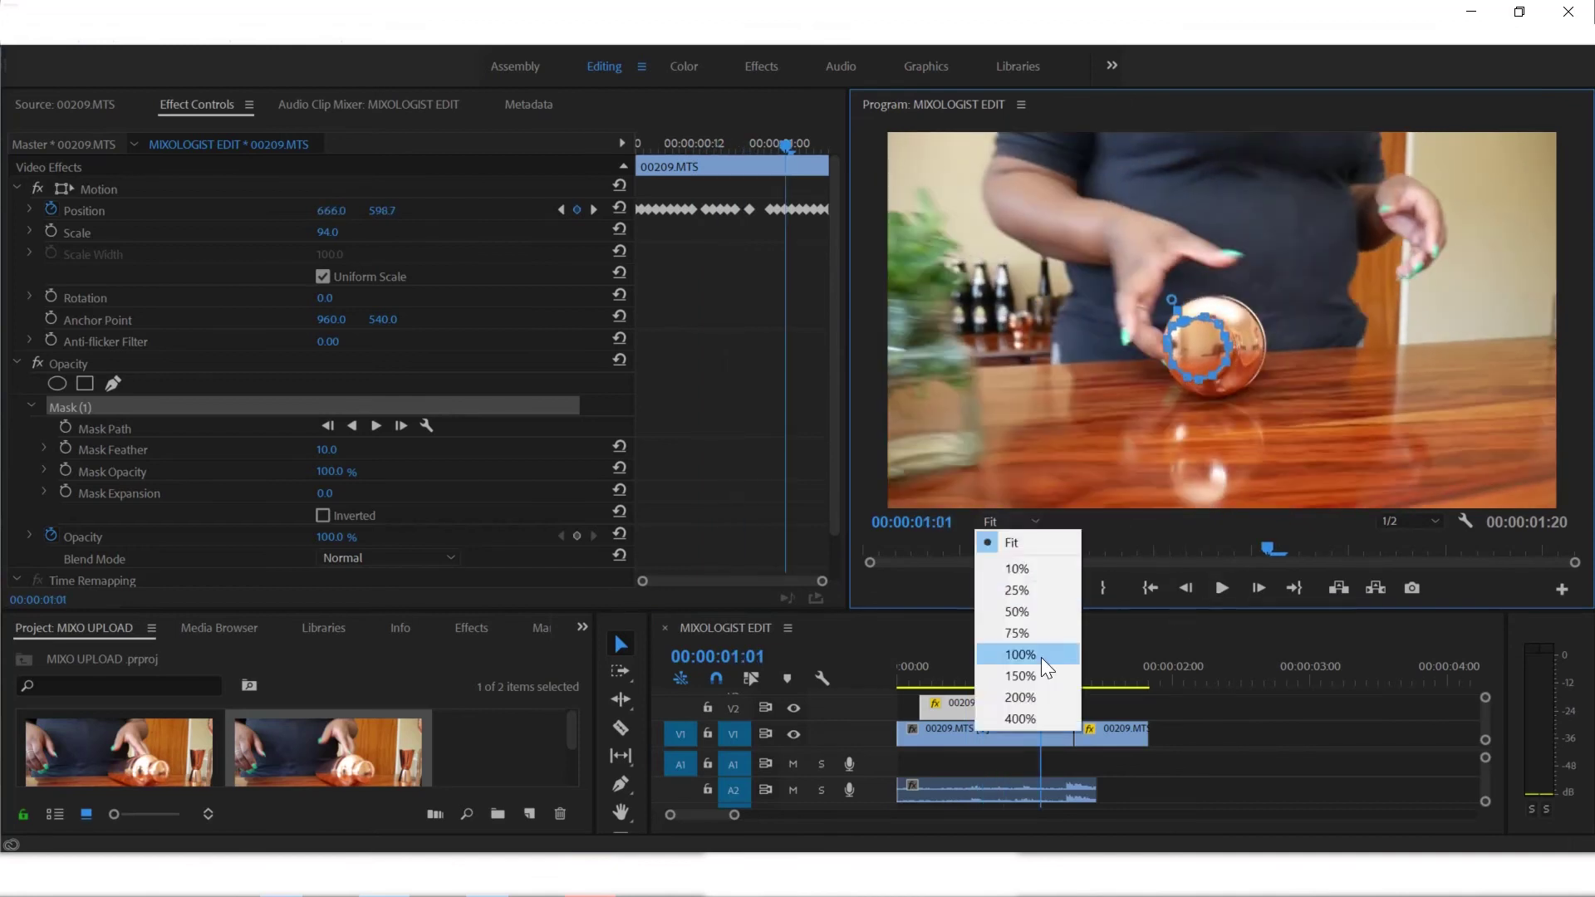
pyautogui.click(1034, 664)
pyautogui.click(339, 480)
# Set the V2 clip's horizontal position to 759 at 00:00:01:05 so the frozen frame covers the cap, and check the next frame
pyautogui.click(1258, 588)
pyautogui.click(1257, 588)
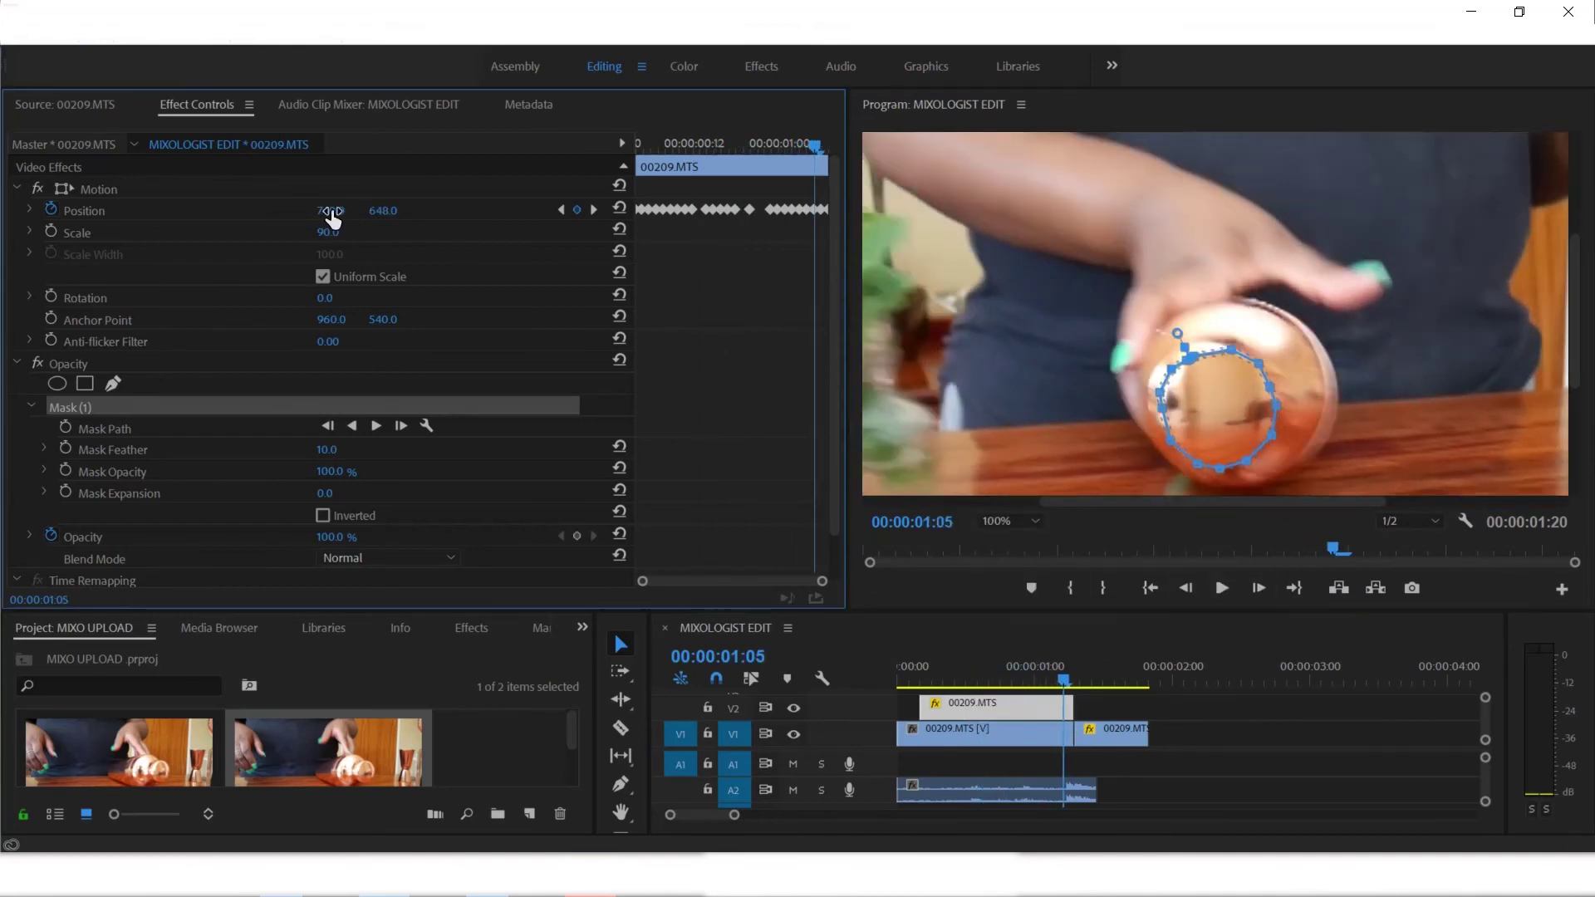
pyautogui.moveTo(330, 211); pyautogui.dragTo(345, 217)
pyautogui.click(1258, 588)
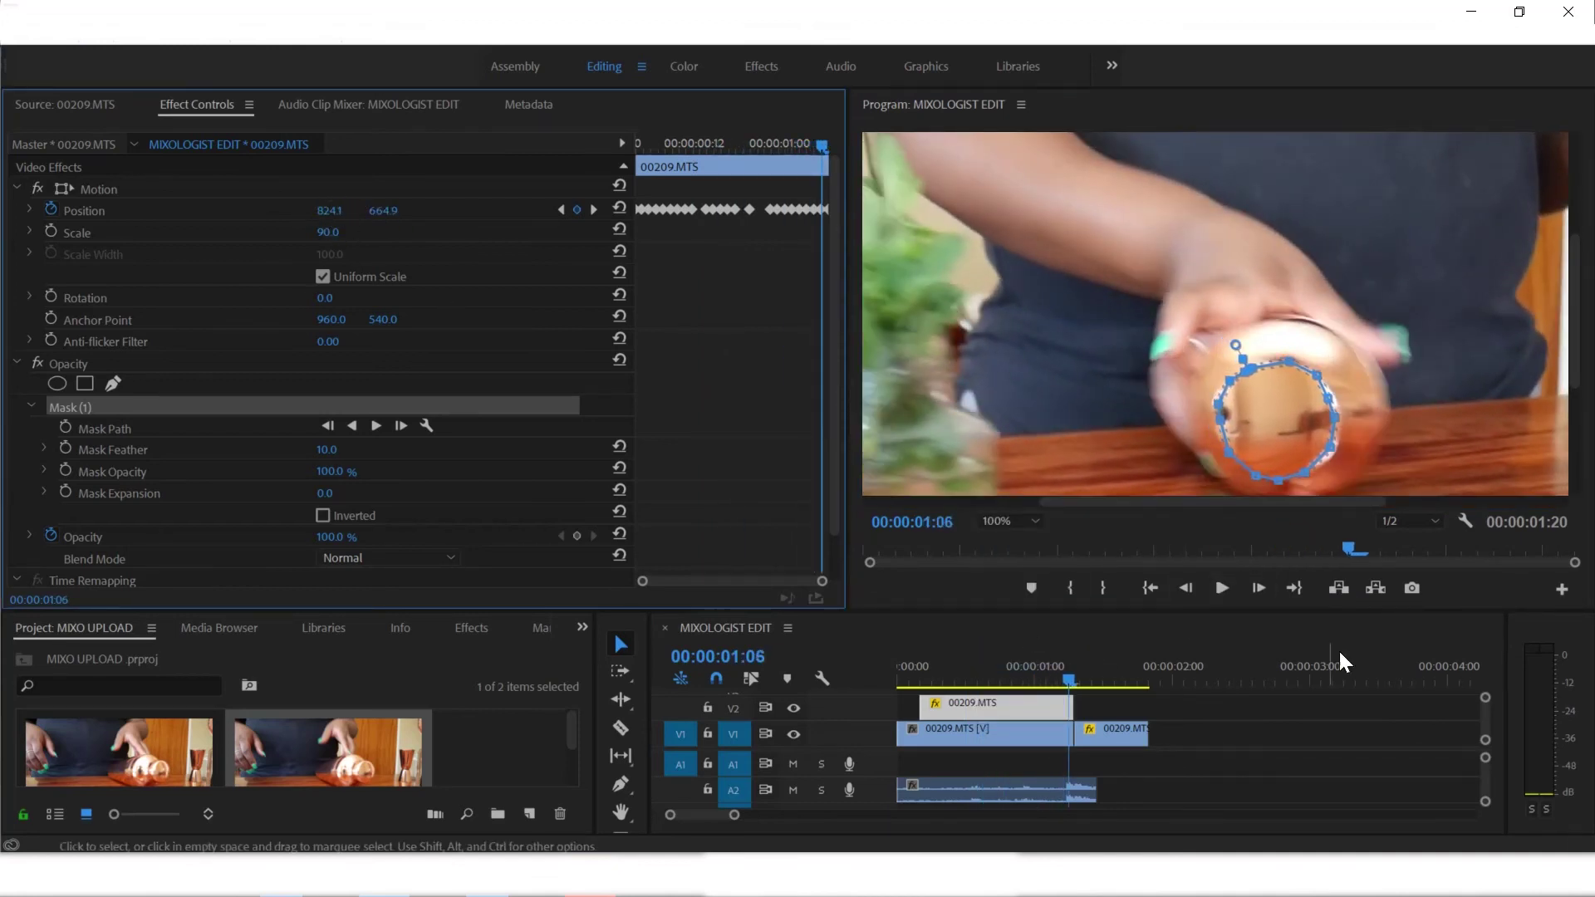
# Set the program preview zoom to Fit and play the sequence from the start to review the adjusted cap cover
pyautogui.moveTo(1348, 549); pyautogui.dragTo(1157, 549)
pyautogui.click(912, 549)
pyautogui.click(898, 675)
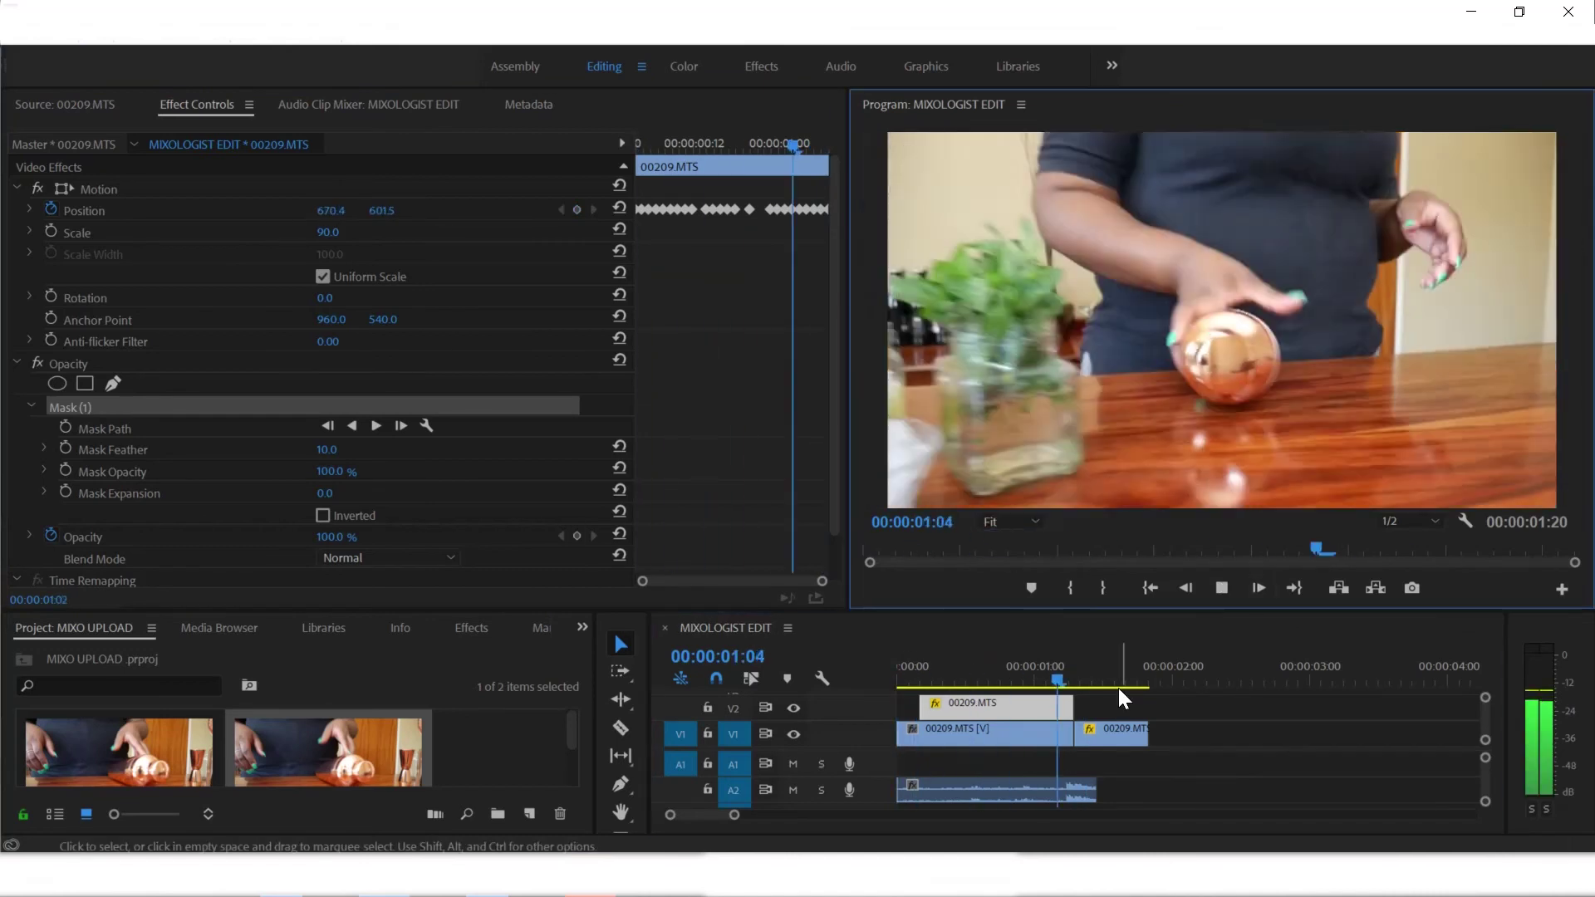
# Trim the start of the first V1 clip to just before the V2 clip begins and check playback around 00:00:00:06
pyautogui.moveTo(1118, 686); pyautogui.dragTo(905, 751)
pyautogui.press('space')
pyautogui.moveTo(951, 680)
pyautogui.mouseDown()
pyautogui.moveTo(898, 674)
pyautogui.moveTo(932, 680)
pyautogui.mouseUp()
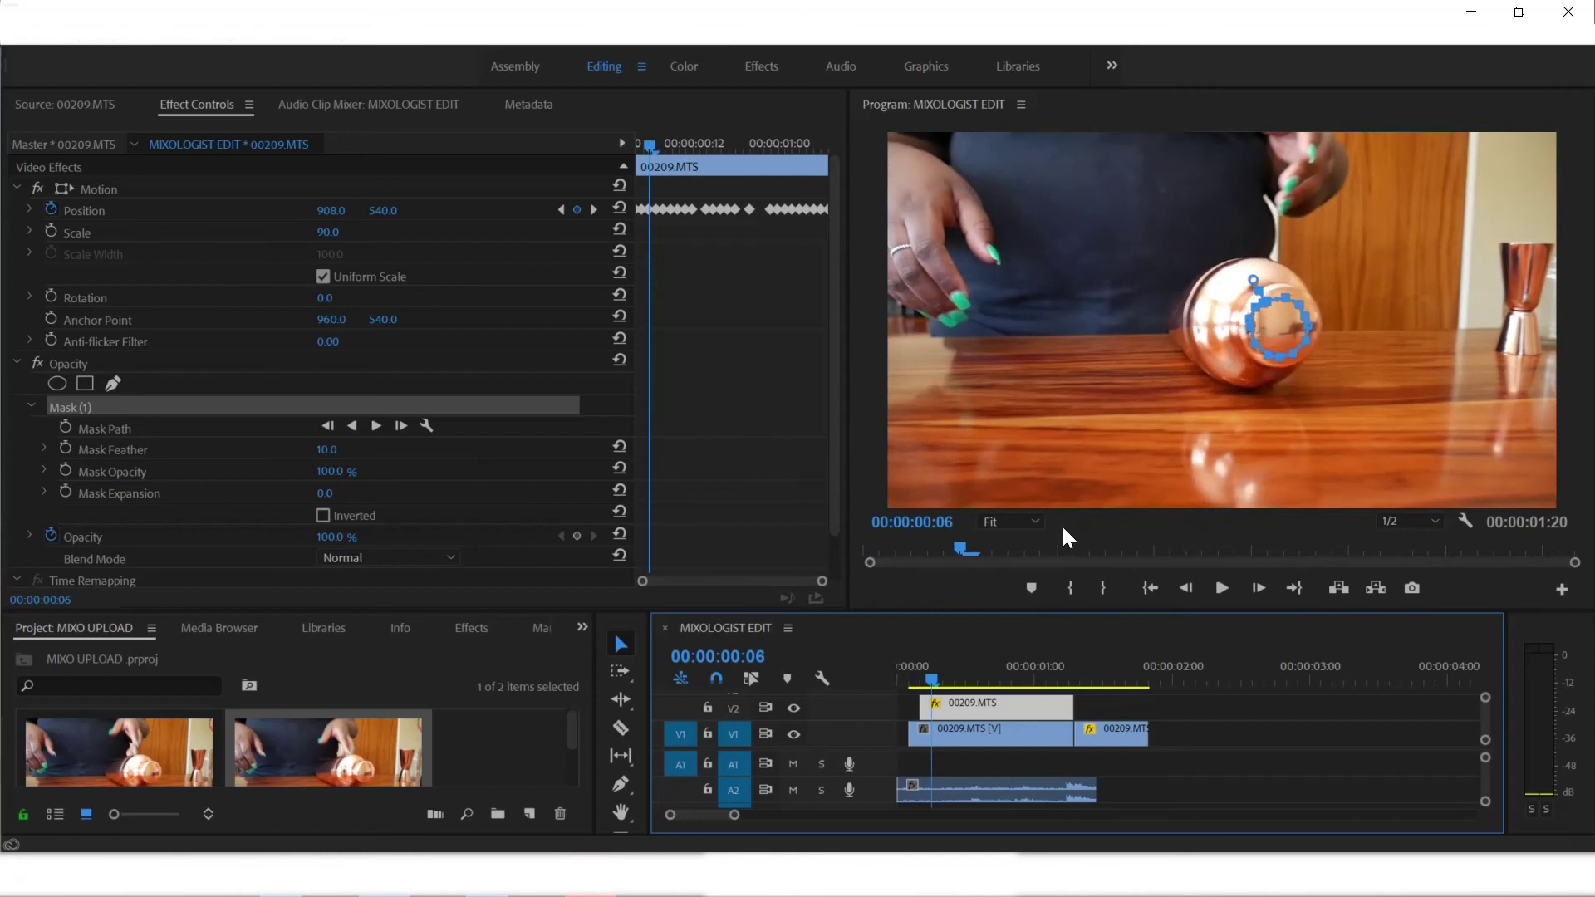
# Play and step through the covered shaker shot to examine the cap's tracking, ending on the V2 clip at 00:00:01:05
pyautogui.click(1221, 587)
pyautogui.moveTo(1029, 680); pyautogui.dragTo(919, 679)
pyautogui.click(1105, 706)
pyautogui.click(1029, 679)
pyautogui.press('Left')
pyautogui.press('Left')
pyautogui.press('Left')
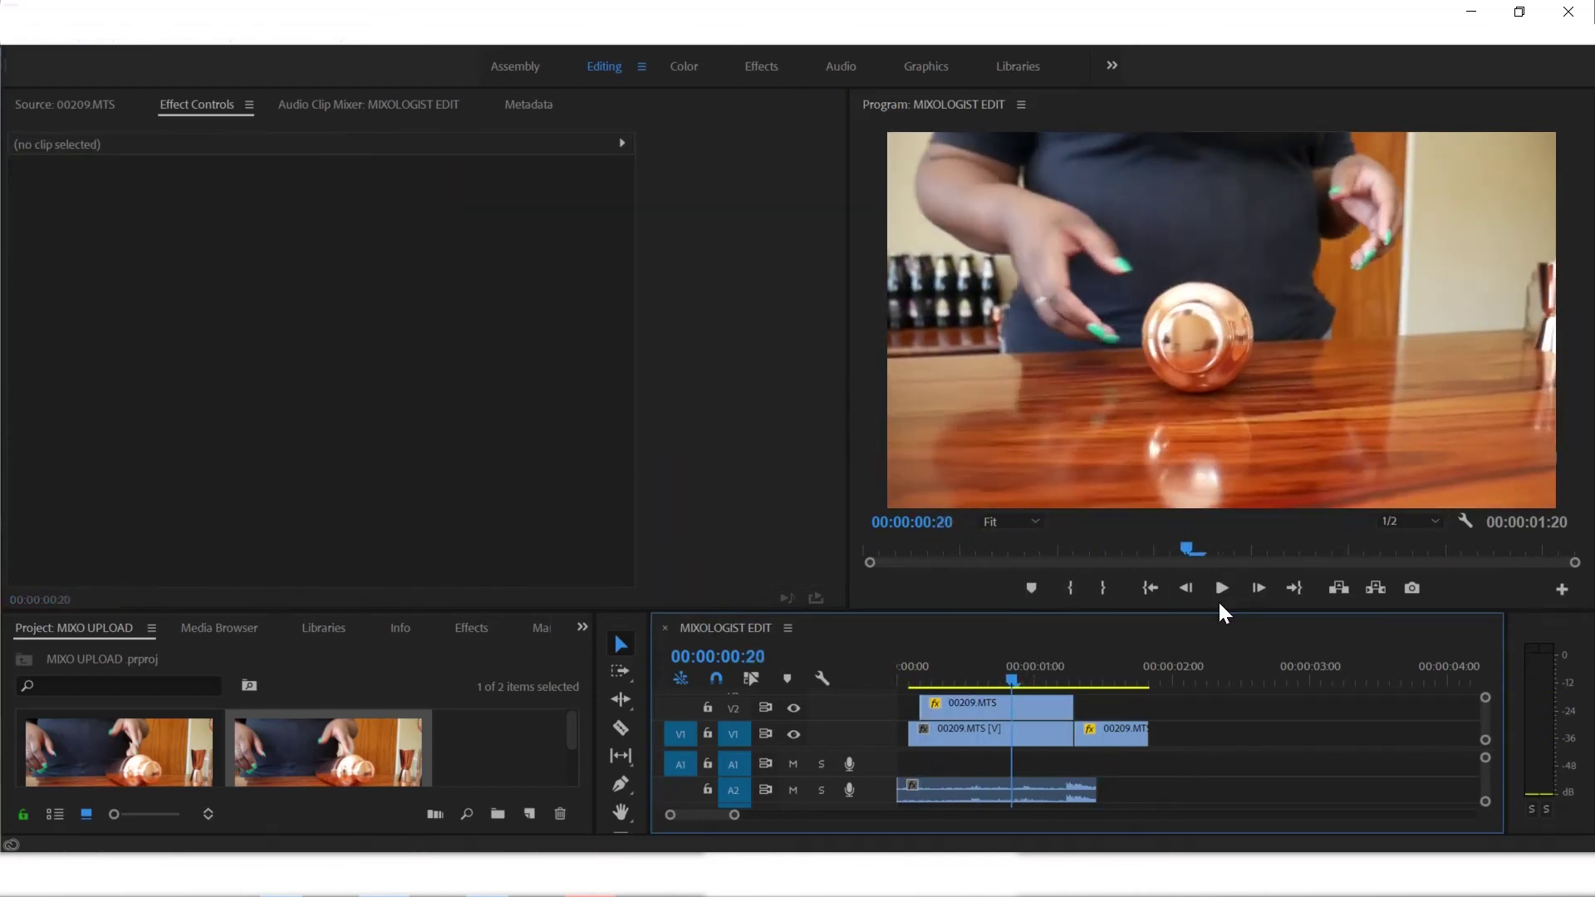
pyautogui.click(997, 706)
pyautogui.moveTo(1014, 679); pyautogui.dragTo(1064, 673)
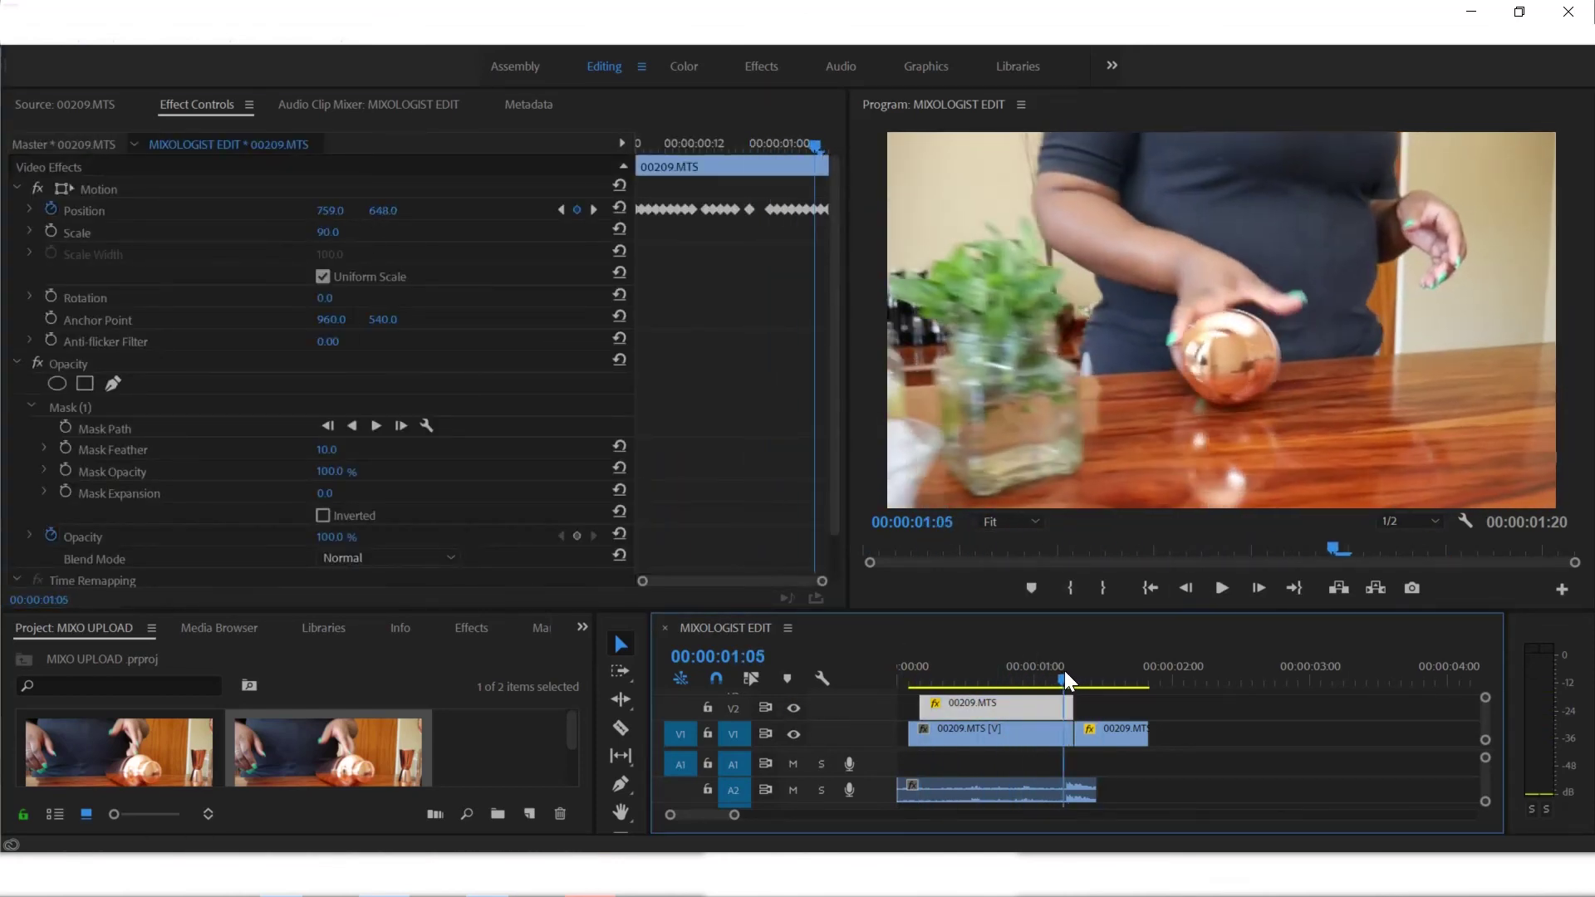